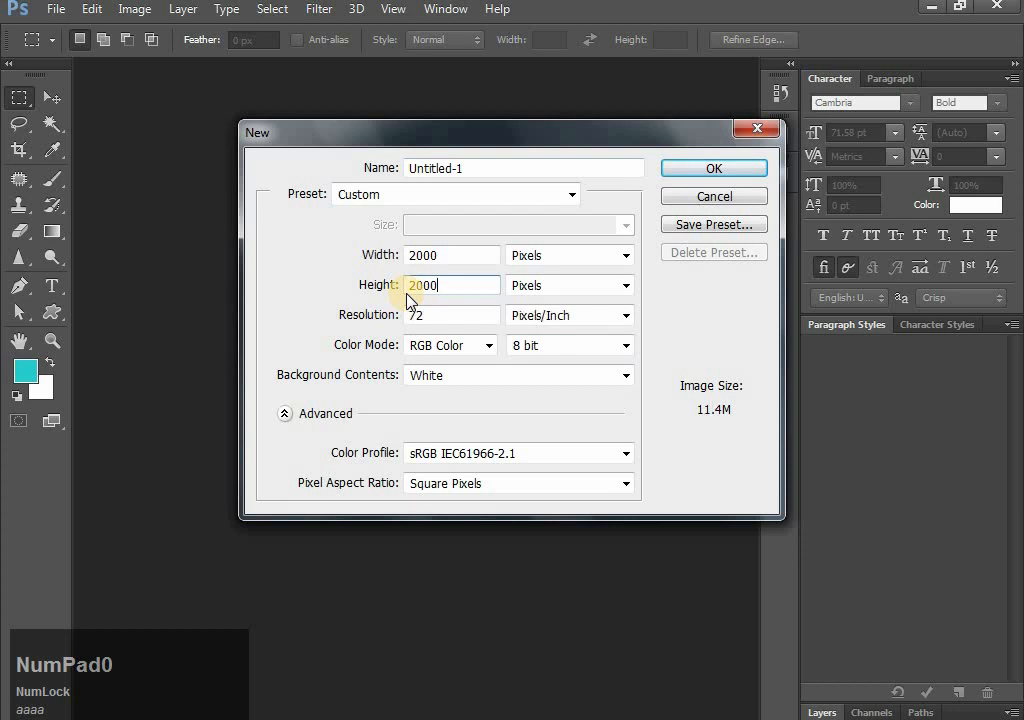
Create a 2000 x 2000 pixel RGB document at 72 pixels/inch with a white background
left_click(706, 168)
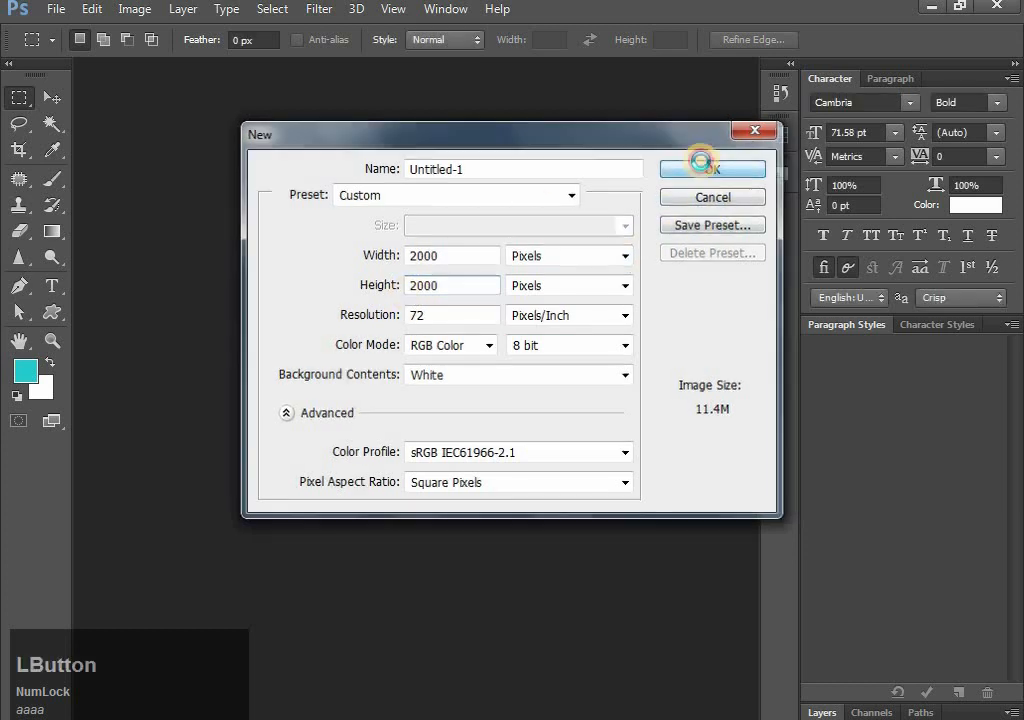
left_click(505, 325)
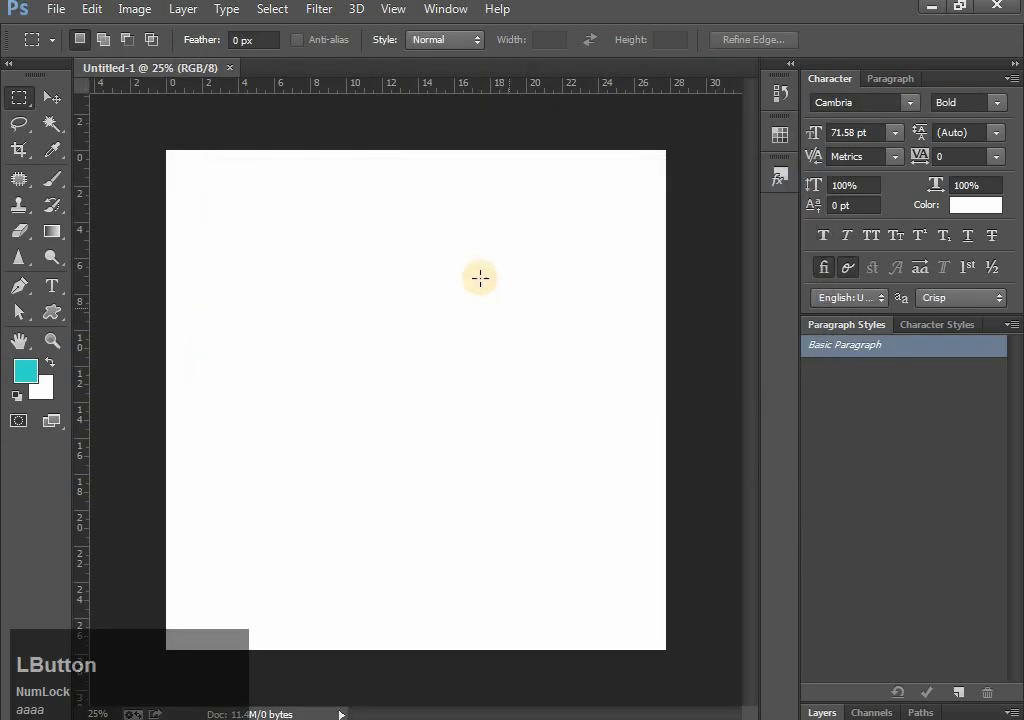
key("ctrl+=")
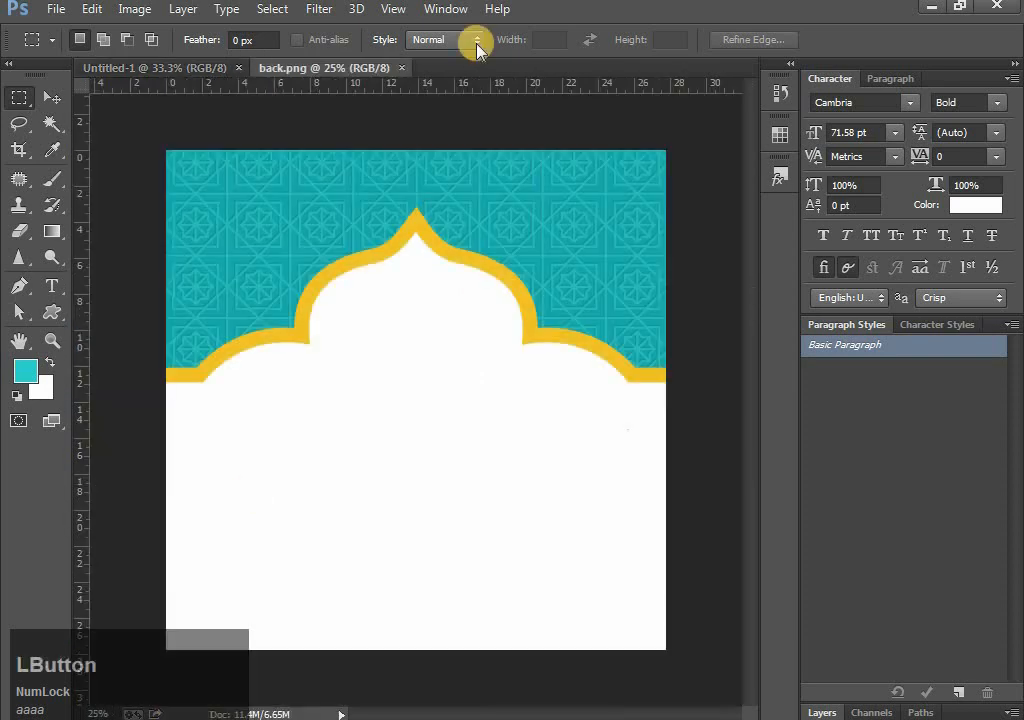
Try to move the arch artwork from back.png into the Untitled-1 document
left_click(52, 98)
left_click_drag(401, 216, 183, 56)
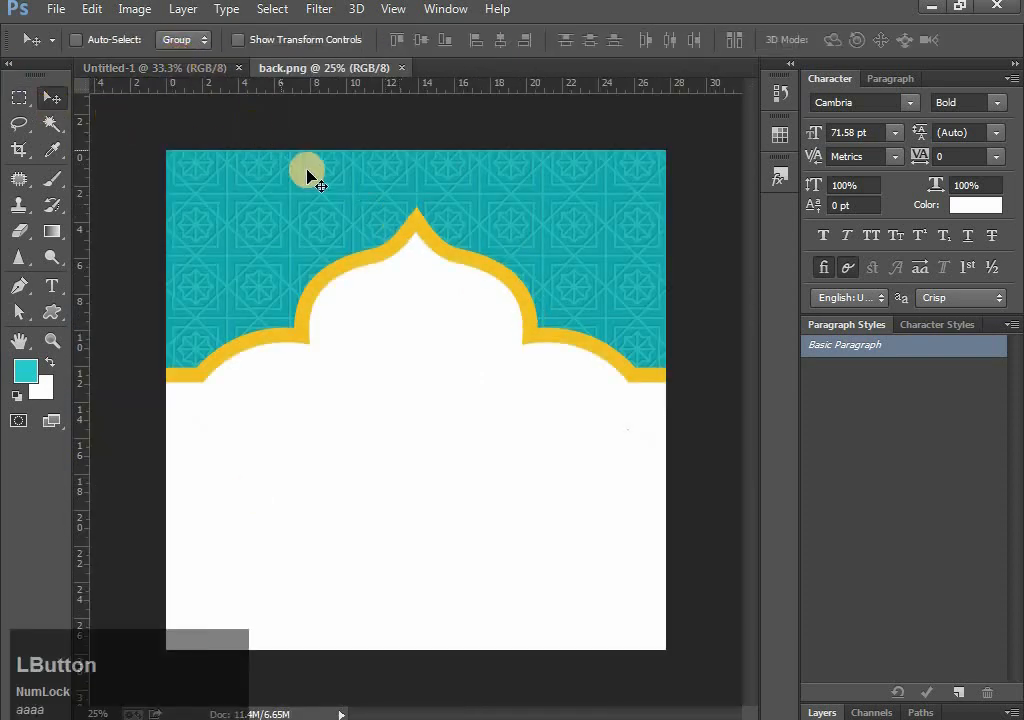
left_click_drag(297, 205, 254, 192)
key("F7")
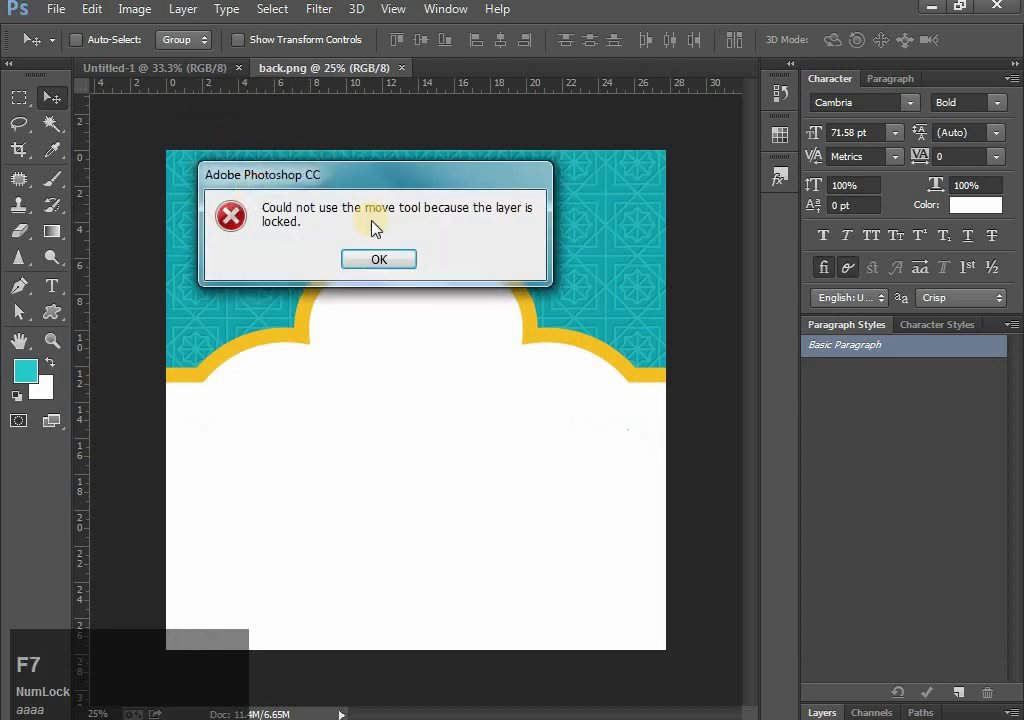
left_click(370, 259)
Convert the locked background of back.png to Layer 0 and copy its arch artwork into Untitled-1, covering the canvas
double_click(976, 594)
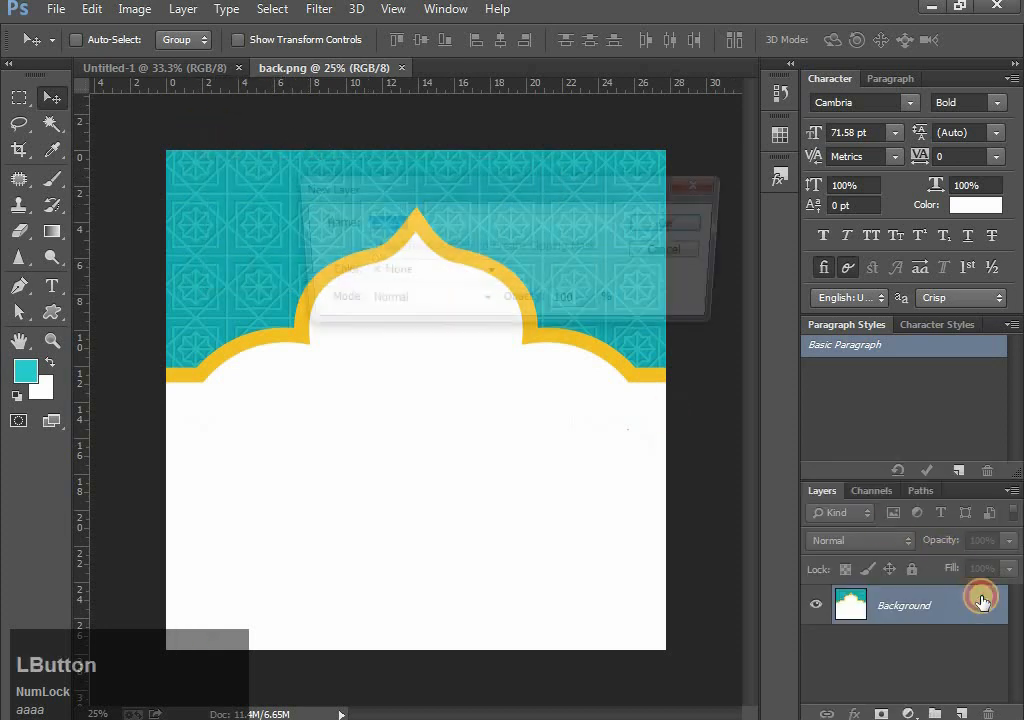
left_click(672, 222)
left_click_drag(480, 263, 521, 250)
key("ctrl+minus")
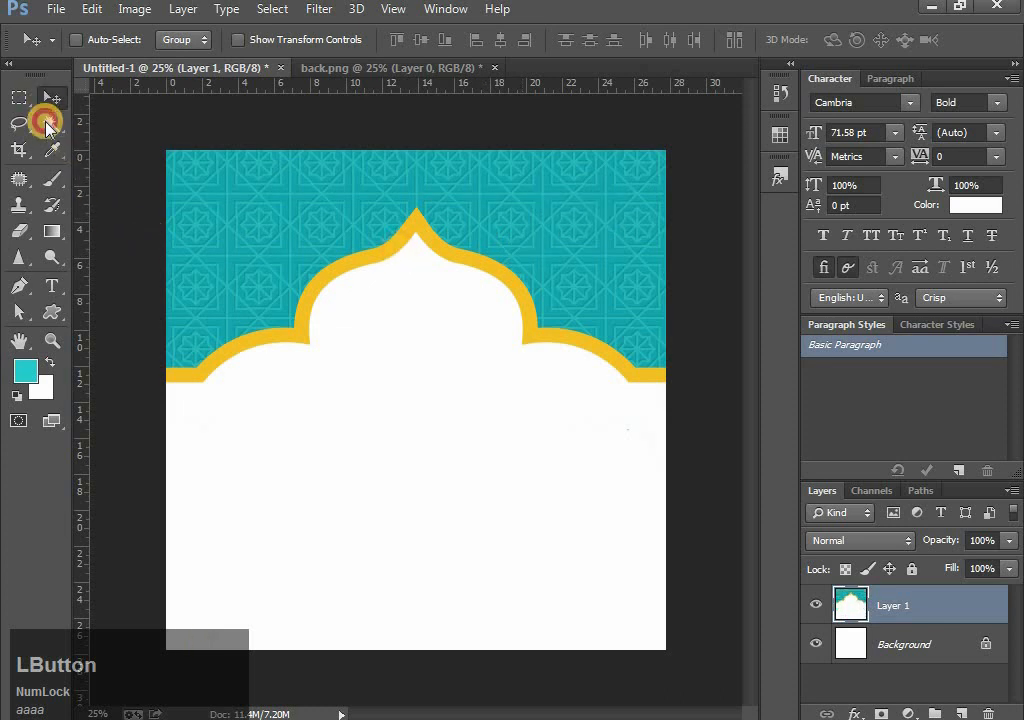
Select the white area inside and below the arch on Layer 1 with the Magic Wand, delete it, and clear the selection
left_click(47, 123)
left_click(446, 430)
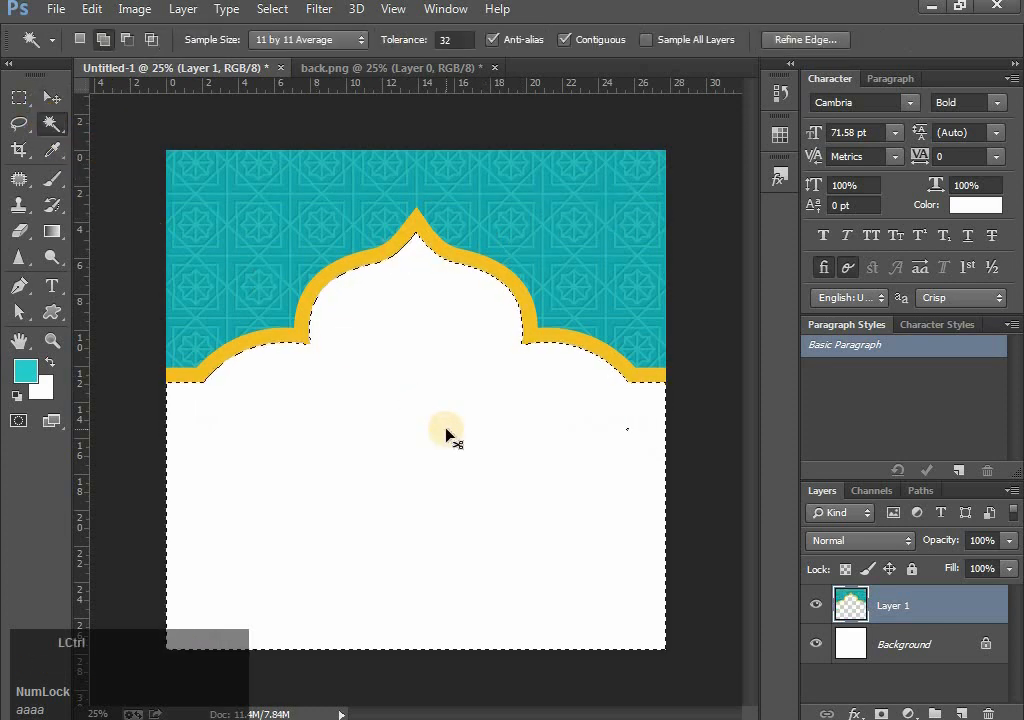
key("ctrl+d")
Move Layer 1 straight up until the arch's tip sits just below the canvas's upper edge
left_click(52, 100)
mouse_move(559, 233)
left_mouse_down()
mouse_move(562, 196)
mouse_move(560, 213)
left_mouse_up()
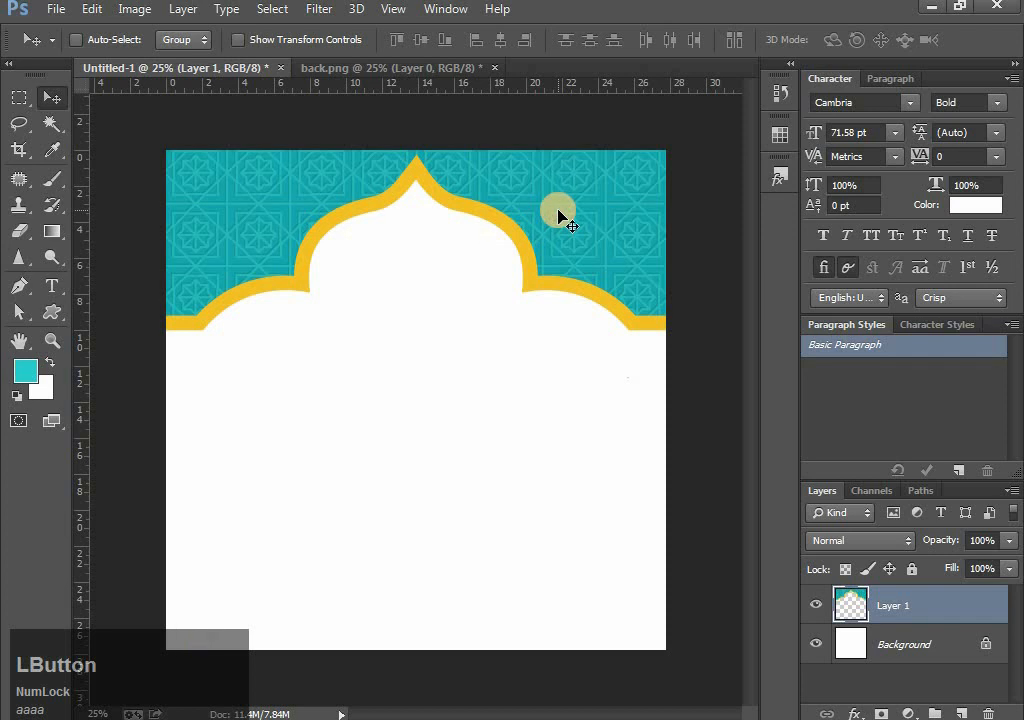
key("Return")
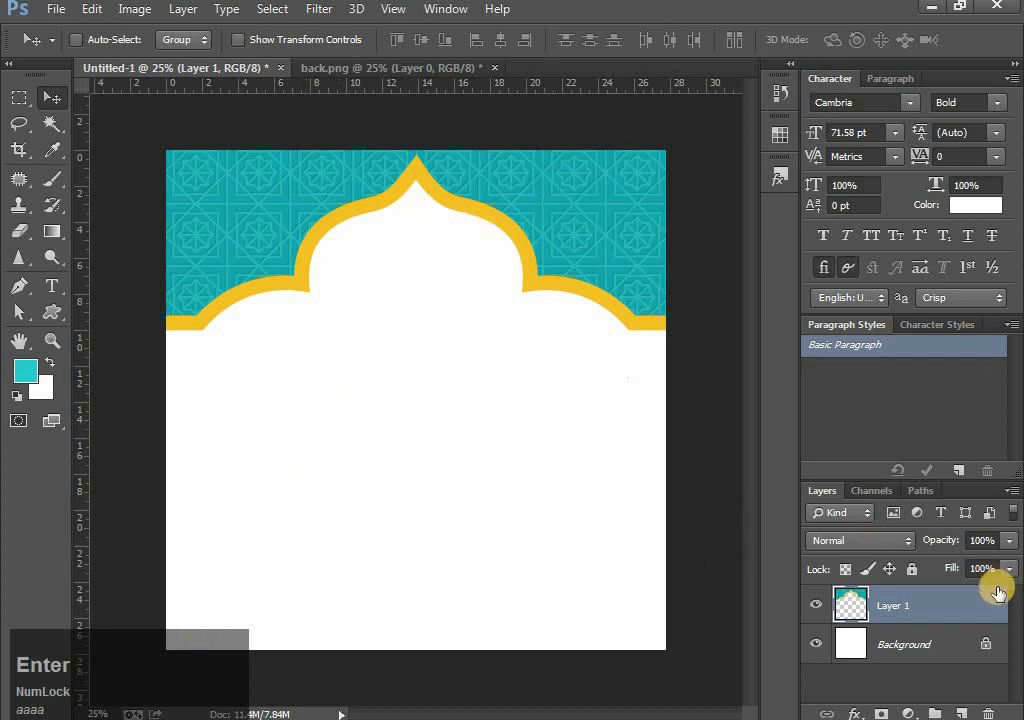
Convert the background to Layer 0 and give it a linear Gradient Overlay using the Foreground to Background preset
double_click(951, 651)
left_click(676, 223)
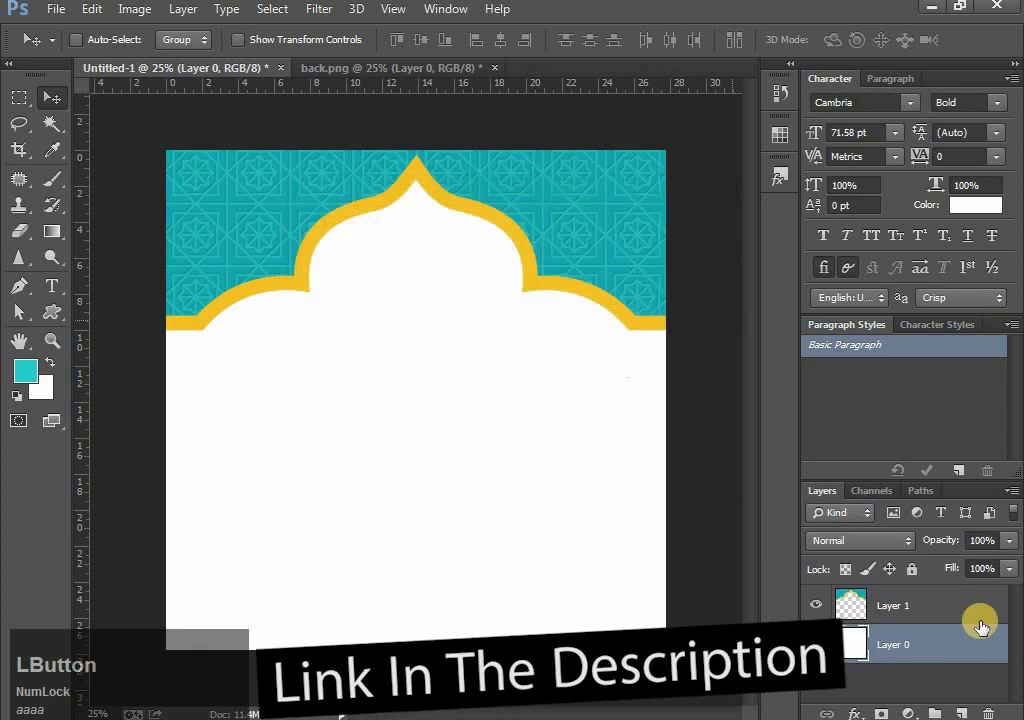
double_click(970, 650)
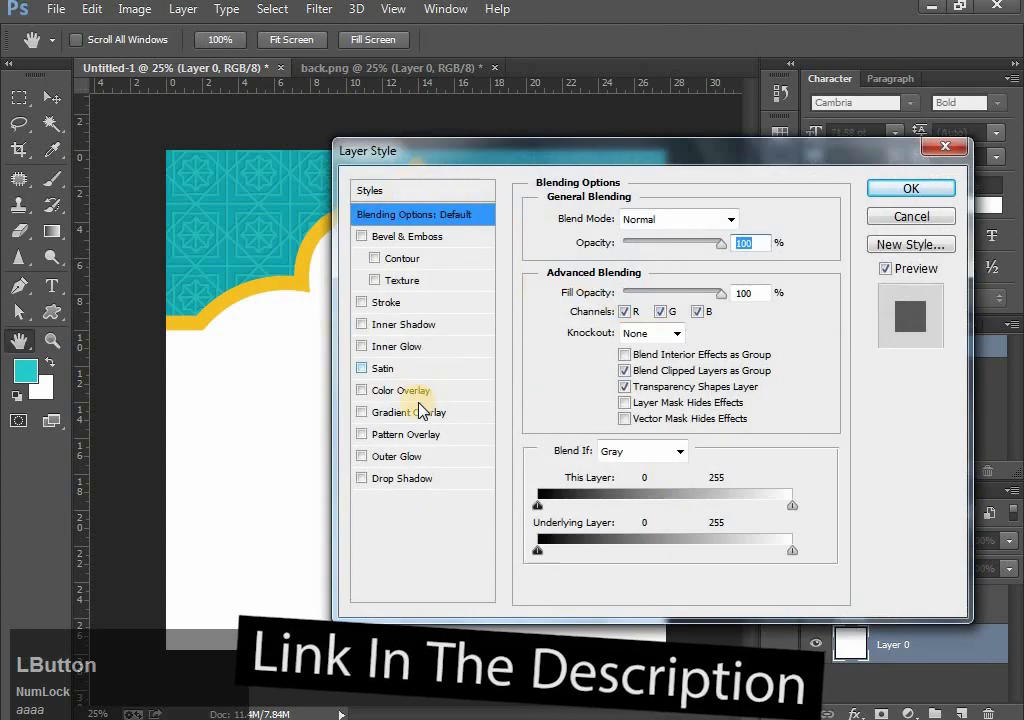
left_click(412, 412)
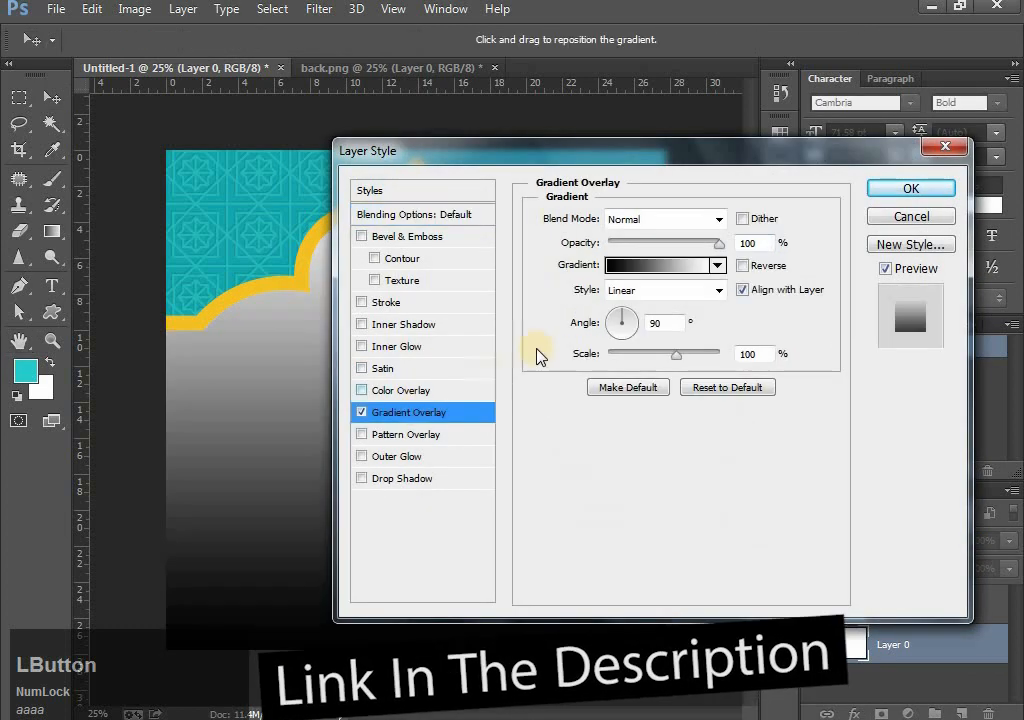
left_click(648, 266)
left_click(333, 151)
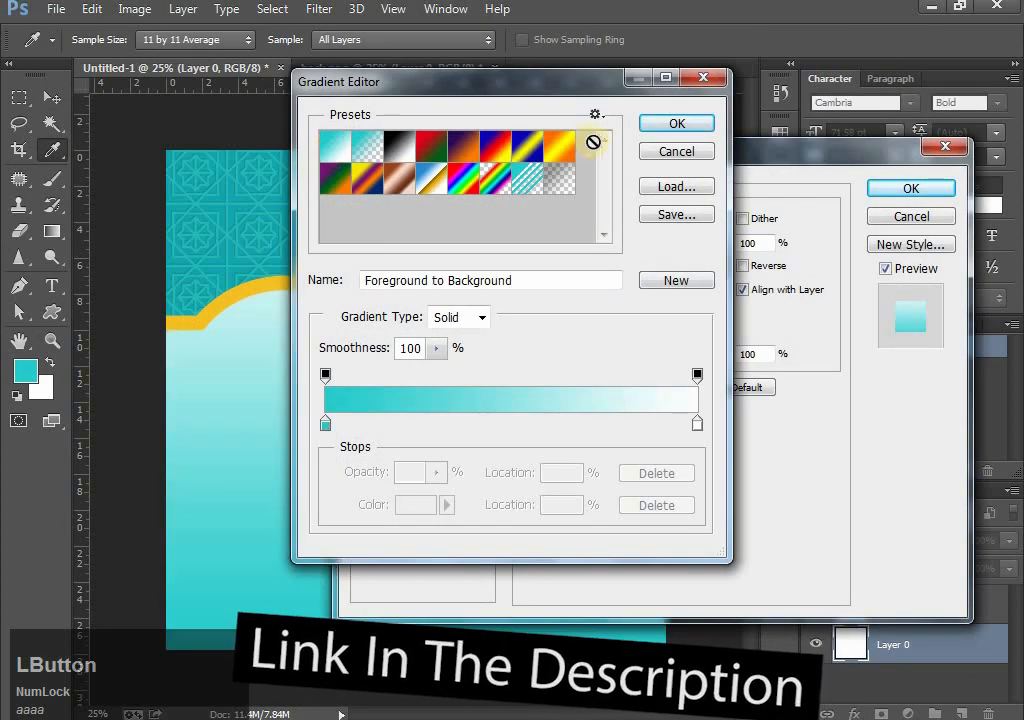
left_click(678, 125)
left_click(909, 195)
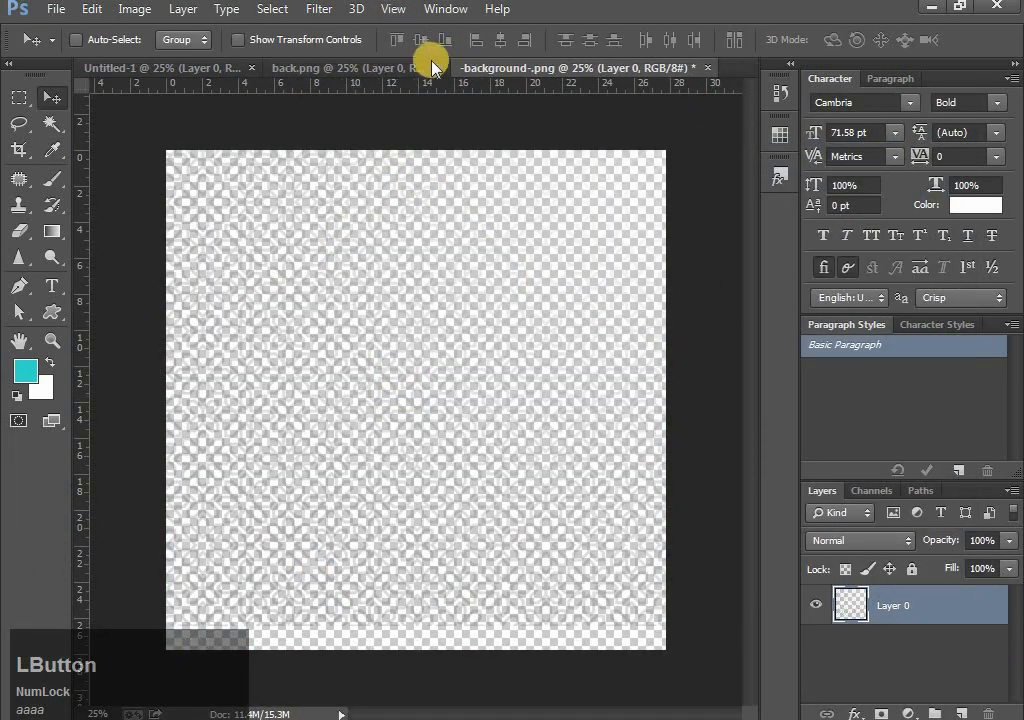
Close back.png without saving and place the -background-.png pattern beneath the arch layer in Untitled-1, covering the canvas
left_click(433, 67)
left_click(486, 67)
left_click(385, 262)
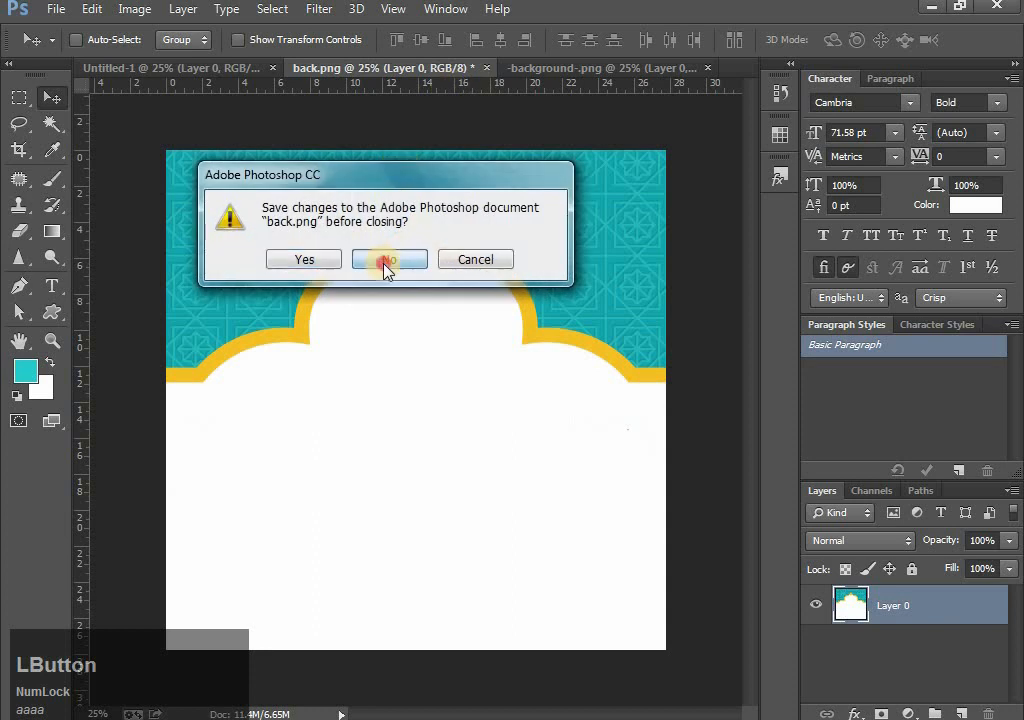
left_click_drag(337, 312, 380, 324)
key("Return")
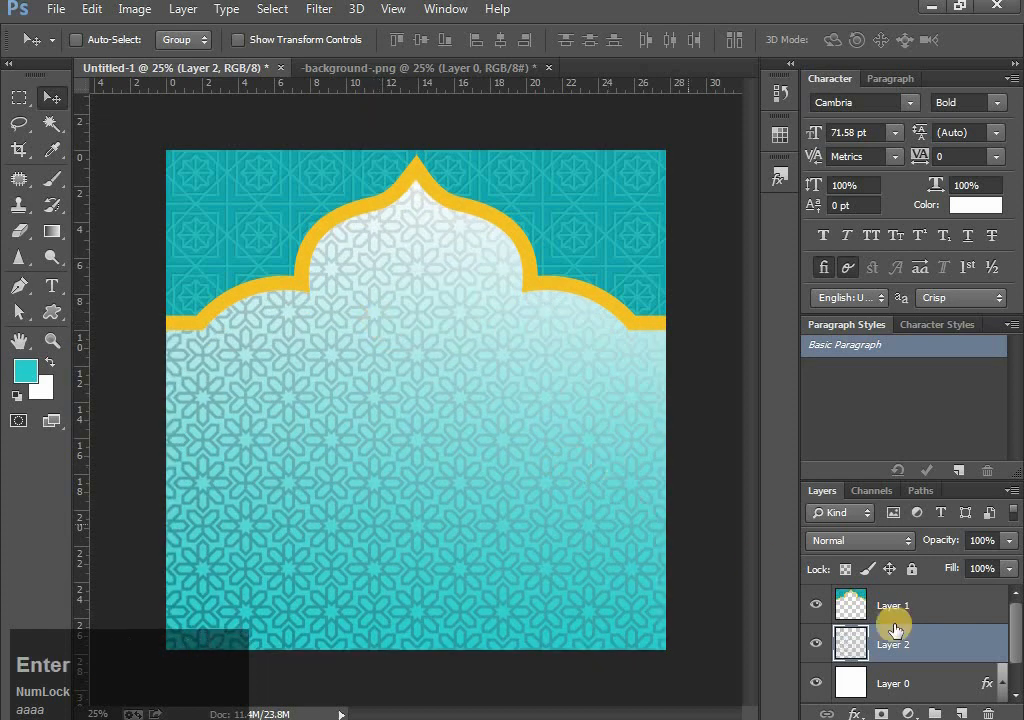
Merge Layer 1 and Layer 2 into one layer and check it by toggling Layer 0's visibility
left_click(920, 606, "shift")
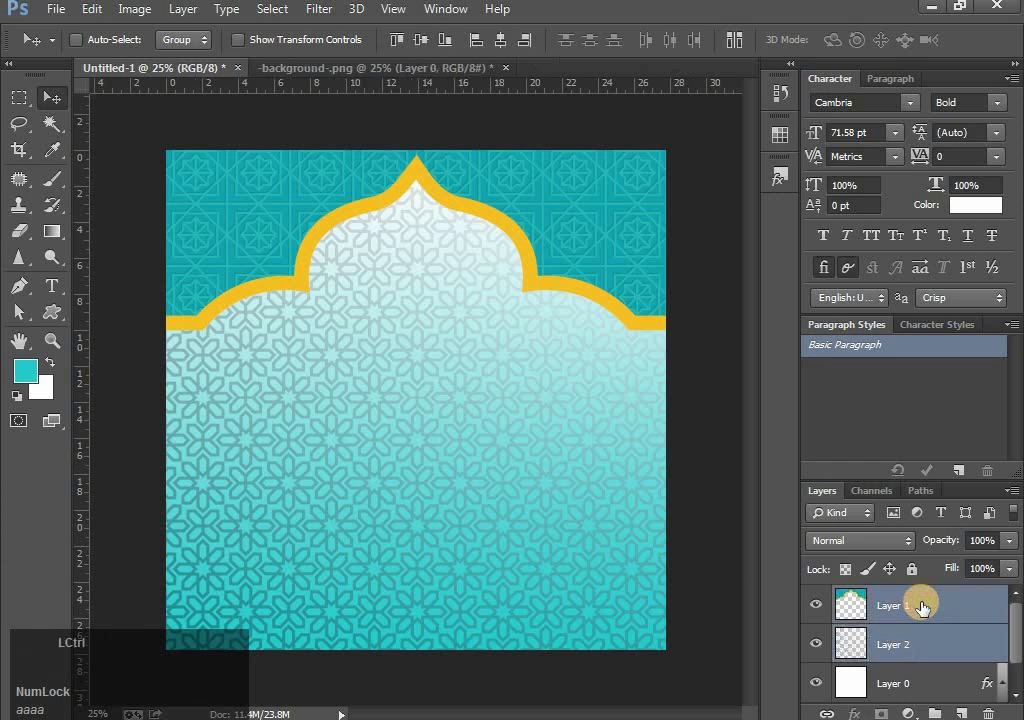
key("ctrl+e")
left_click(818, 646)
left_click(822, 648)
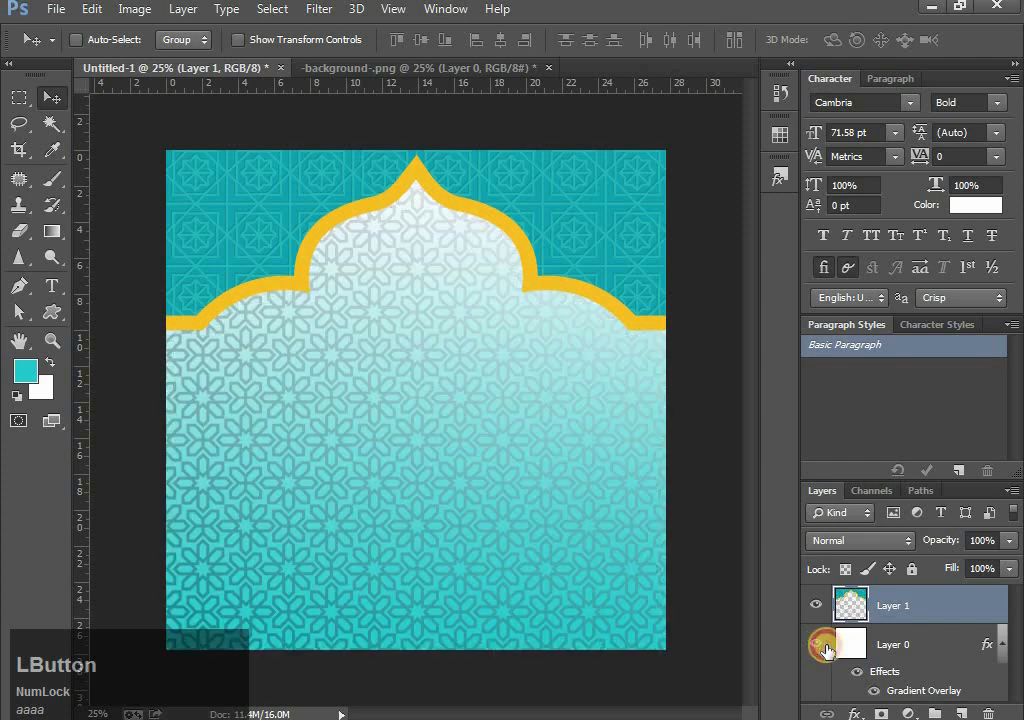
Collapse Layer 0's effects list and close -background-.png without saving
left_click(999, 645)
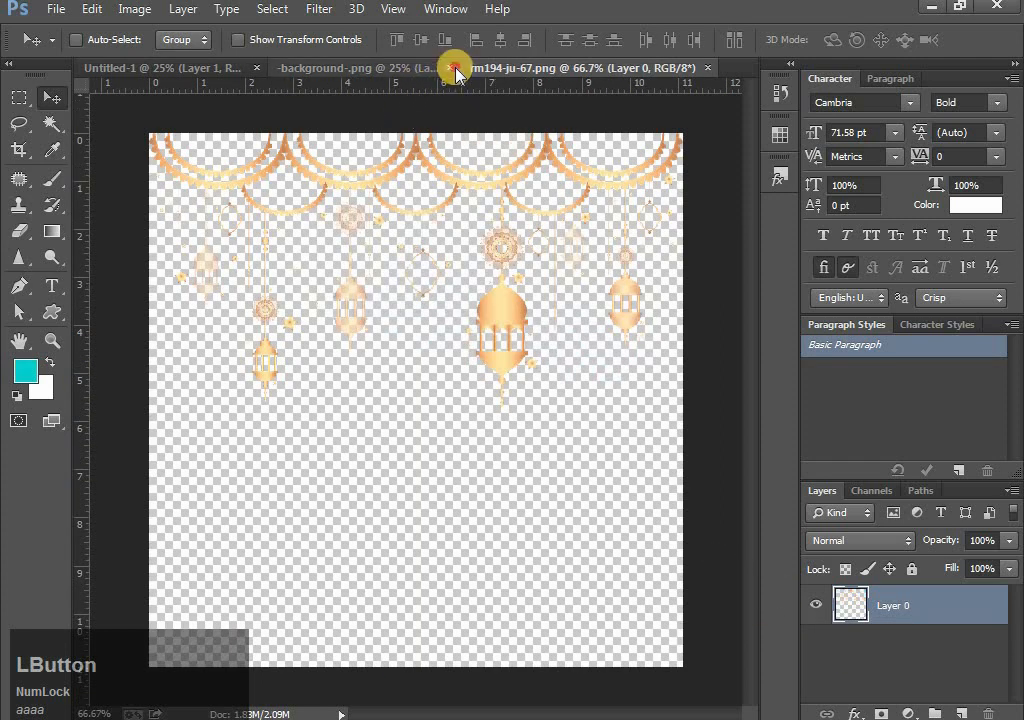
left_click(455, 68)
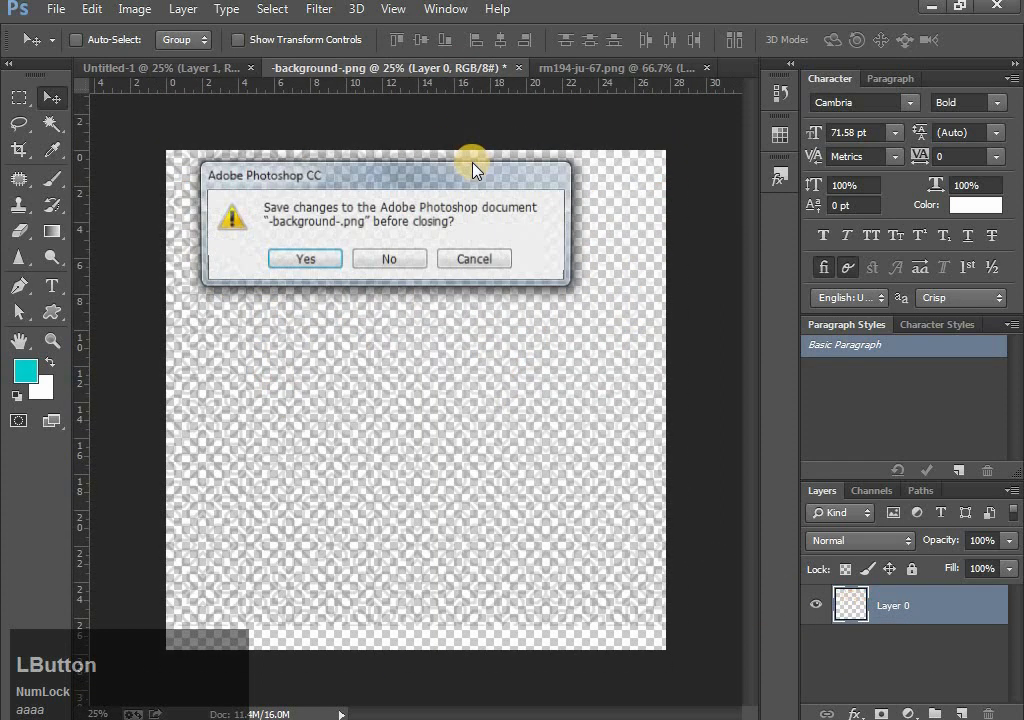
left_click(392, 257)
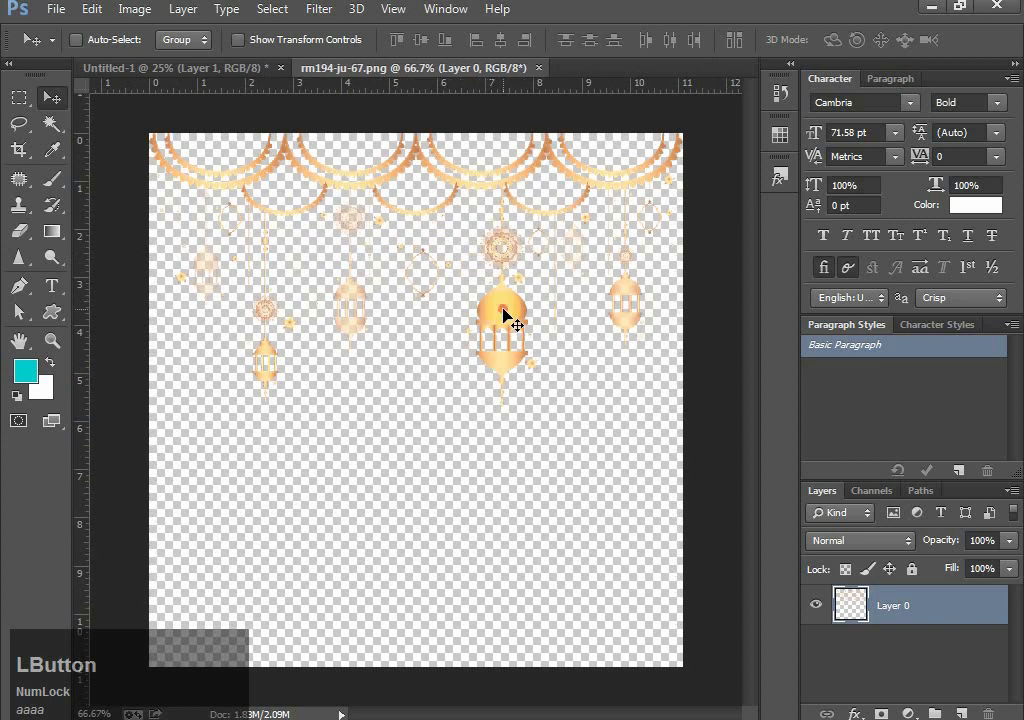
Copy the lantern artwork from rm194-ju-67.png into Untitled-1, enlarge it, and position it at the canvas's left edge below the arch
left_click_drag(504, 314, 366, 387)
key("ctrl+t")
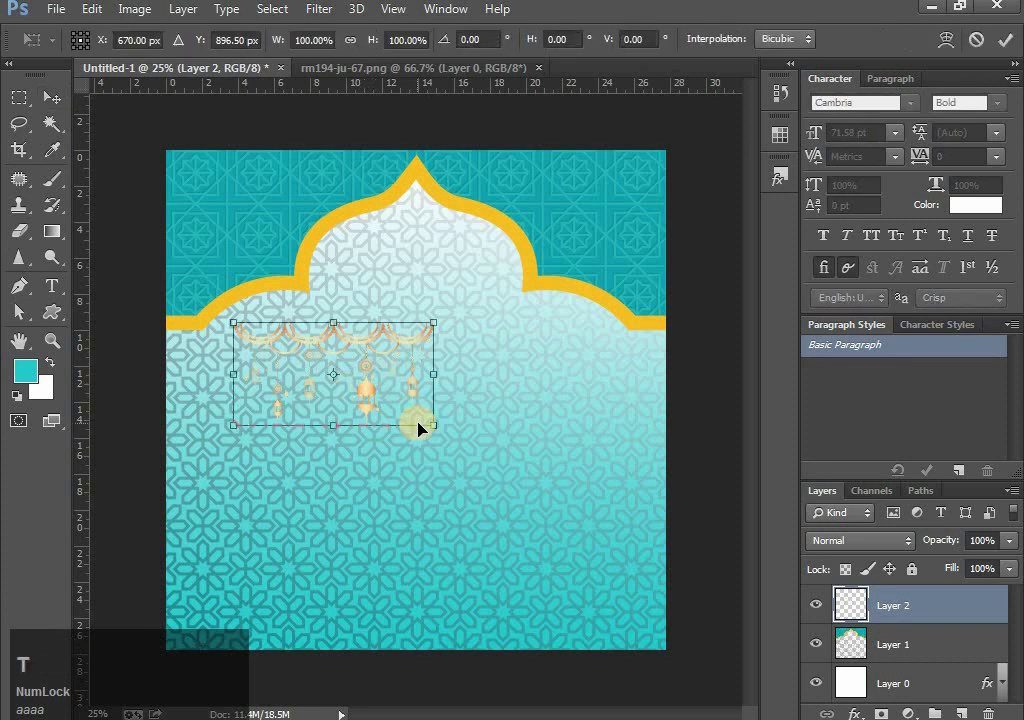
left_click_drag(432, 424, 680, 421)
key("Return")
key("ctrl+equal")
key("ctrl+equal")
left_click_drag(593, 444, 514, 439)
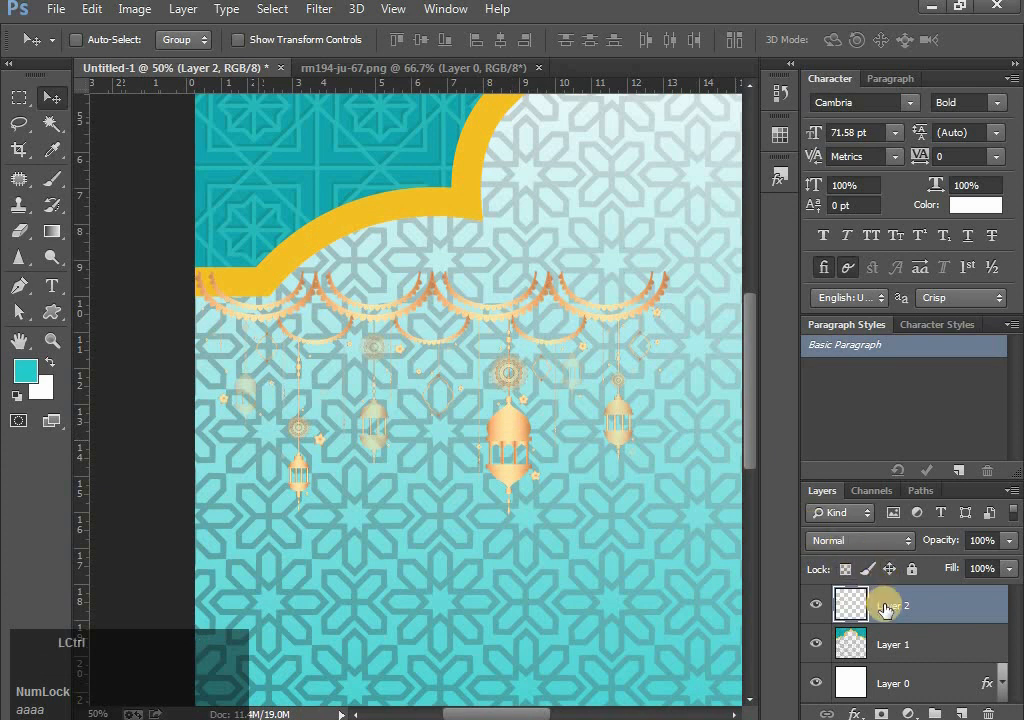
Undo the lantern placement and the merge of Layer 1 and Layer 2, keeping the pattern spread over the canvas
key("ctrl+alt+z")
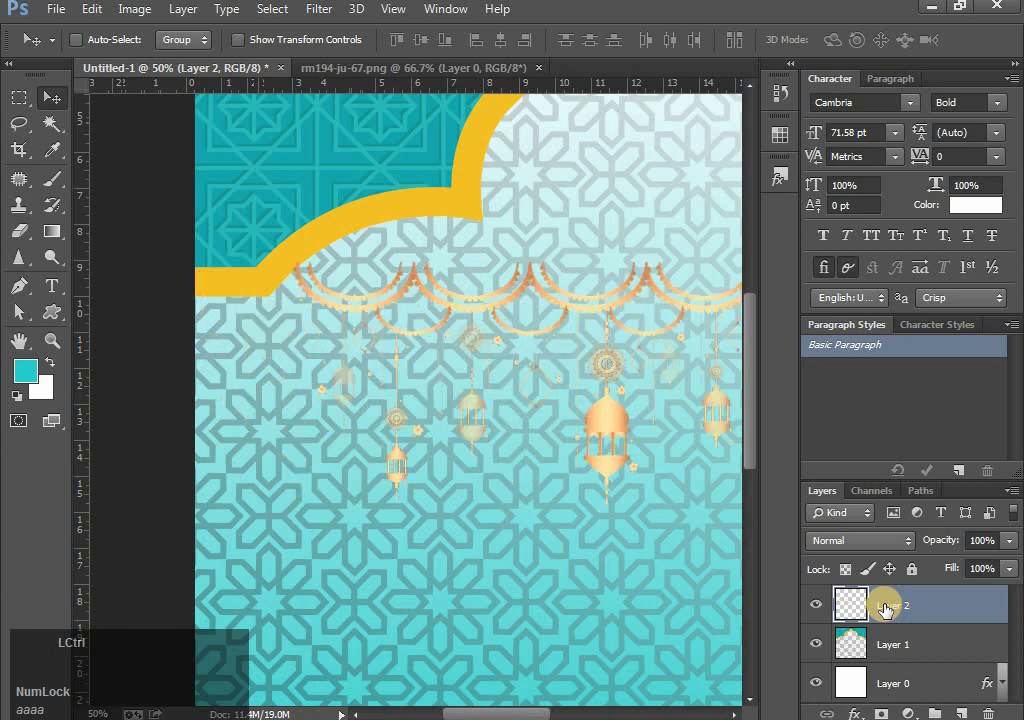
key("ctrl+alt+z")
key("ctrl+alt+z")
key("ctrl+alt+z")
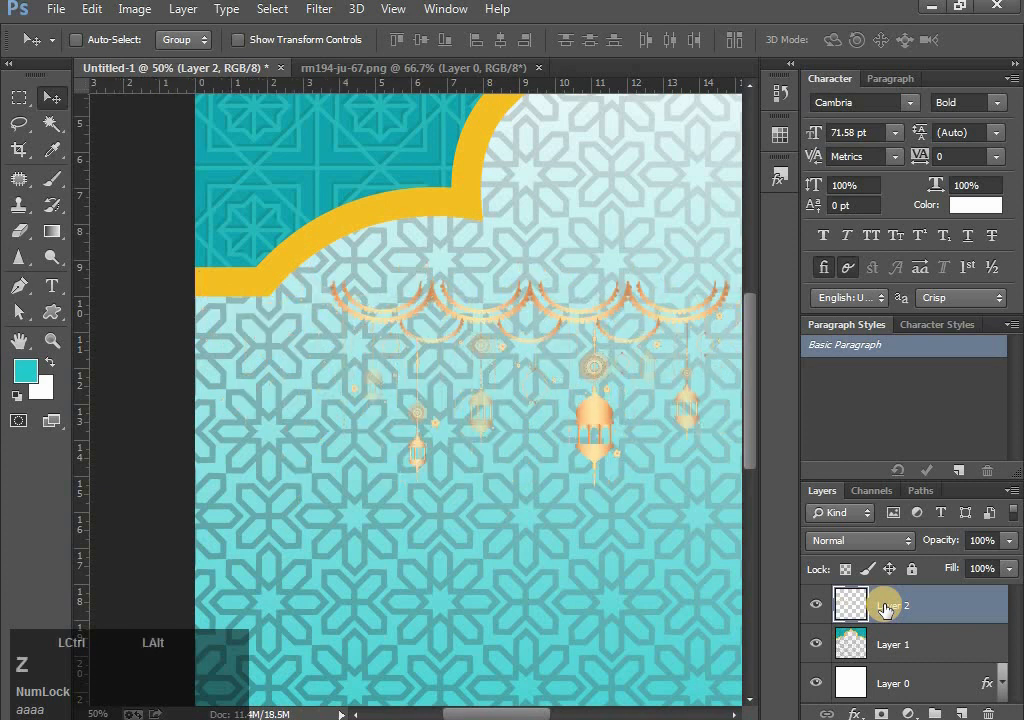
key("ctrl+alt+z")
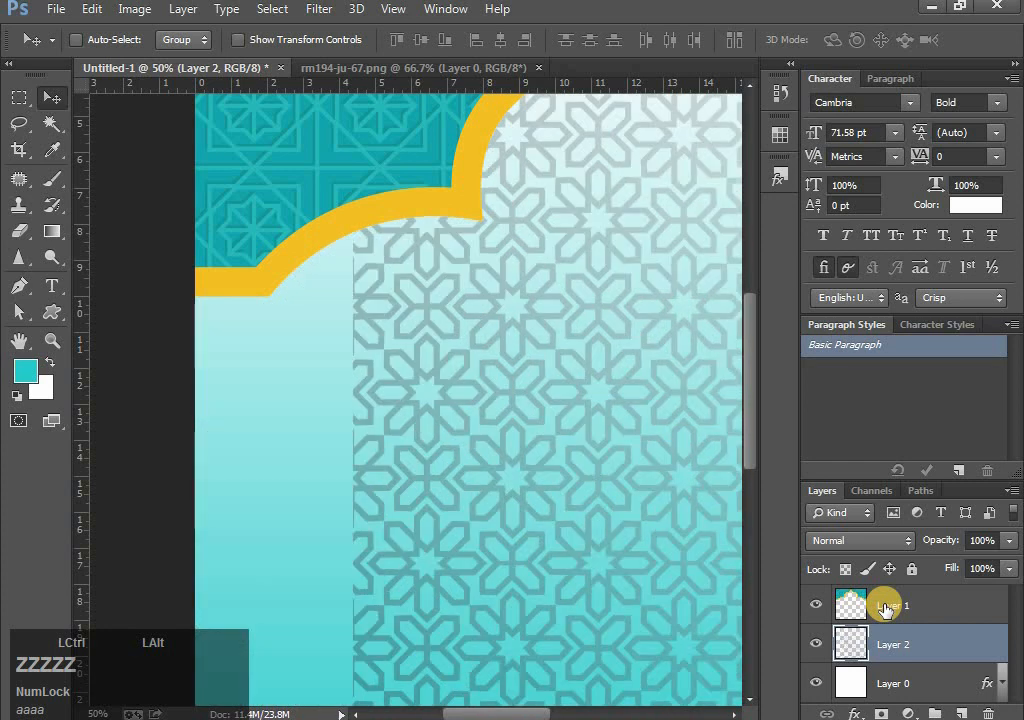
key("ctrl+shift+z")
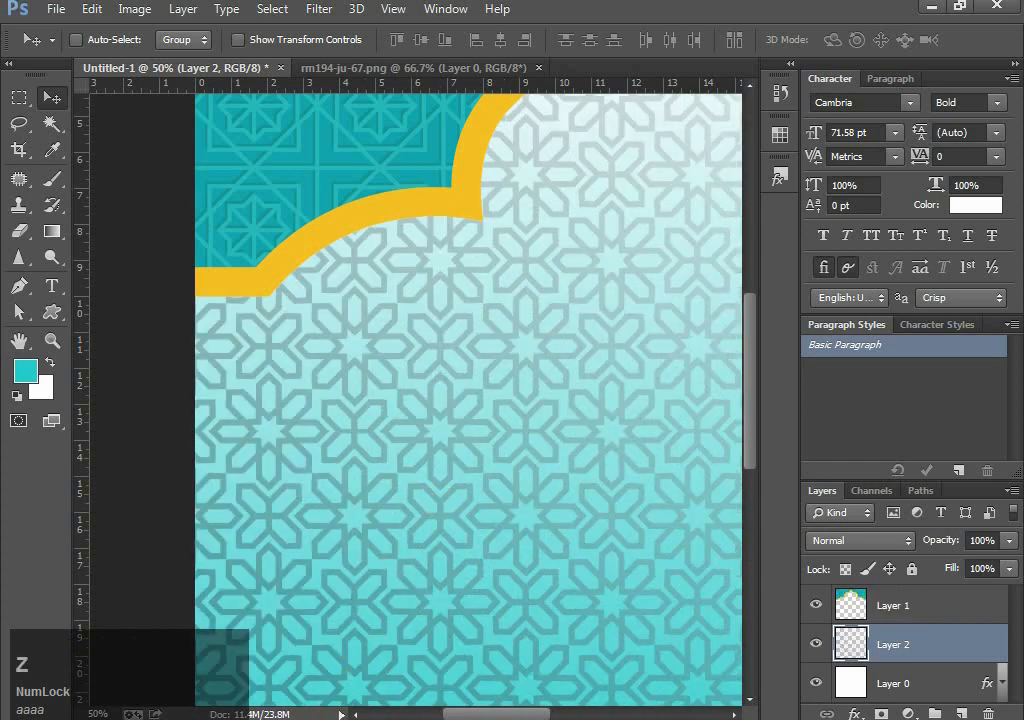
Copy the lantern artwork from rm194-ju-67.png into Untitled-1 as a layer between the arch and pattern layers
left_click(150, 640)
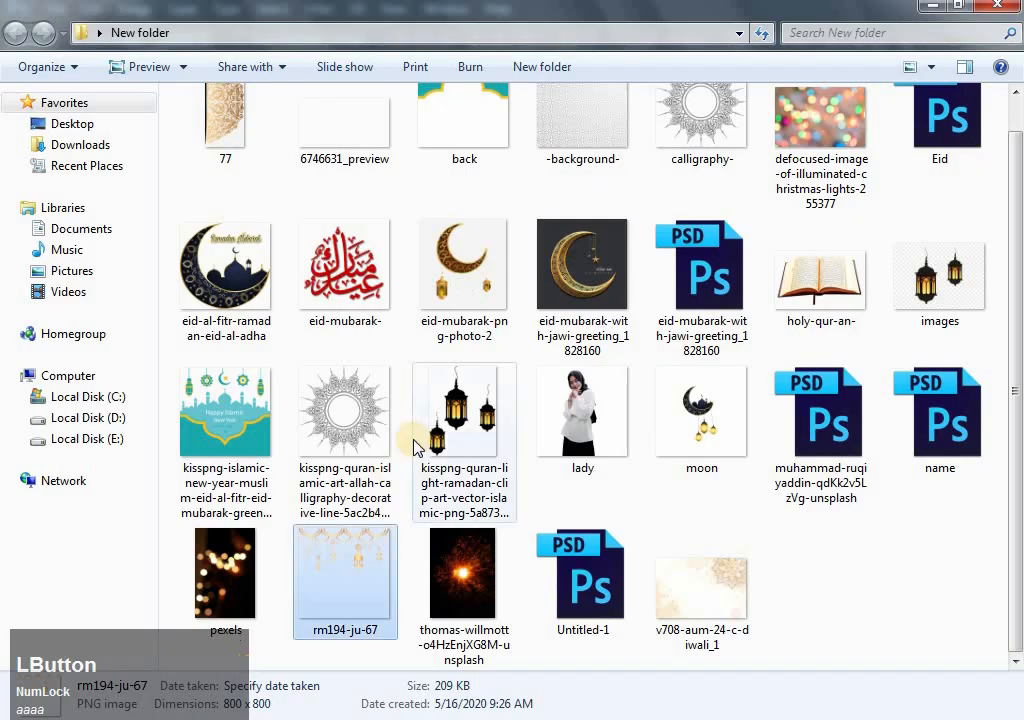
left_click_drag(350, 656, 400, 717)
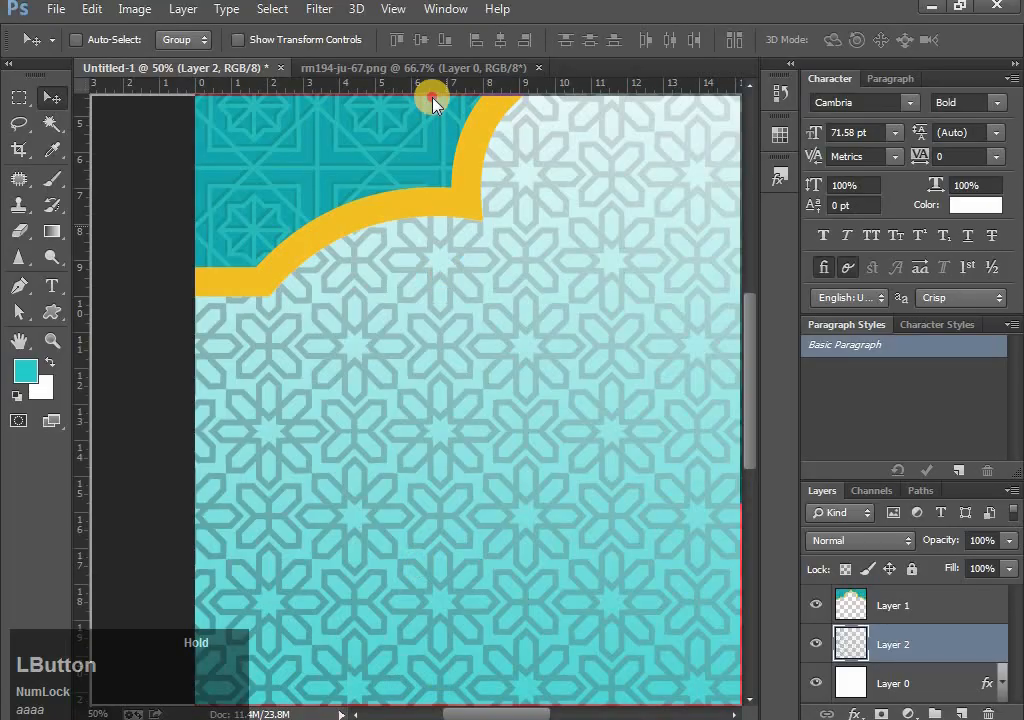
left_click(425, 58)
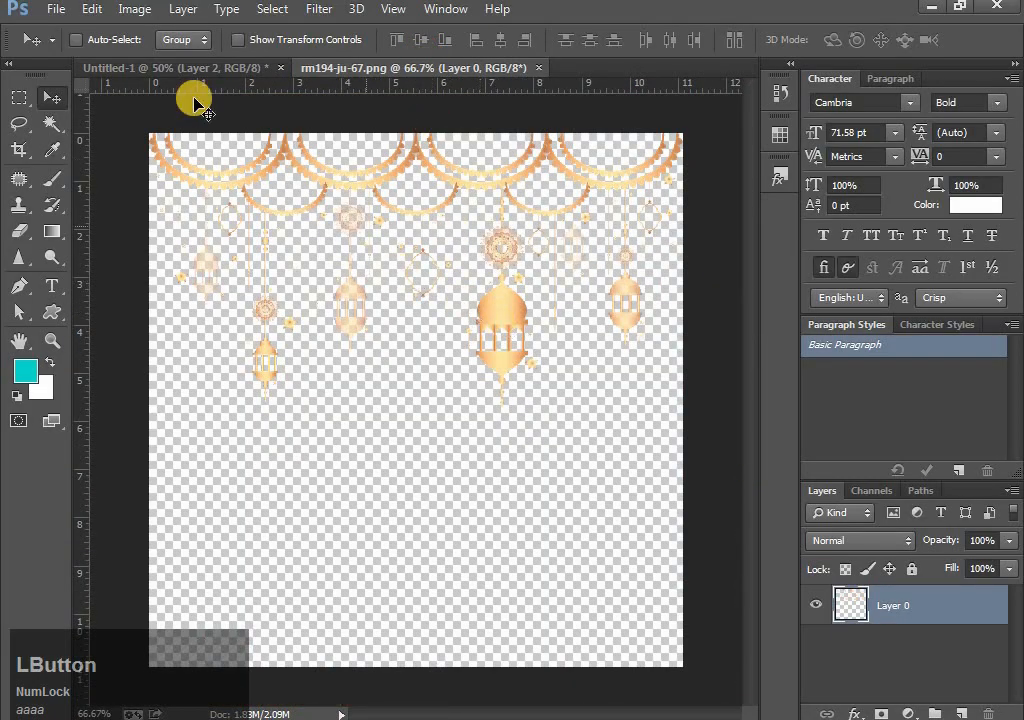
left_click_drag(197, 102, 493, 357)
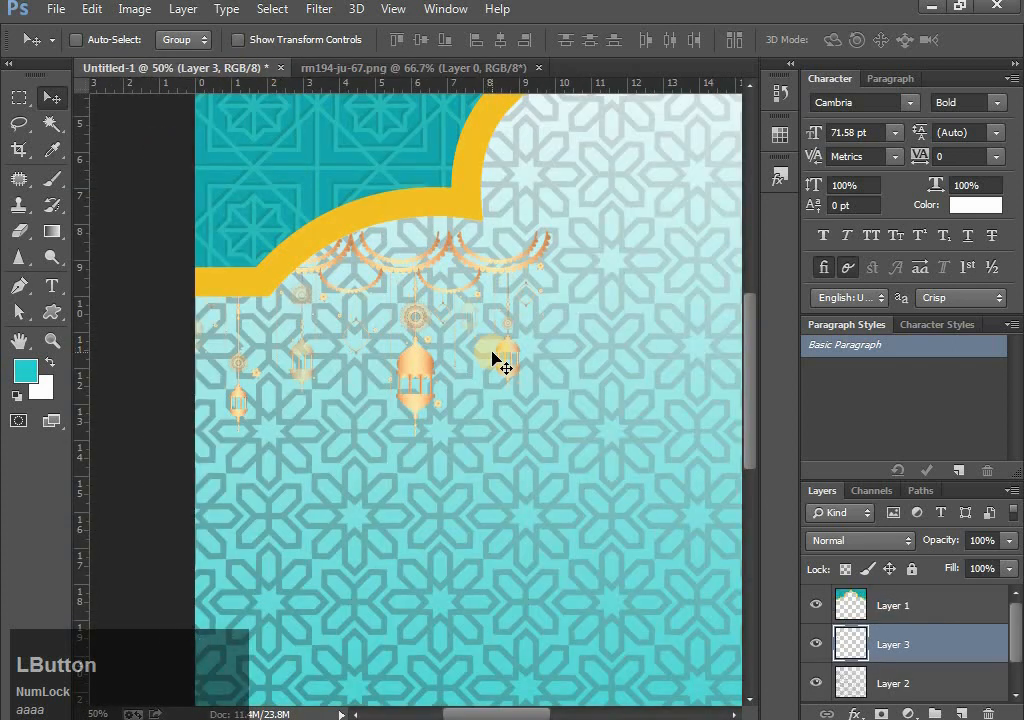
Scale the lantern layer to about 120.5% and align it with the canvas's left edge just below the arch border
key("ctrl+t")
left_click_drag(553, 432, 598, 459)
left_click_drag(461, 389, 512, 441)
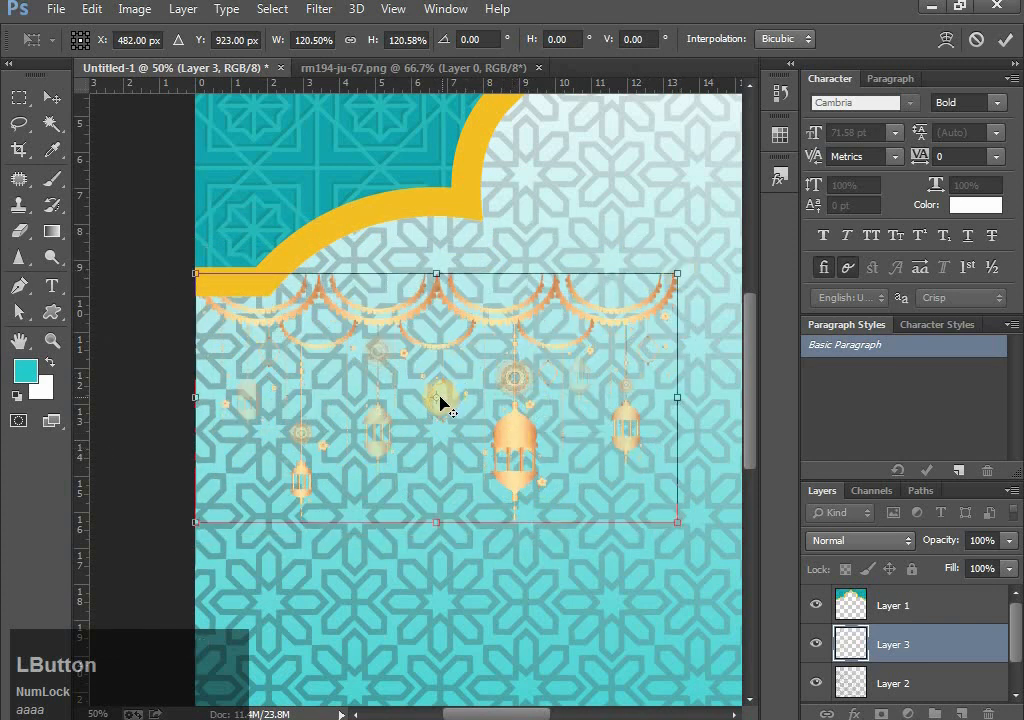
Rotate the lantern layer counterclockwise about its upper-left corner and fit the garland beneath the arch's left slope
left_click_drag(441, 403, 196, 274)
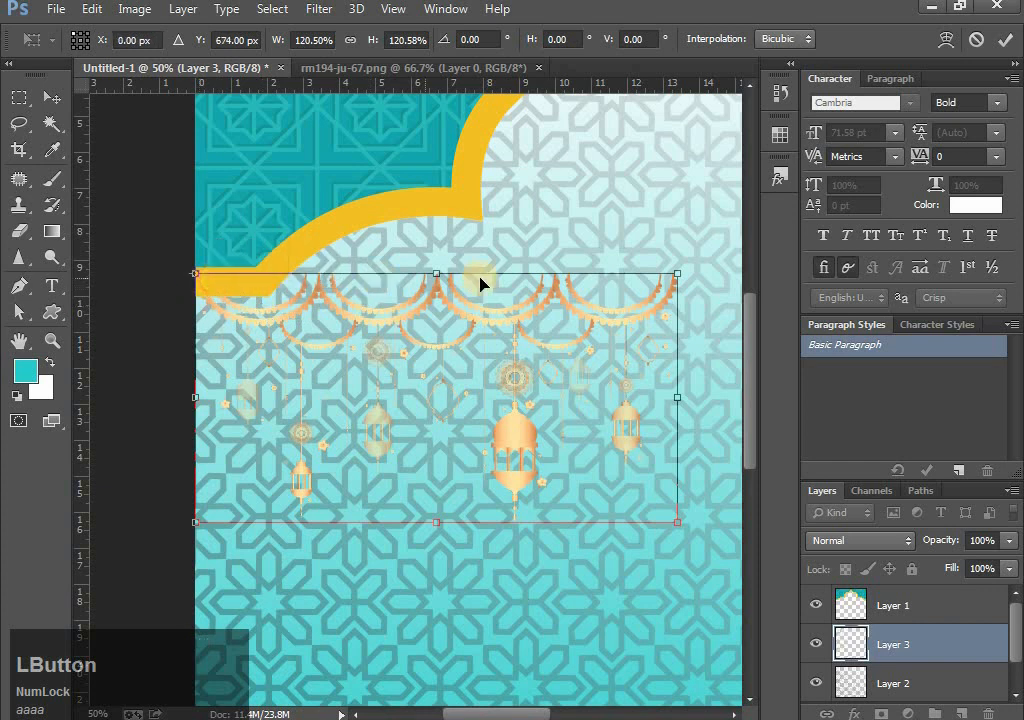
left_click_drag(704, 273, 494, 105)
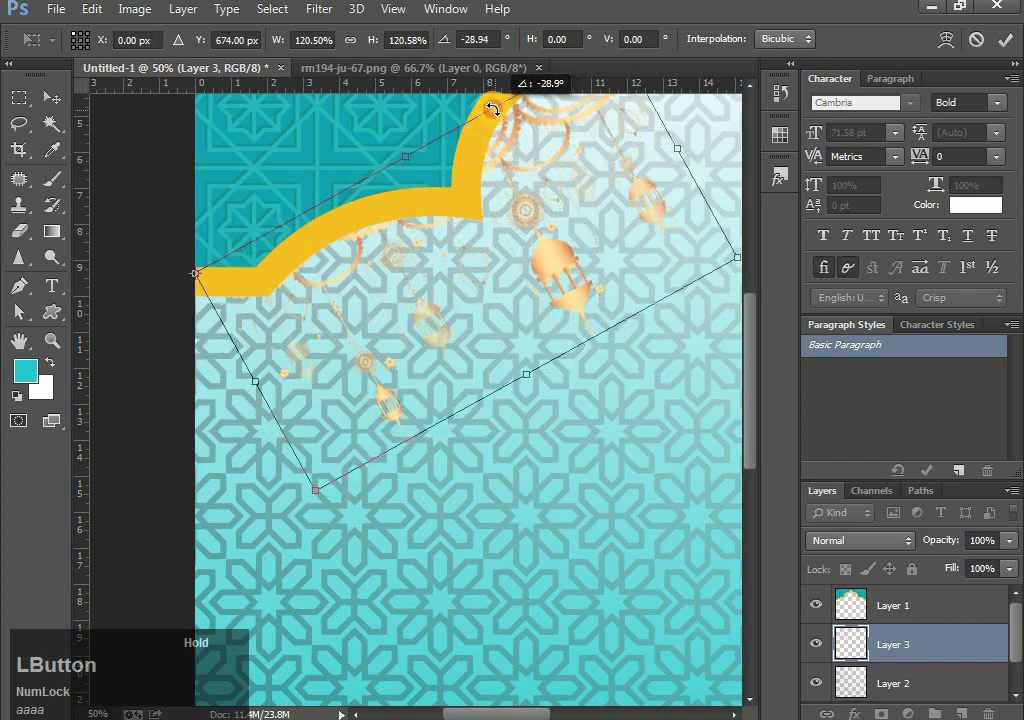
left_click_drag(545, 268, 487, 359)
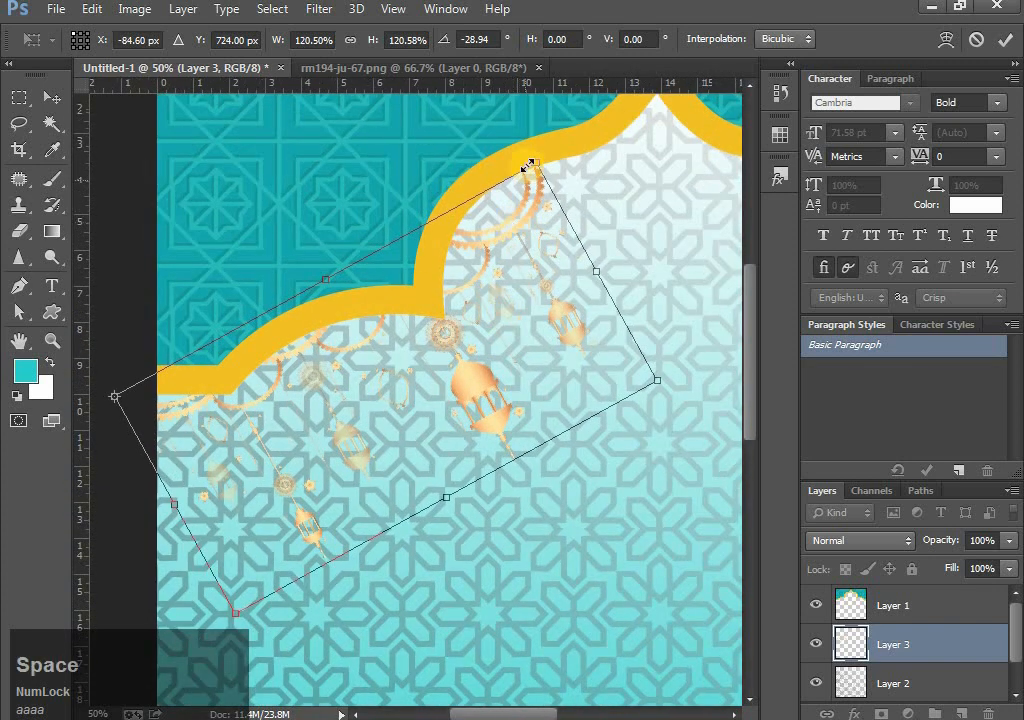
left_click_drag(556, 137, 498, 117)
left_click_drag(459, 349, 447, 383)
key("Return")
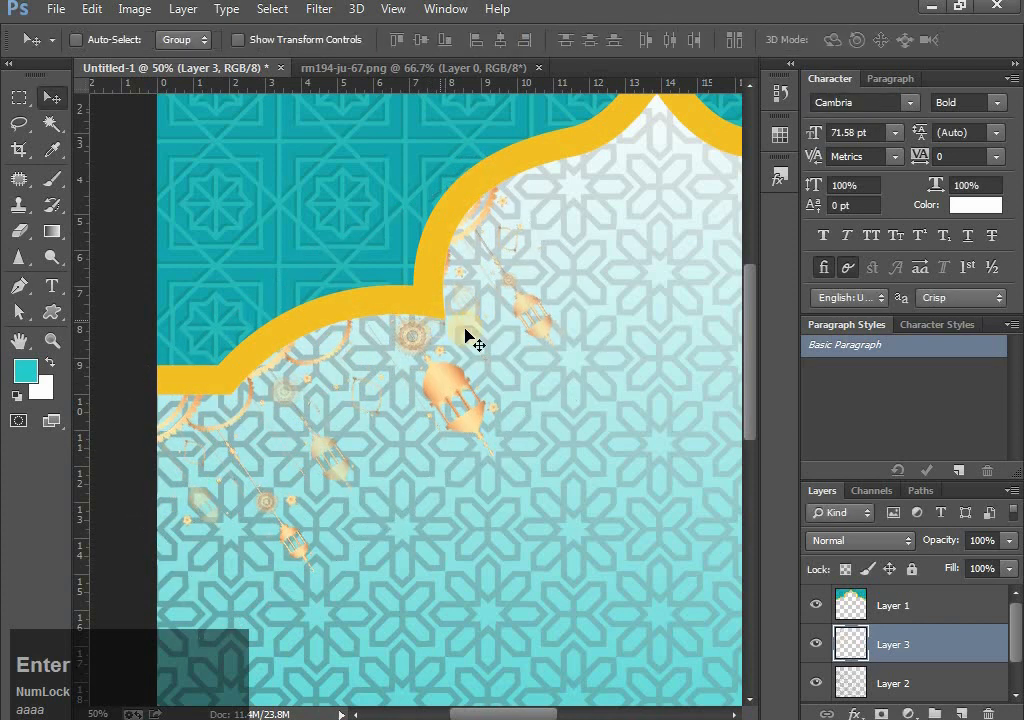
Duplicate the tilted lantern layer and place the copy under the arch's central peak
key("space")
left_click_drag(547, 325, 561, 274)
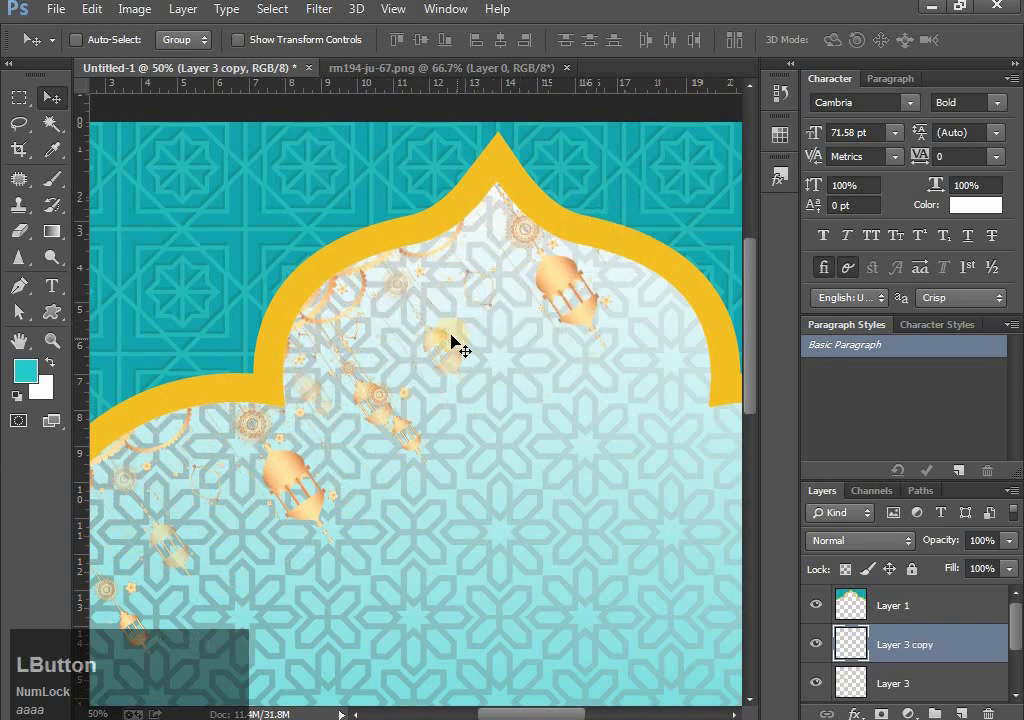
left_click_drag(446, 338, 566, 291)
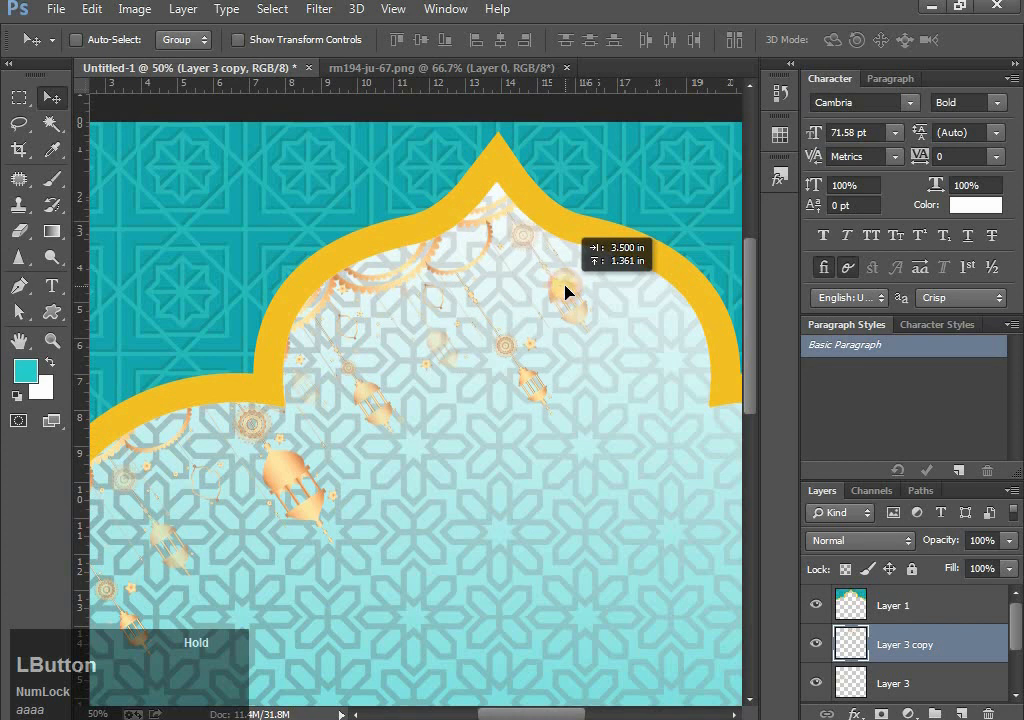
left_click_drag(566, 291, 565, 292)
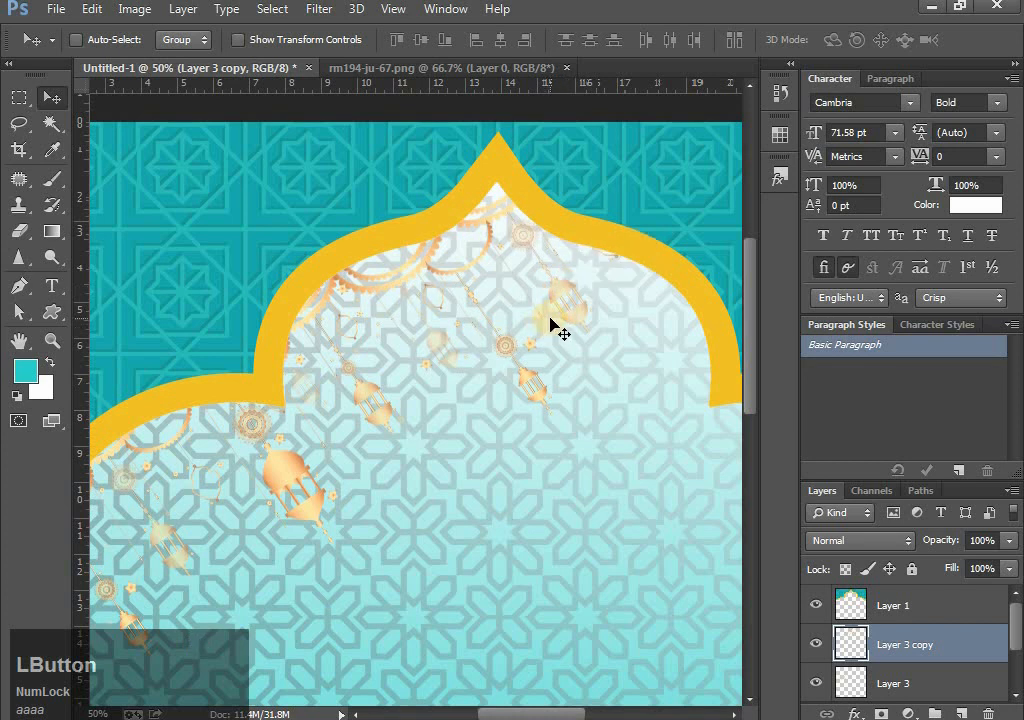
Rotate the lantern copy clockwise by about 16.7° and fit it inside the central dome of the arch
key("ctrl+t")
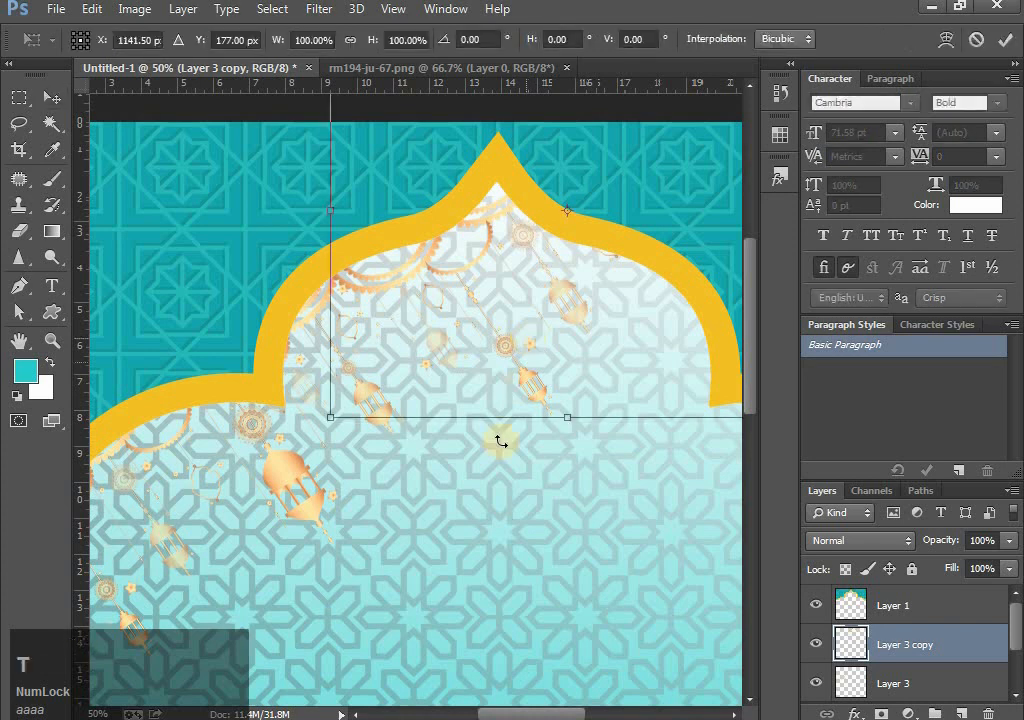
key("ctrl+minus")
left_click_drag(497, 474, 402, 512)
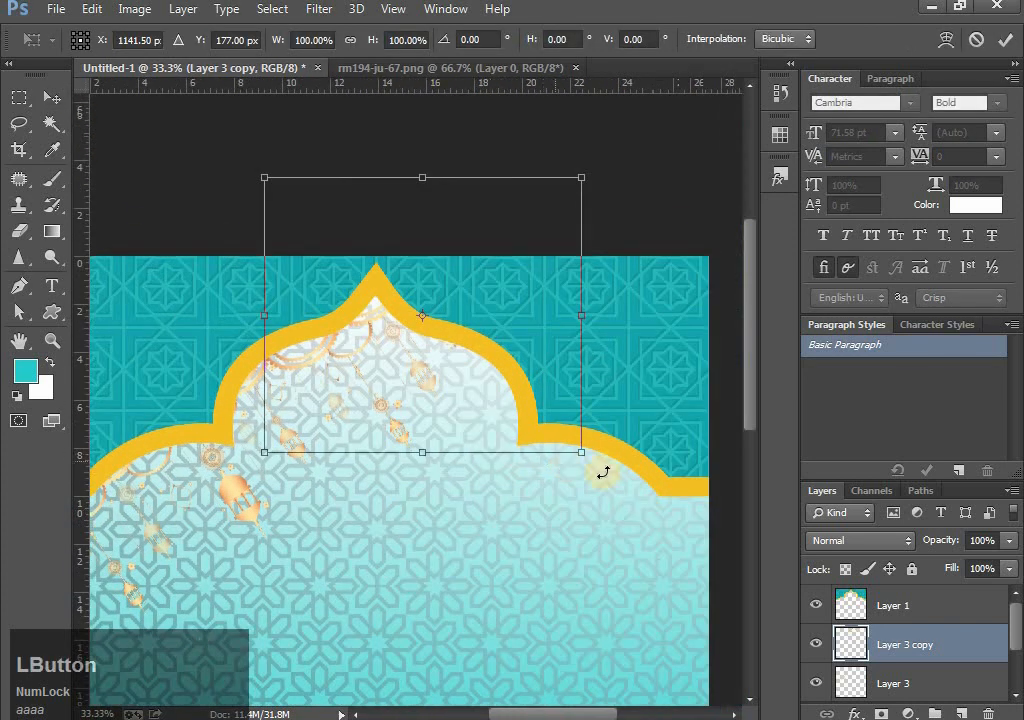
left_click_drag(604, 497, 572, 563)
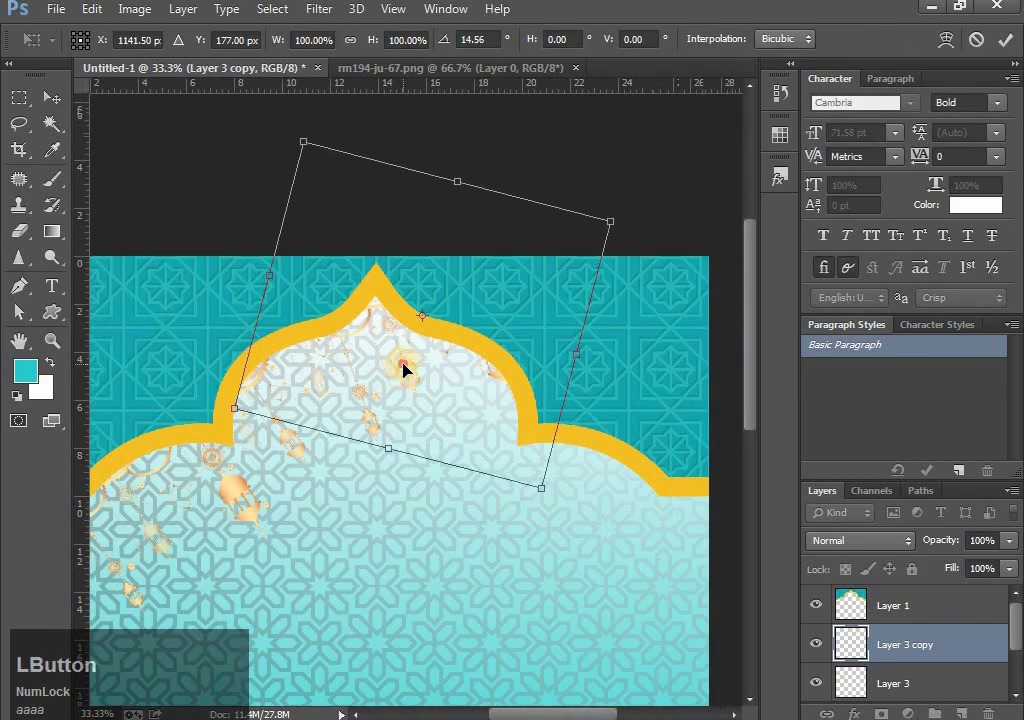
left_click_drag(403, 370, 482, 465)
left_click_drag(580, 541, 552, 605)
mouse_move(481, 413)
left_mouse_down()
mouse_move(485, 430)
mouse_move(498, 427)
mouse_move(493, 416)
left_mouse_up()
mouse_move(541, 604)
left_mouse_down()
mouse_move(455, 638)
mouse_move(423, 626)
mouse_move(491, 631)
mouse_move(535, 617)
left_mouse_up()
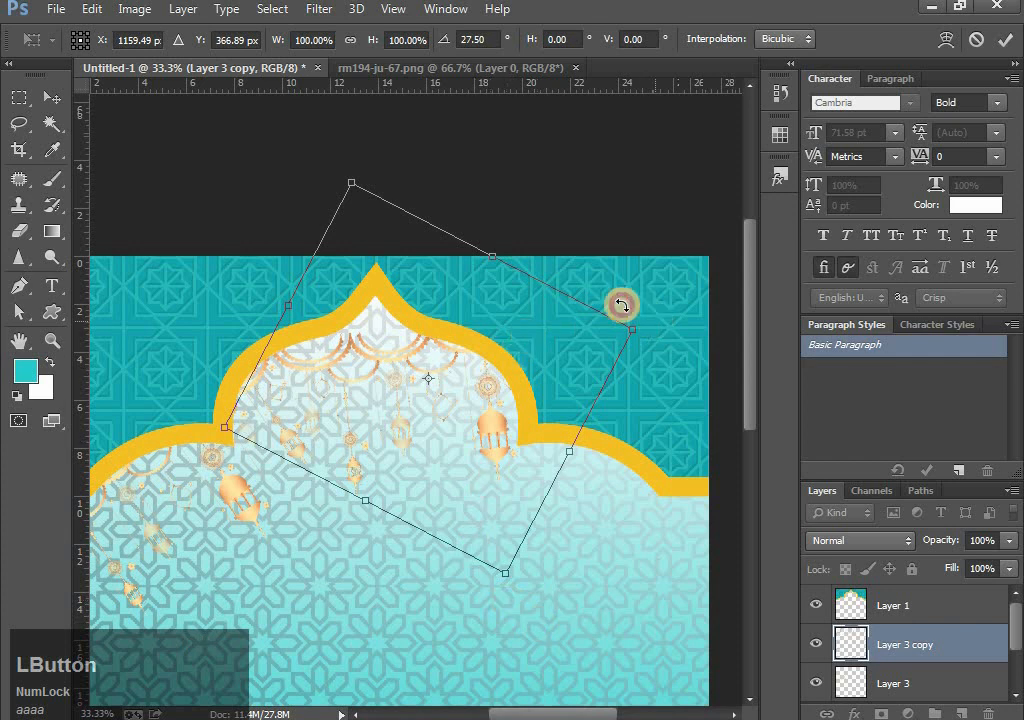
left_click_drag(621, 305, 498, 361)
left_click_drag(389, 340, 385, 333)
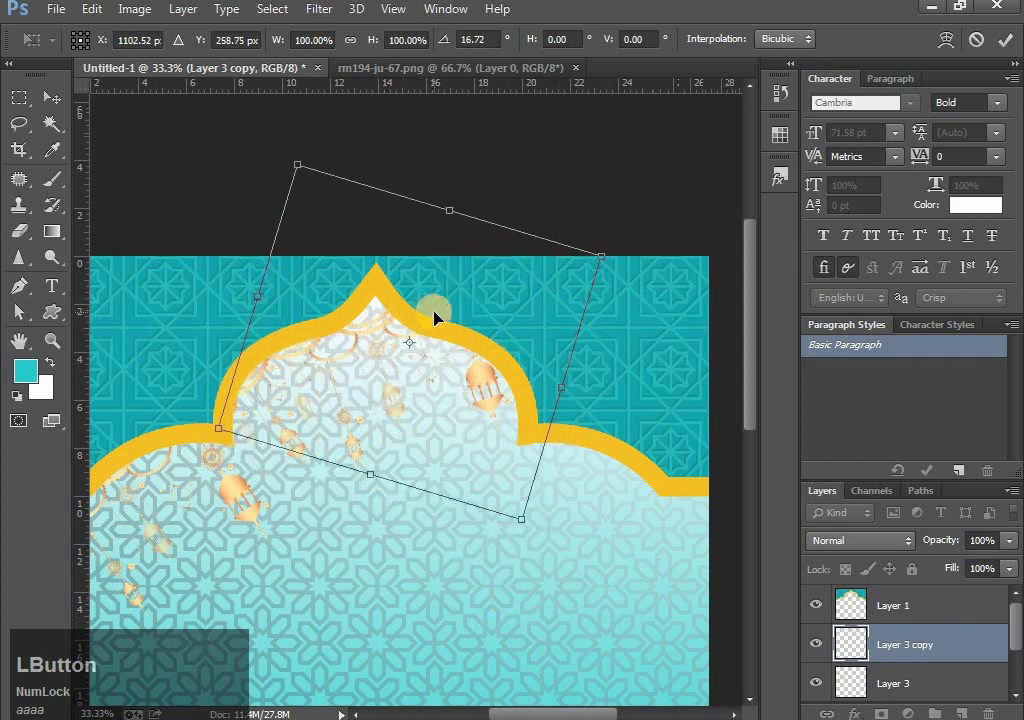
key("Return")
Duplicate the central lantern layer, rotate the new copy by about 50.8°, and place it beneath the arch's right slope
left_click_drag(503, 404, 580, 522)
key("ctrl+t")
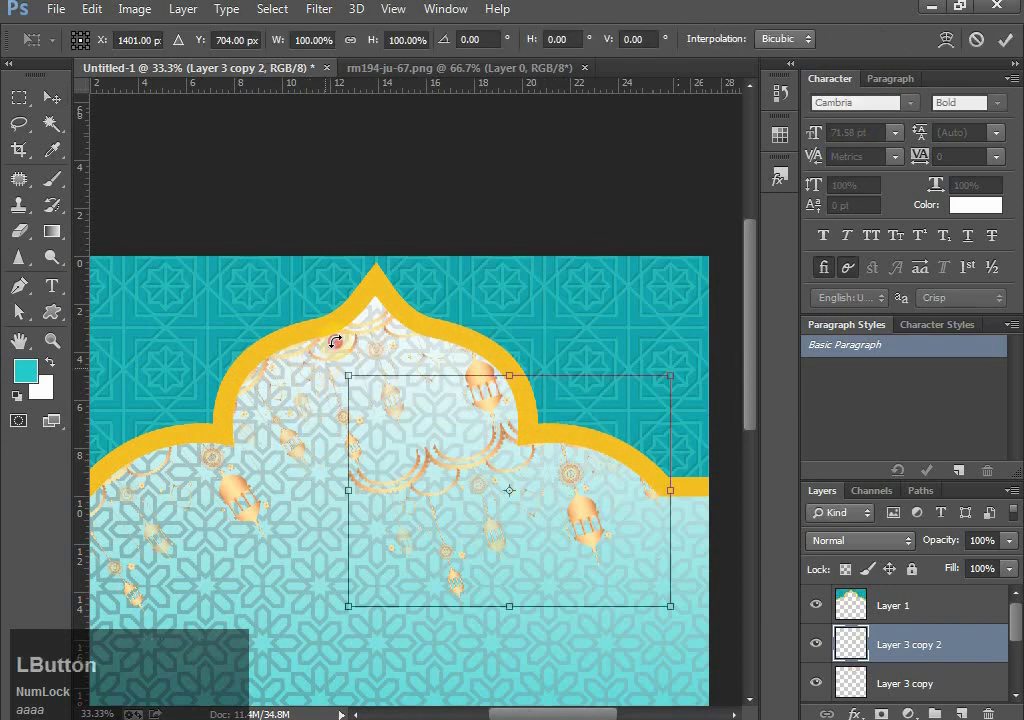
left_click_drag(335, 342, 505, 265)
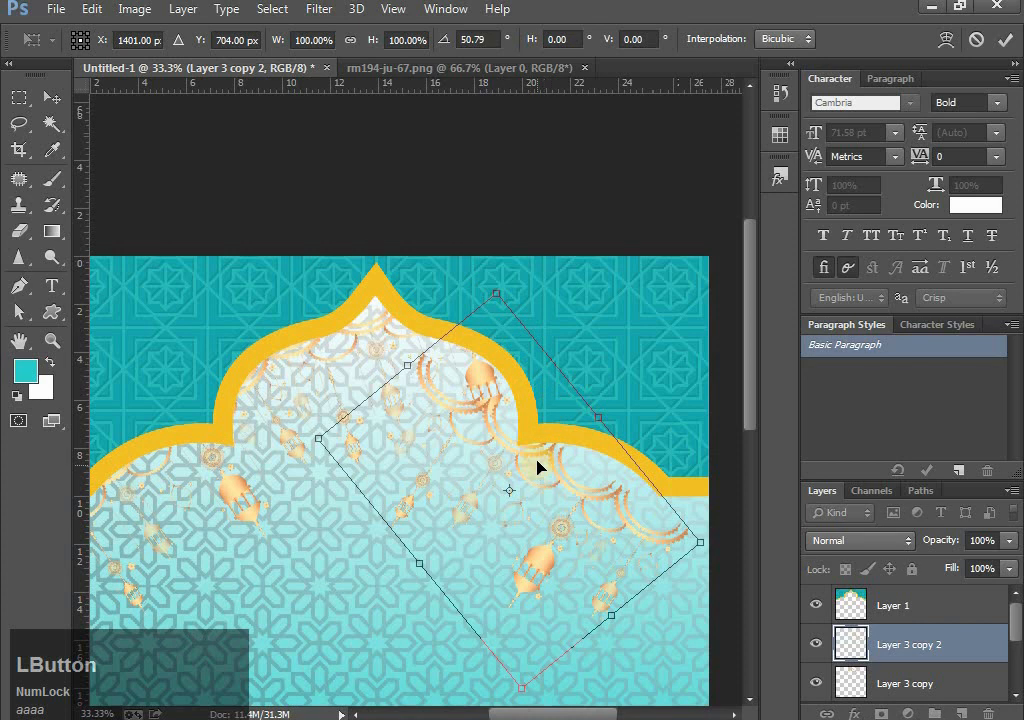
left_click_drag(537, 467, 621, 440)
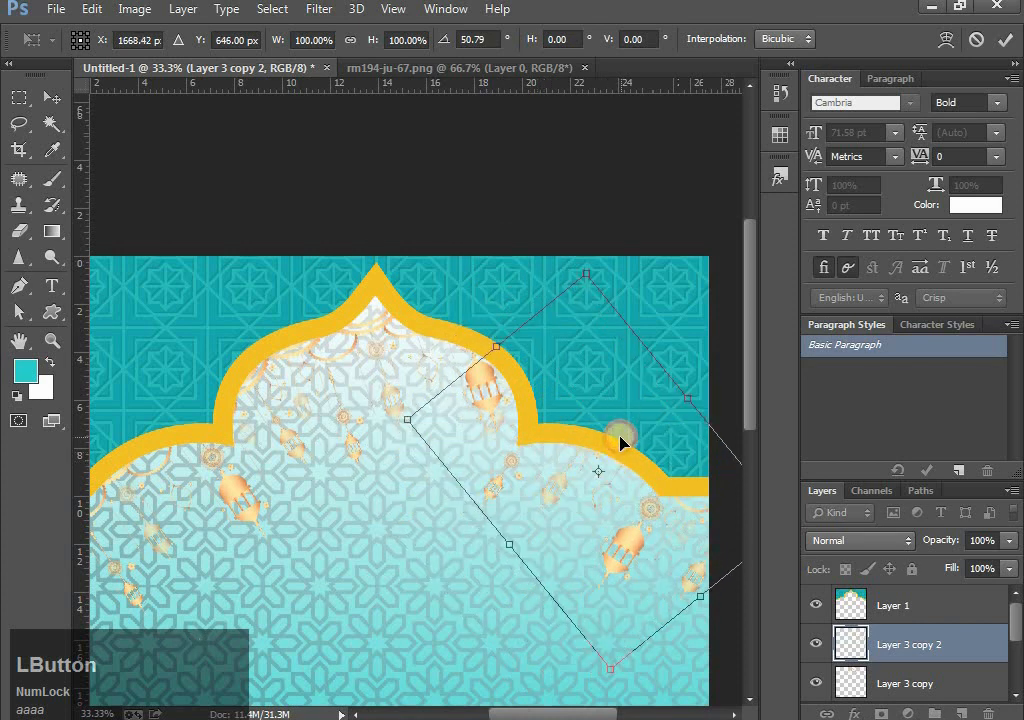
key("Return")
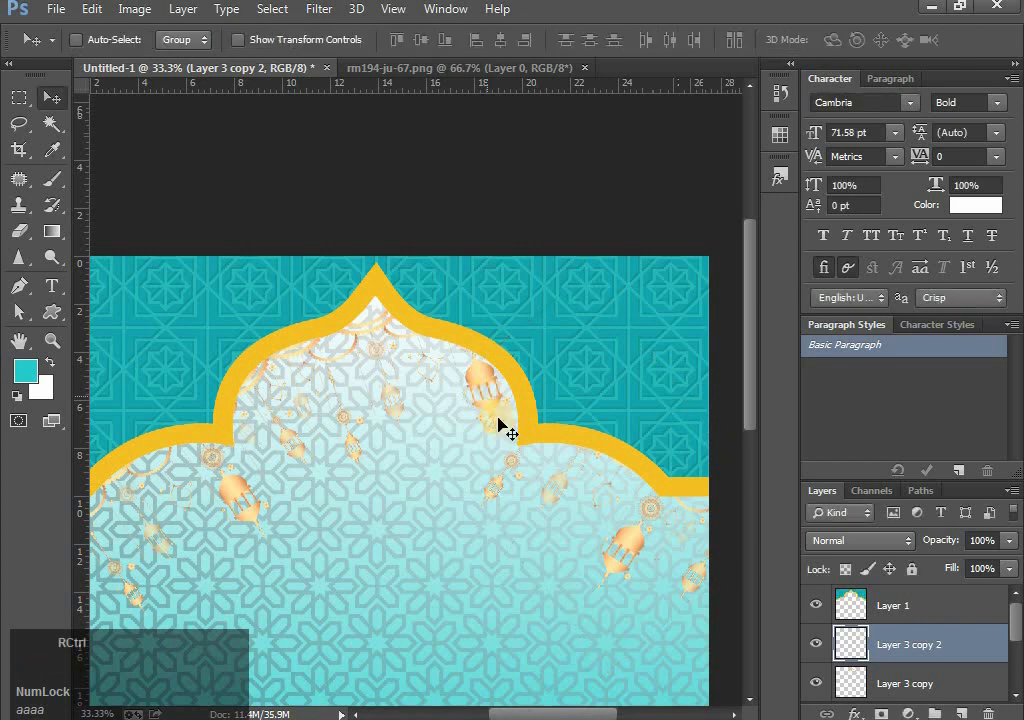
Identify which layer holds the large lantern in the dome's right side by toggling visibility, and select Layer 3 copy
key("ctrl+plus")
left_click_drag(510, 434, 322, 460)
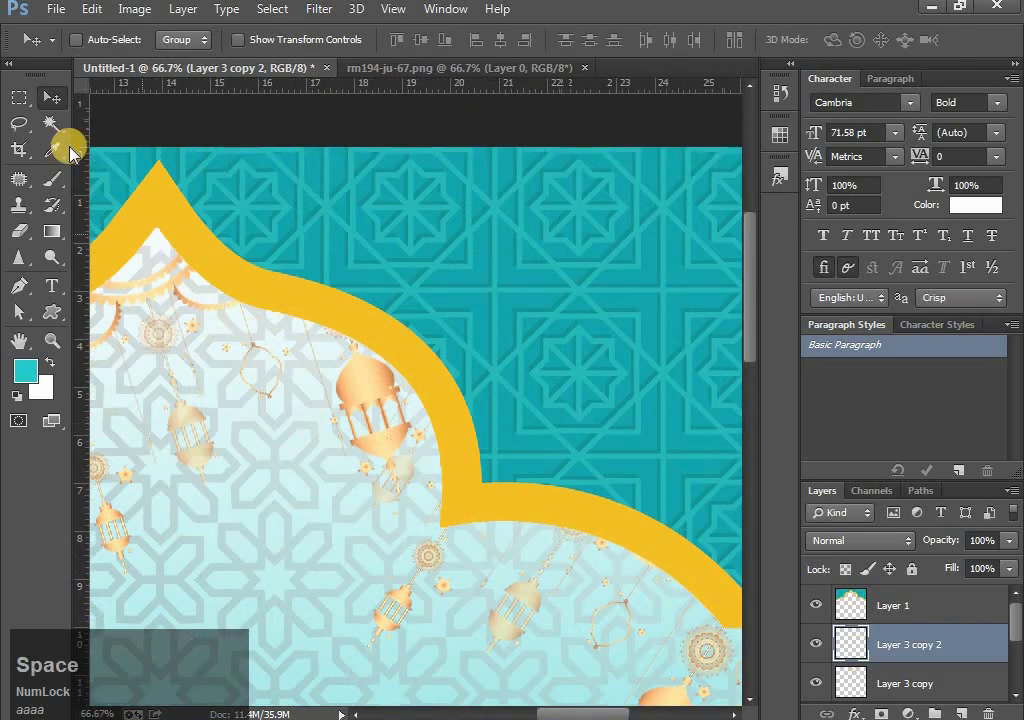
left_click(18, 122)
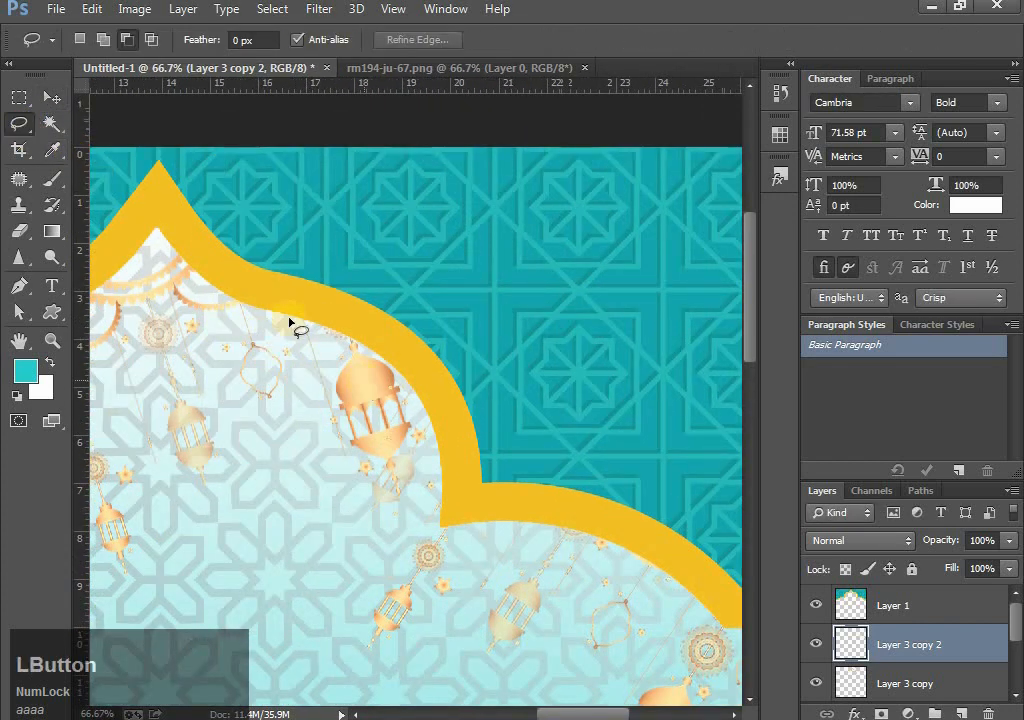
left_click(49, 98)
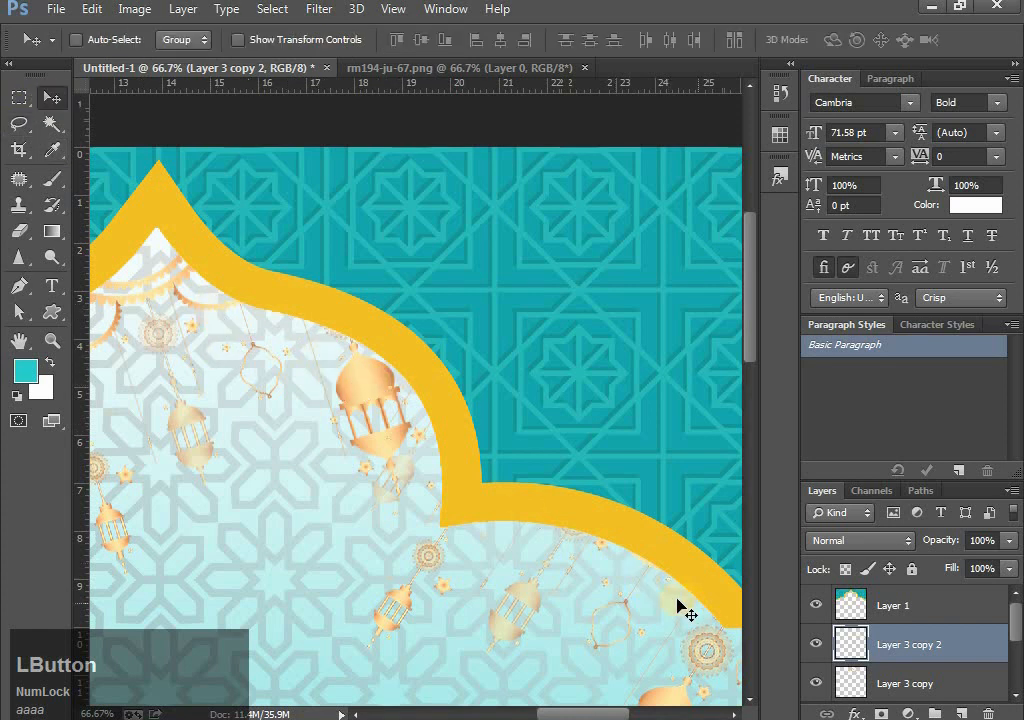
left_click(819, 646)
left_click(819, 646)
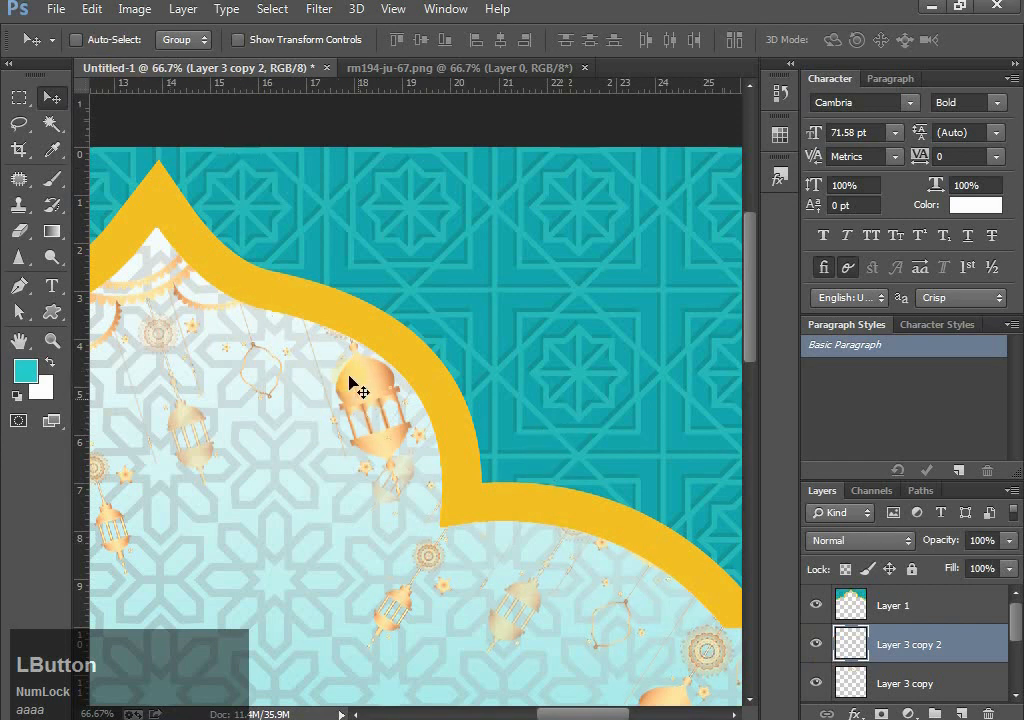
left_click(814, 682)
left_click(814, 682)
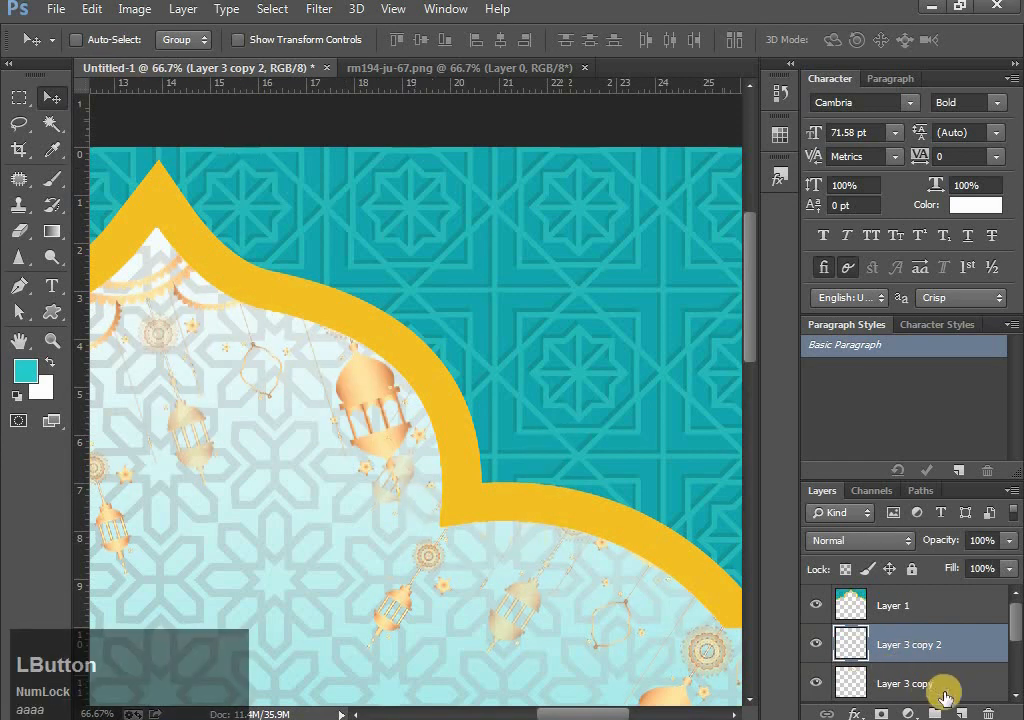
left_click(922, 688)
Lasso the large lantern on Layer 3 copy, rotate it by about 45.8° beside the dome's right edge, and deselect
left_click(20, 124)
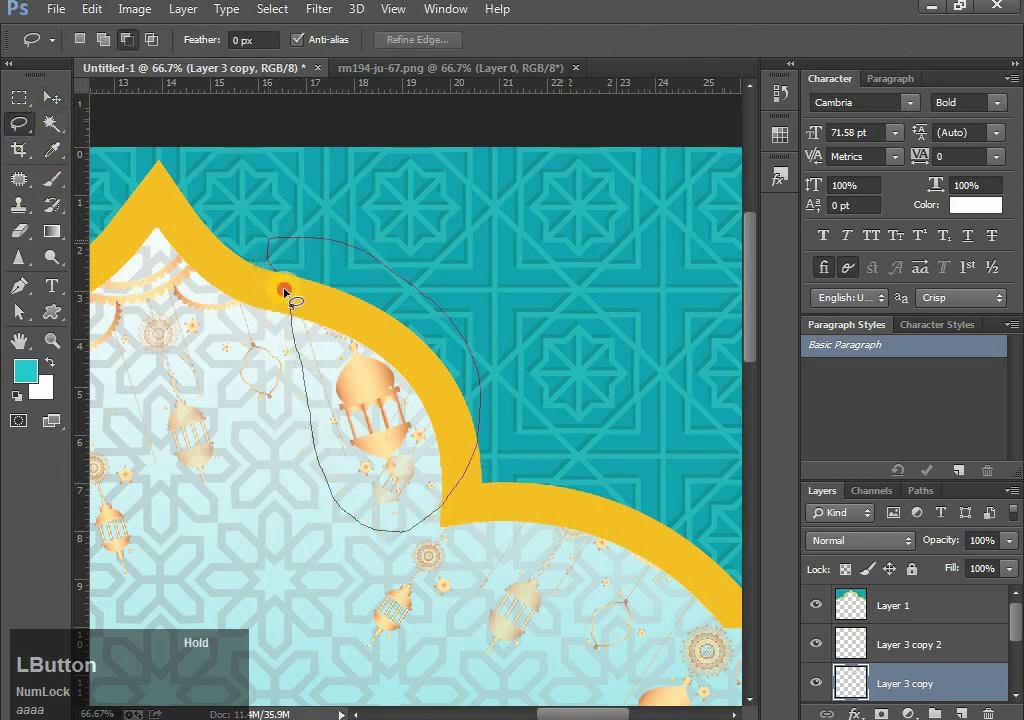
left_click_drag(287, 293, 289, 297)
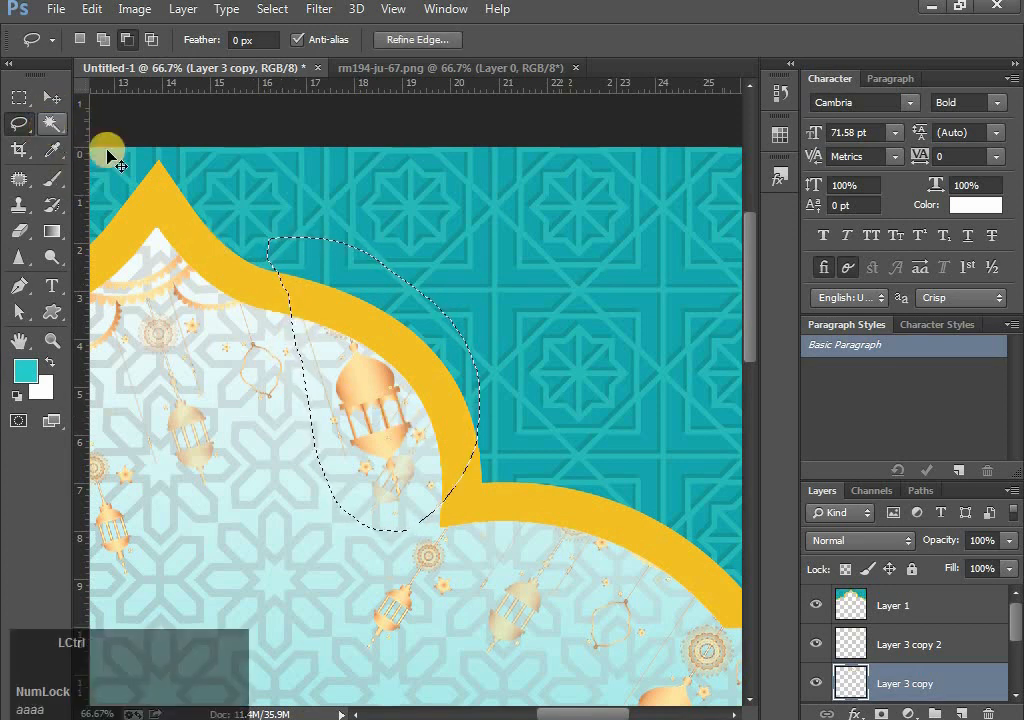
key("ctrl+t")
left_click_drag(498, 226, 500, 366)
left_click_drag(475, 297, 480, 293)
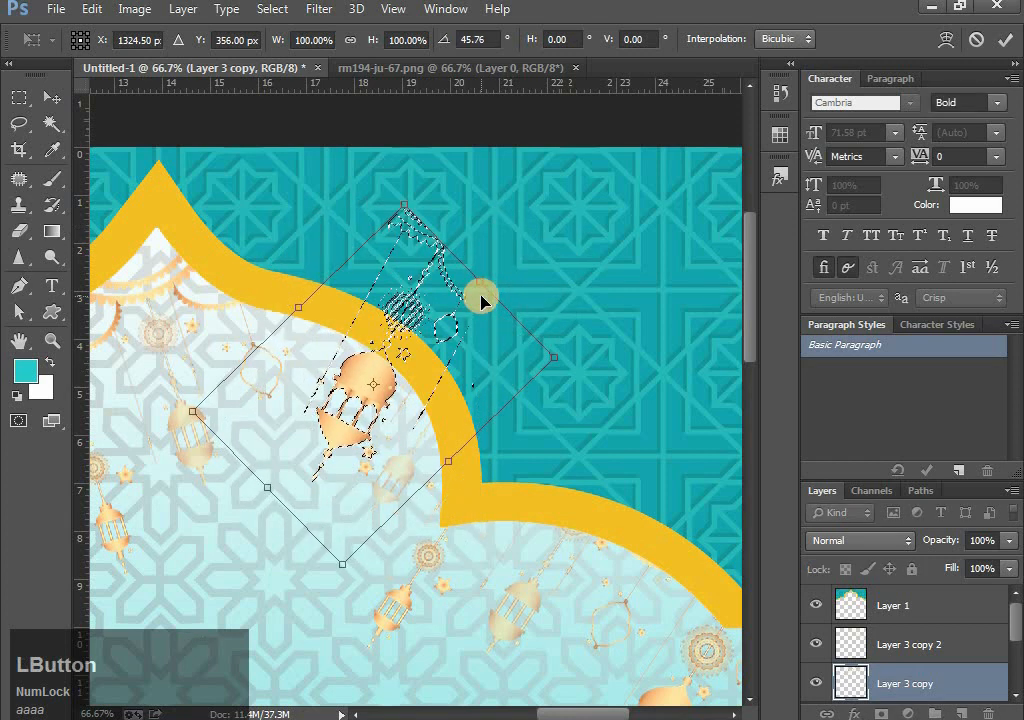
key("Return")
key("ctrl+d")
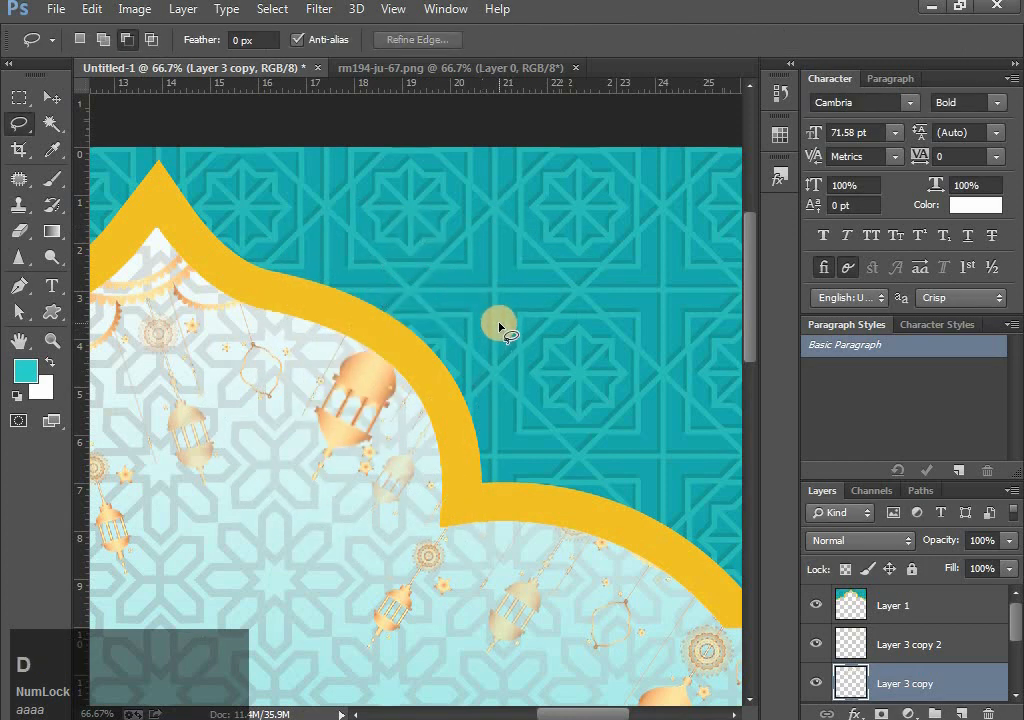
Turn on Auto-Select and shift the lantern garland under the arch's right slope slightly down and to the left
mouse_move(369, 379)
left_mouse_down()
mouse_move(348, 362)
mouse_move(353, 369)
left_mouse_up()
left_click_drag(441, 439, 419, 350)
left_click_drag(417, 410, 427, 397)
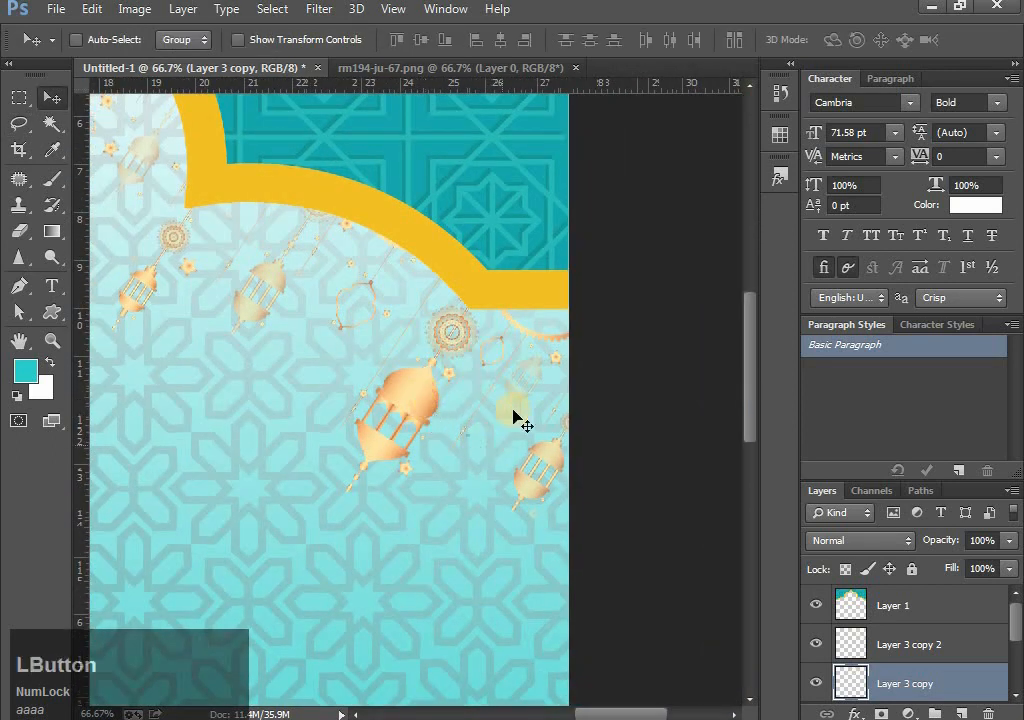
key("ctrl+z")
left_click(117, 41)
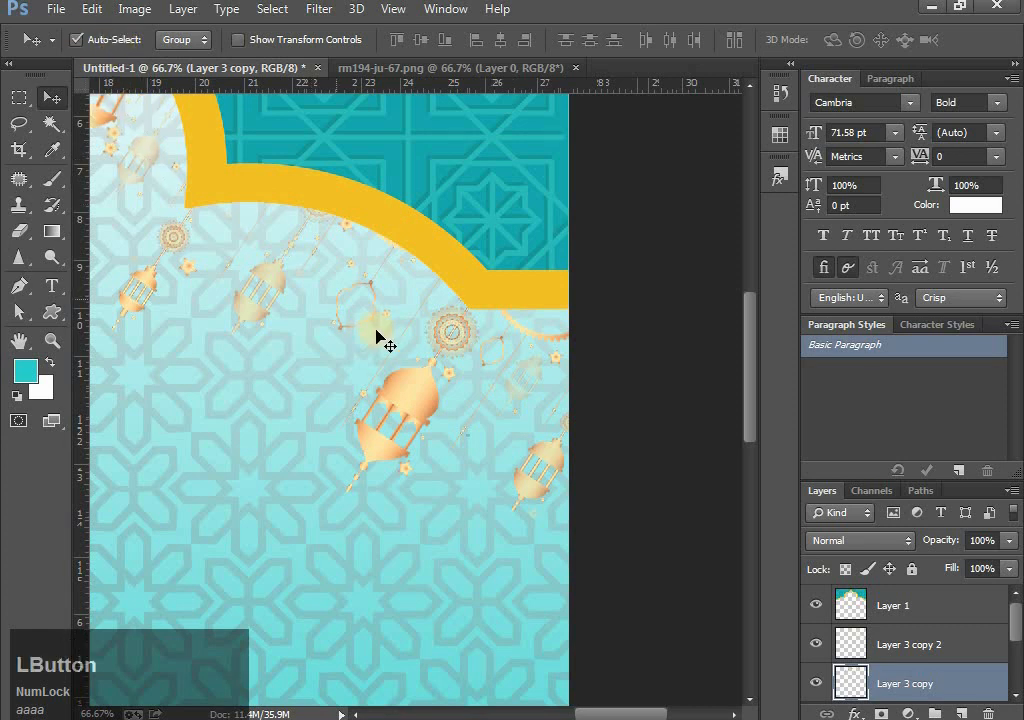
left_click_drag(406, 392, 384, 390)
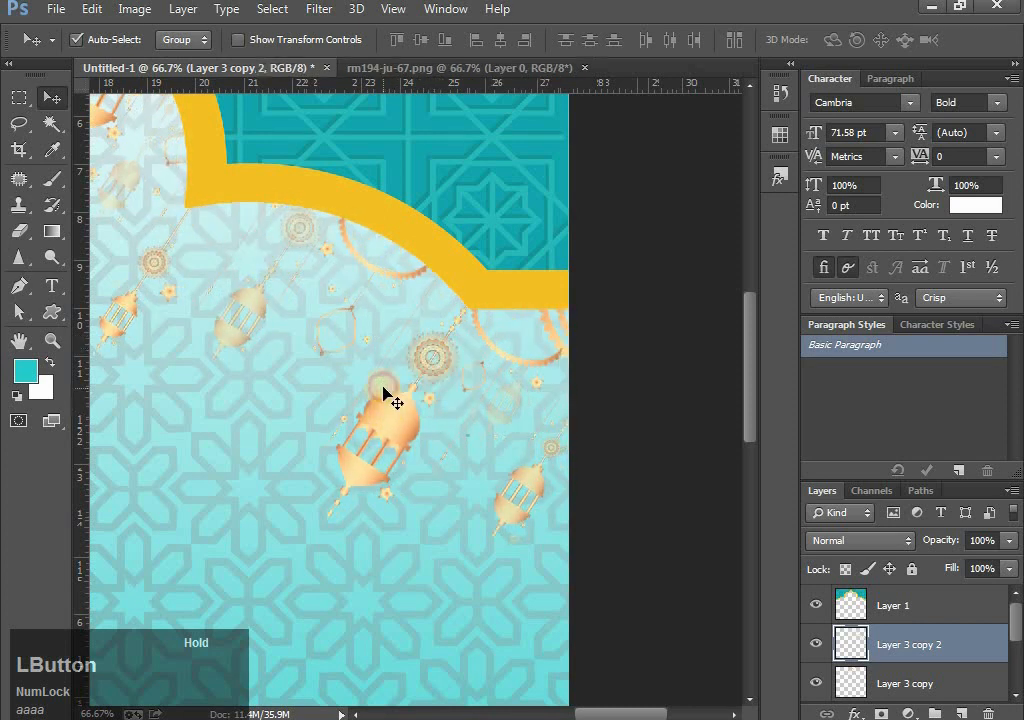
key("ctrl+0")
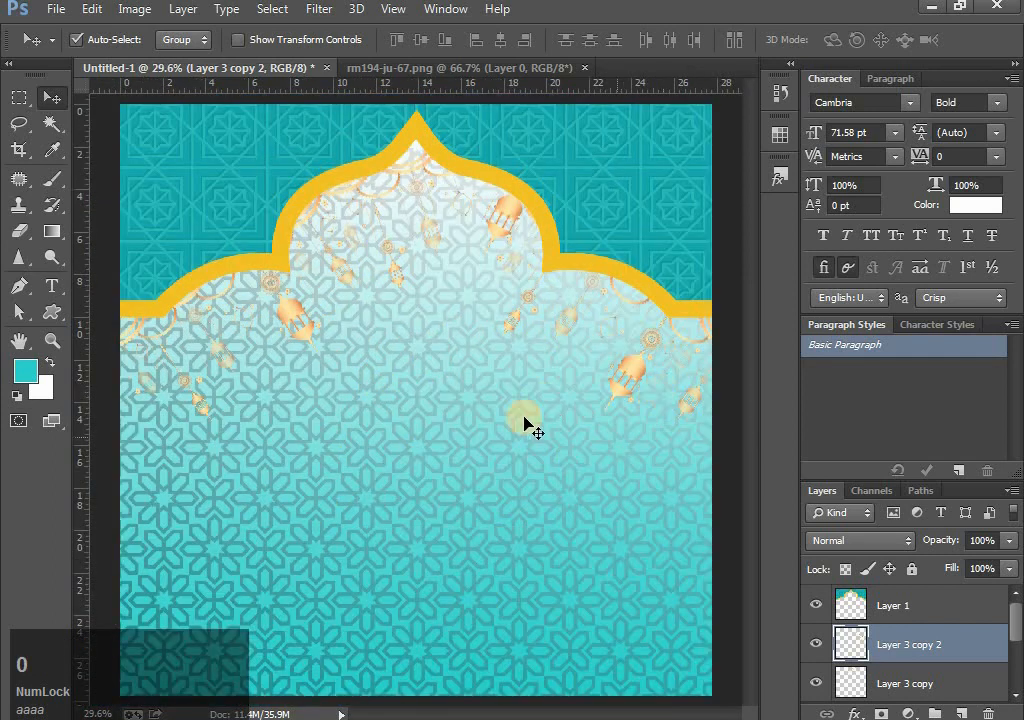
Merge Layer 3, Layer 3 copy and Layer 3 copy 2 into a single lantern layer
scroll(893, 636, "down", 1)
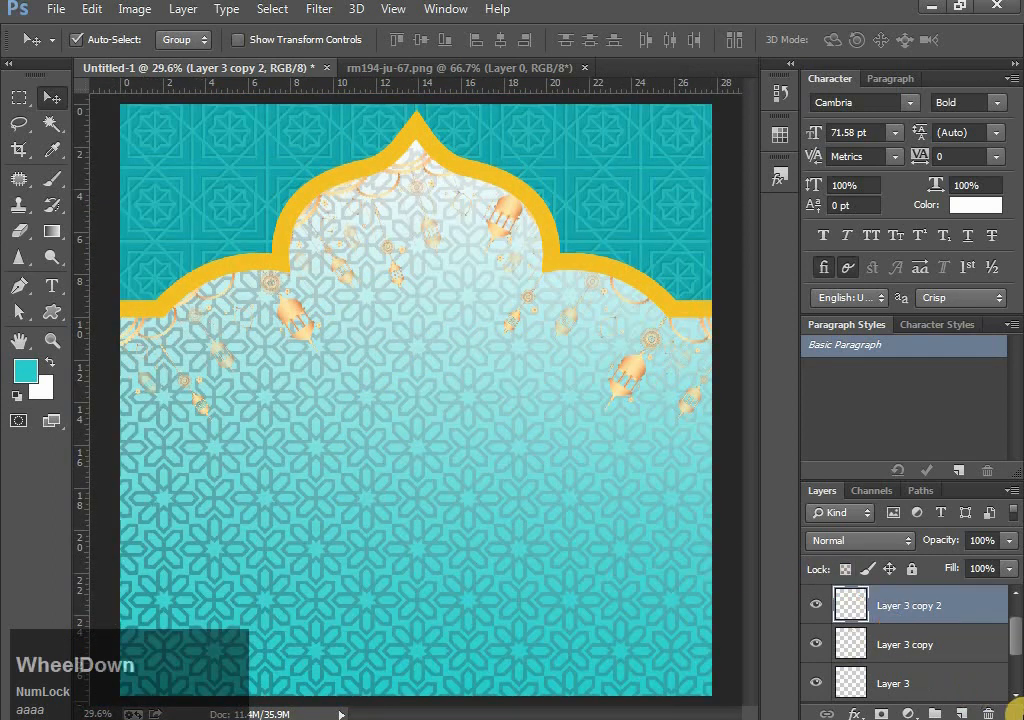
left_click(1015, 703)
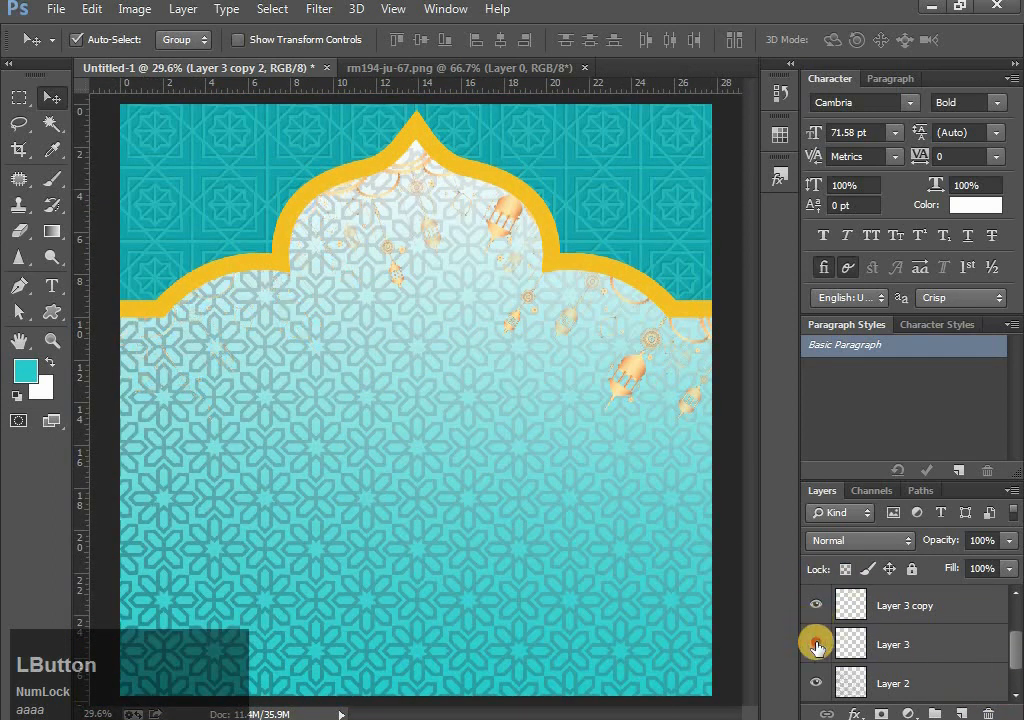
left_click(907, 650, "shift")
key("ctrl+e")
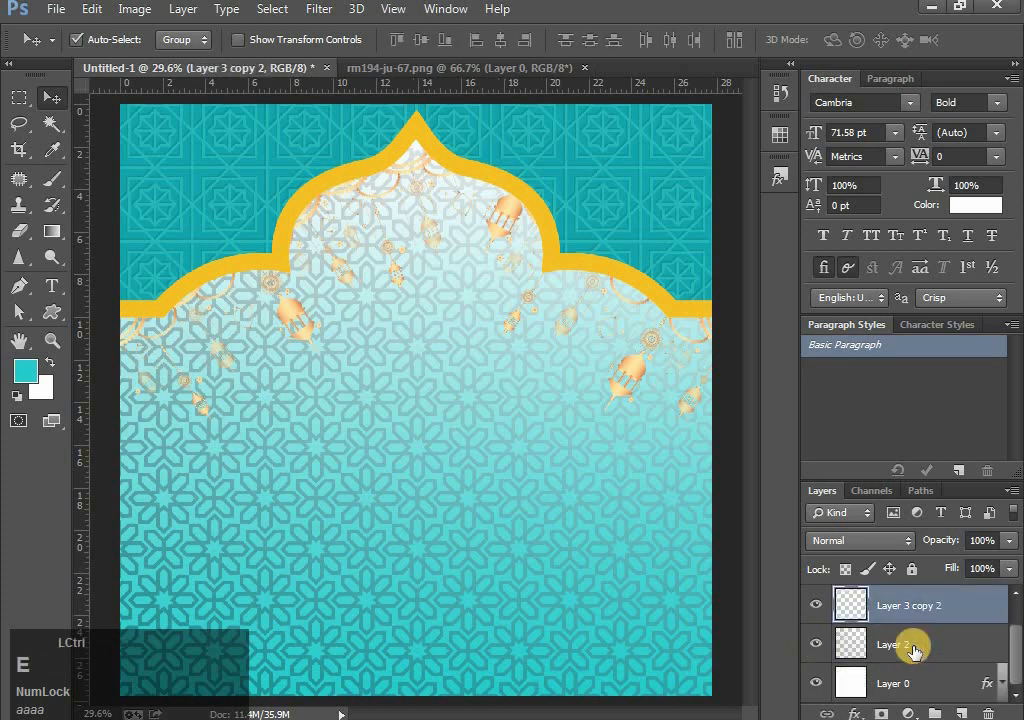
Toggle the visibility of the merged lantern, arch and pattern layers to examine what each one contains
left_click(816, 602)
left_click(816, 602)
scroll(817, 599, "up", 1)
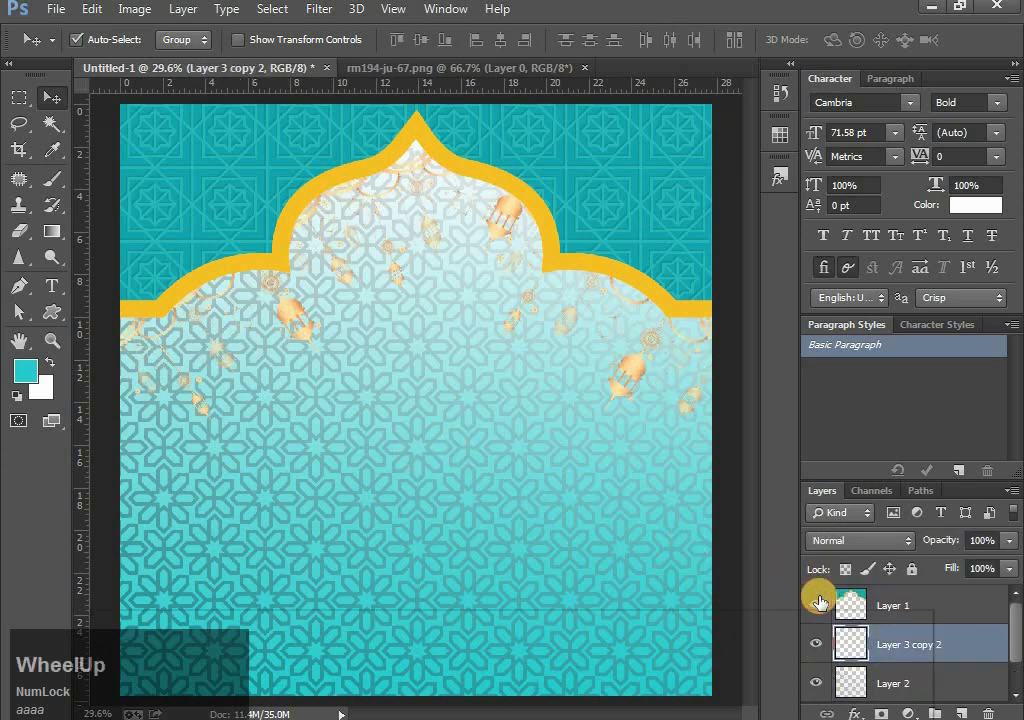
left_click(816, 605)
left_click(816, 605)
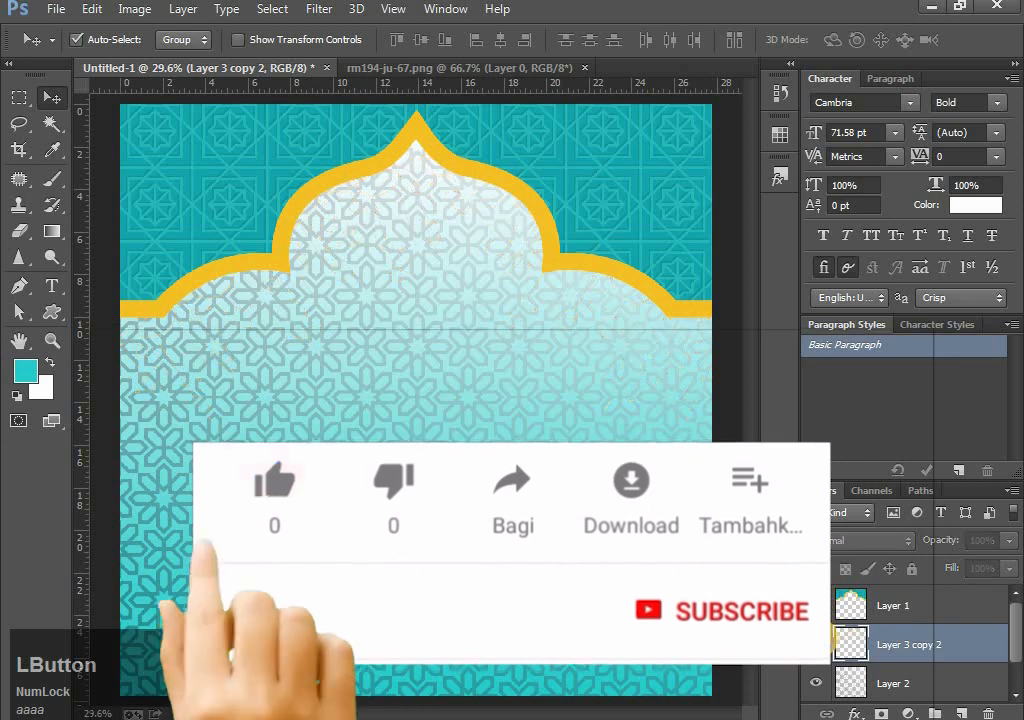
left_click(816, 684)
left_click(816, 684)
scroll(428, 472, "down", 1)
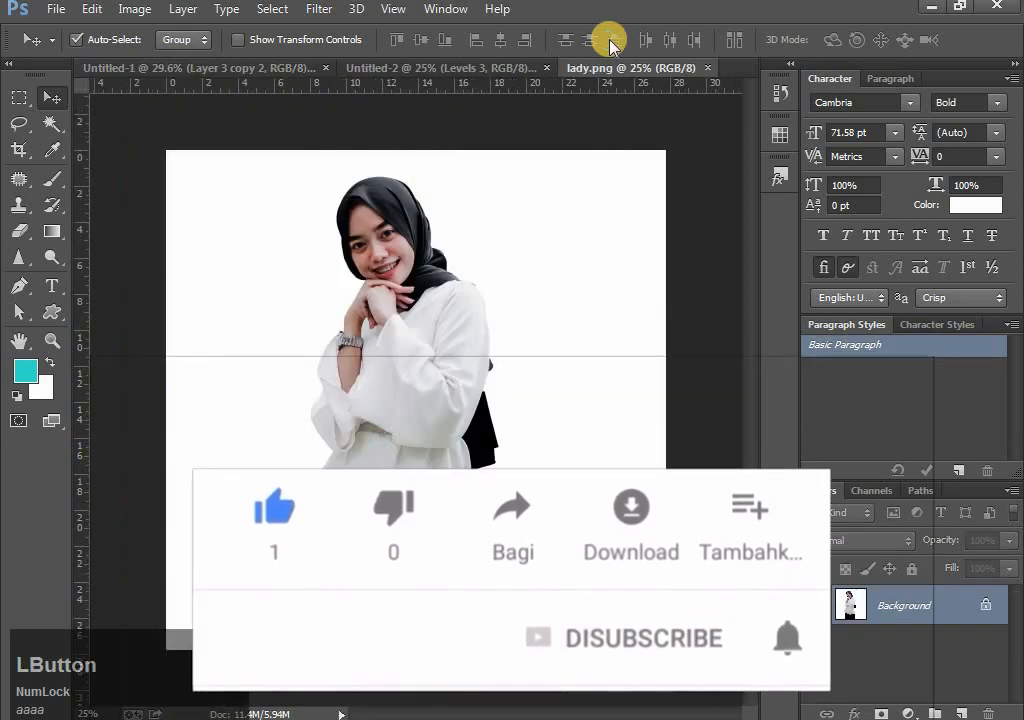
Bring the edited portrait from Untitled-2 into Untitled-1 and place it against the canvas's right edge
left_click(265, 70)
left_click_drag(458, 97, 496, 437)
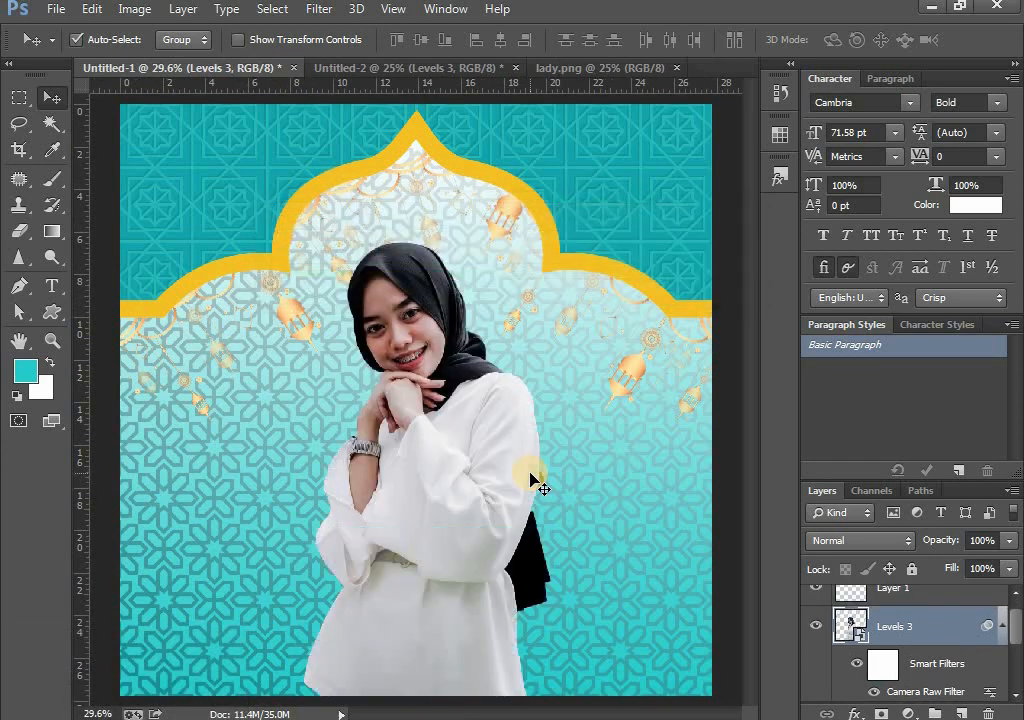
left_click_drag(464, 455, 621, 470)
Scale the portrait proportionally to about 33.2% and position it in the canvas's lower-right area with the skirt reaching the bottom edge
key("ctrl+t")
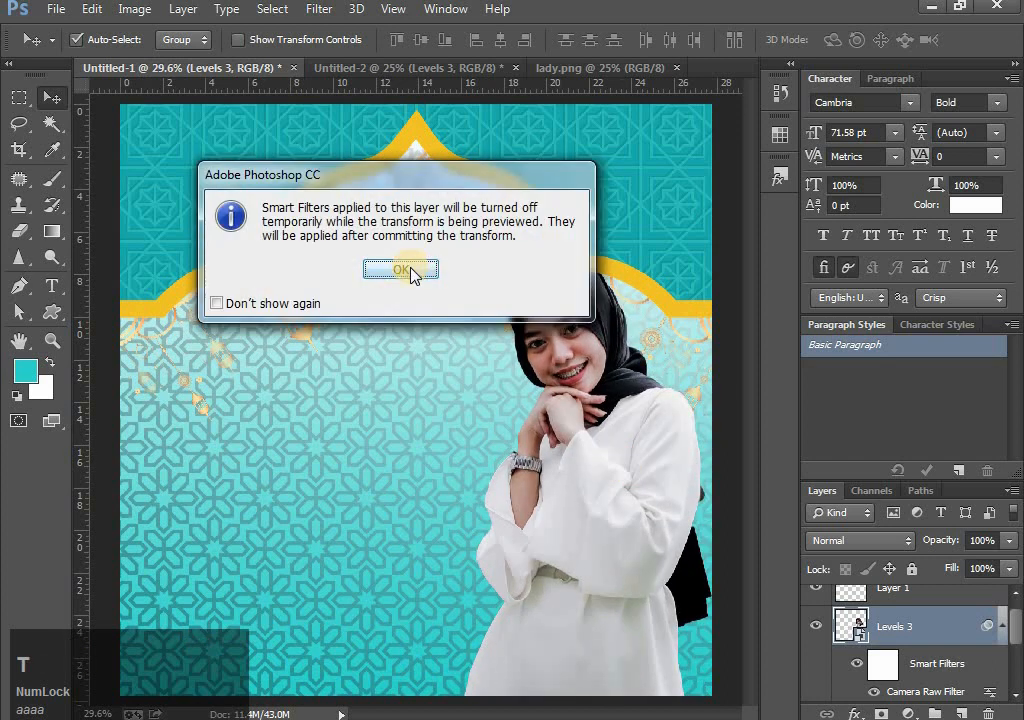
left_click(403, 269)
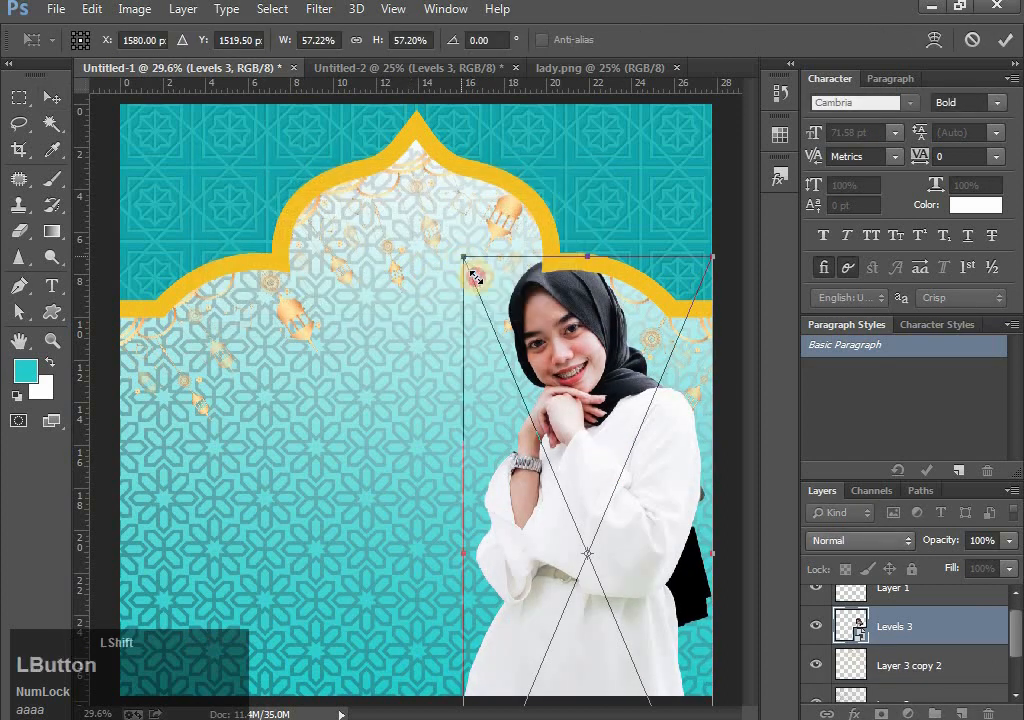
left_click_drag(476, 277, 517, 383)
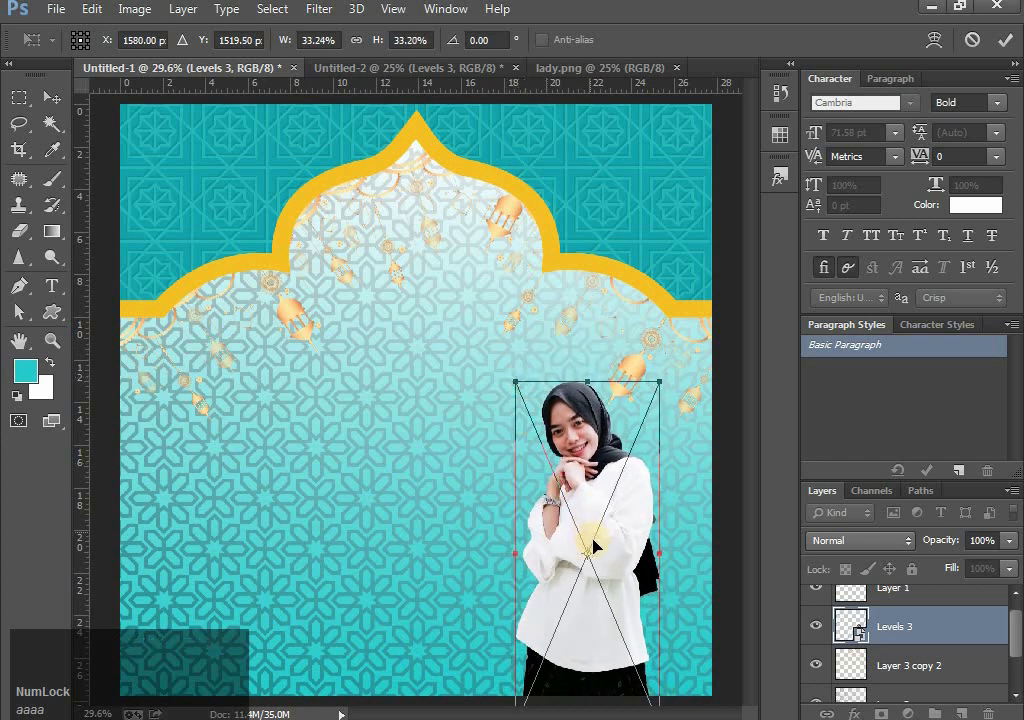
left_click_drag(594, 545, 612, 500)
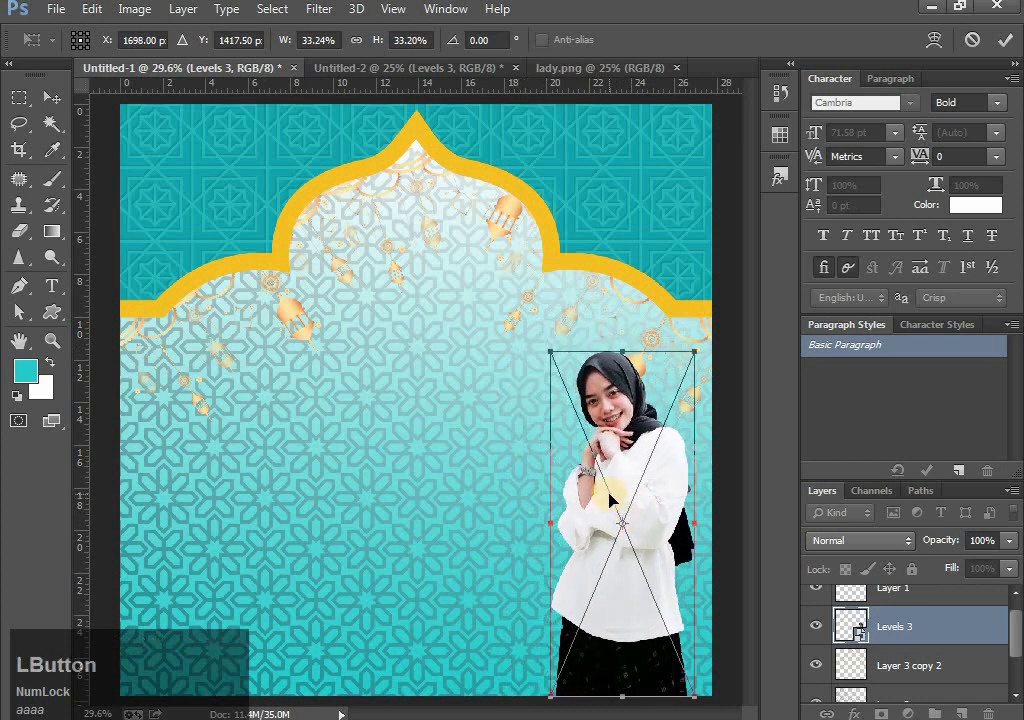
key("Return")
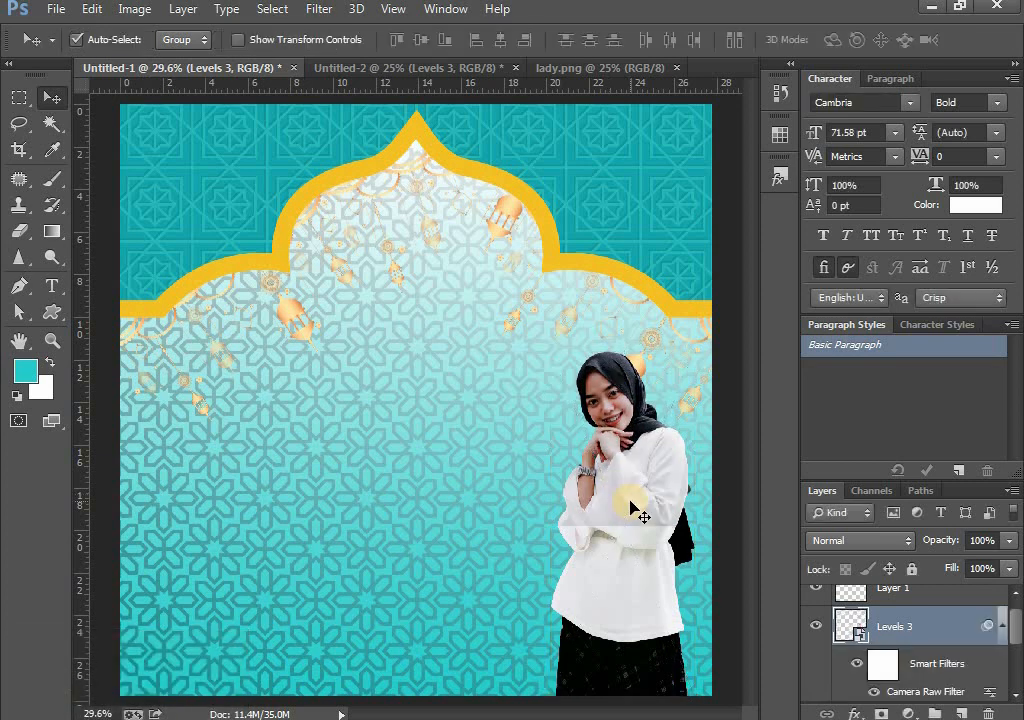
mouse_move(624, 501)
left_mouse_down()
mouse_move(582, 511)
mouse_move(627, 513)
left_mouse_up()
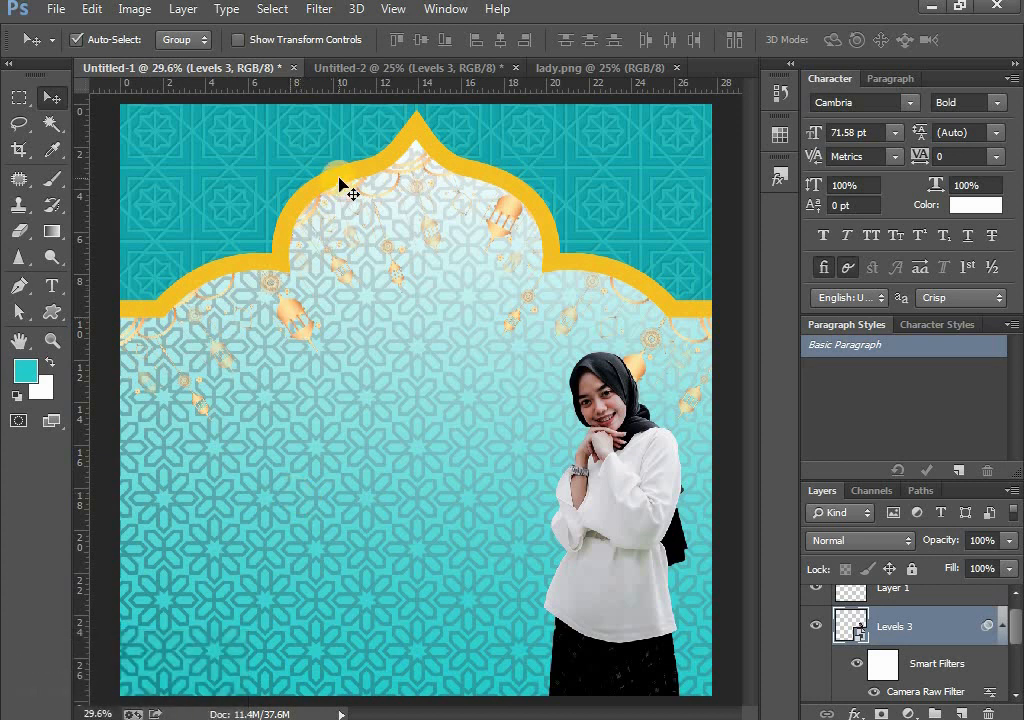
Close lady.png and the Untitled-2 document without saving changes
left_click(549, 72)
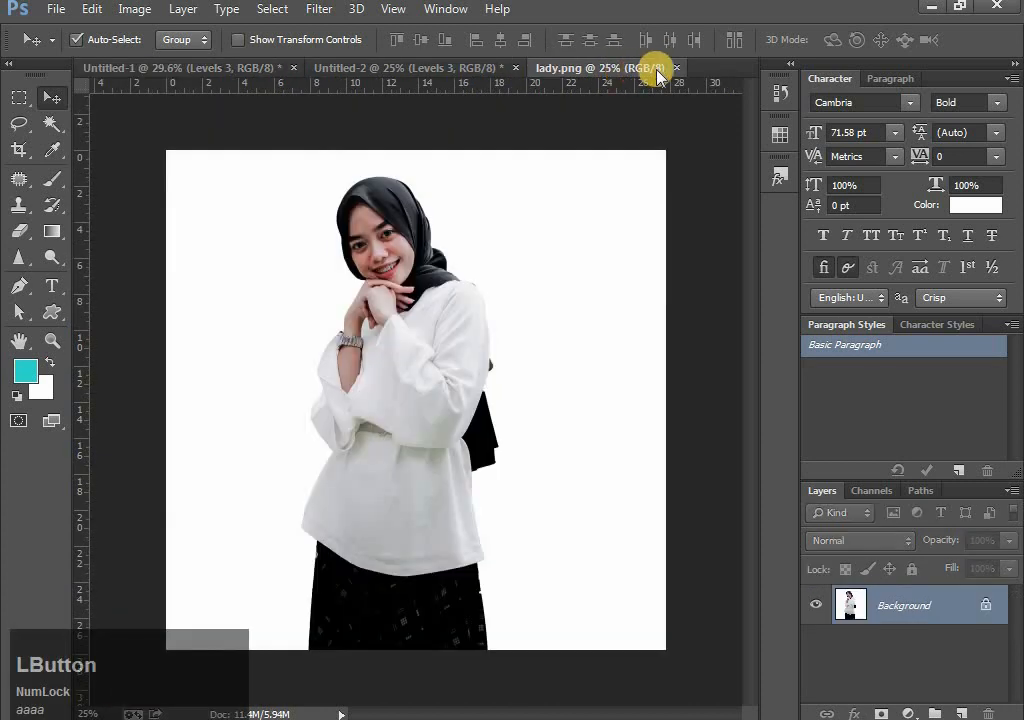
left_click(677, 68)
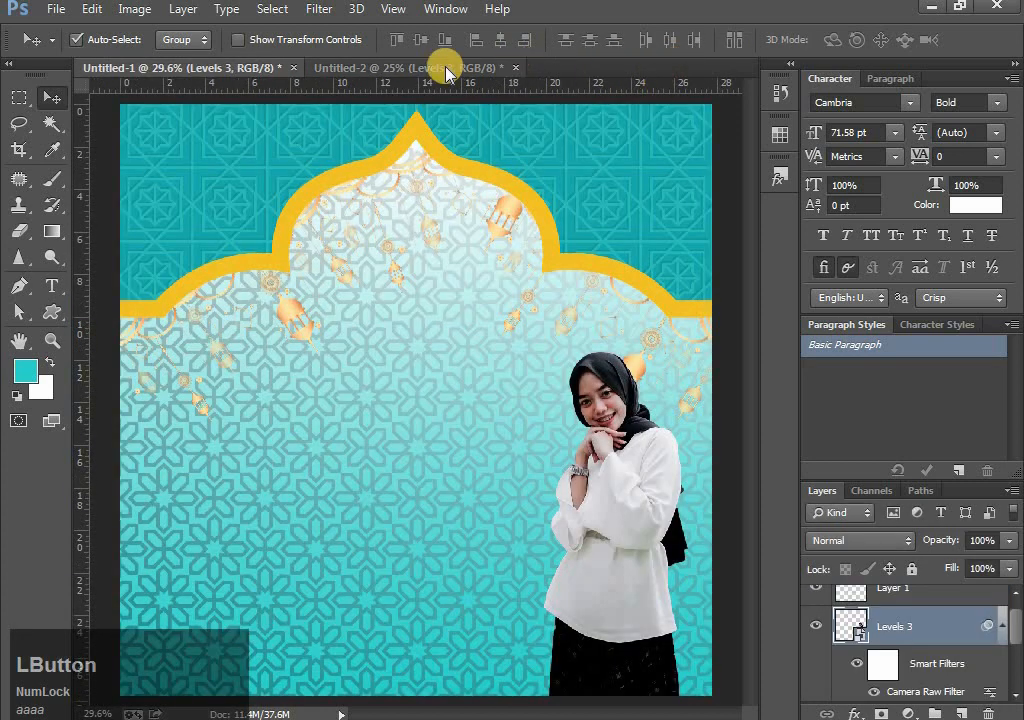
left_click(400, 67)
left_click(510, 68)
left_click(378, 259)
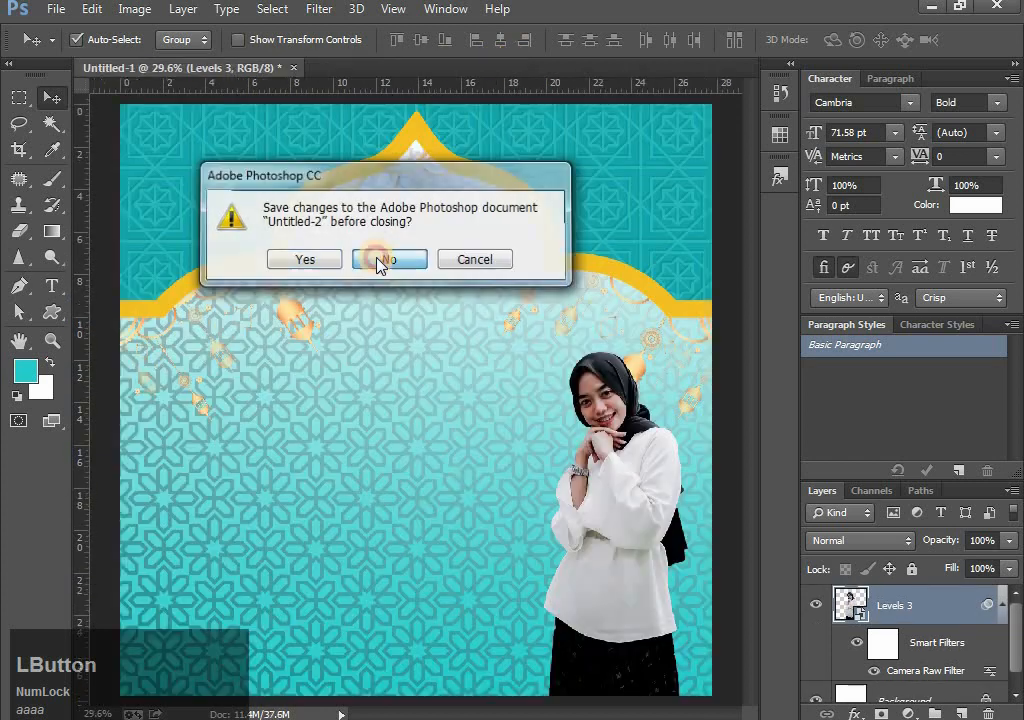
Open eid-mubarak-.png and copy its red calligraphy into Untitled-1, below the arch to the portrait's left
left_click(600, 437)
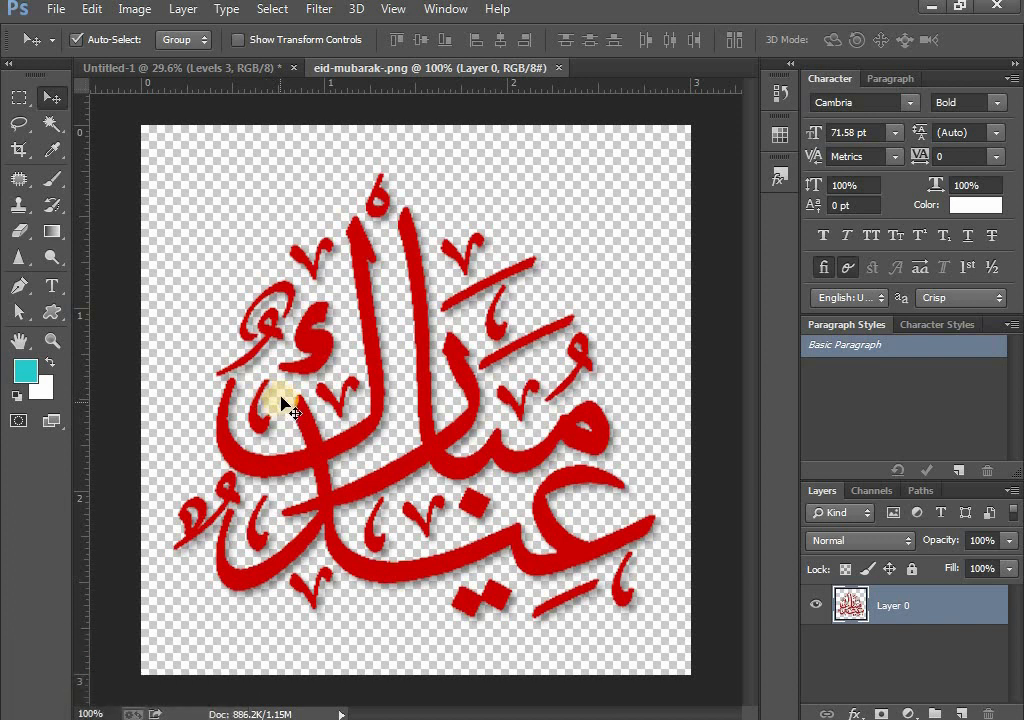
left_click(52, 97)
left_click_drag(373, 372, 346, 500)
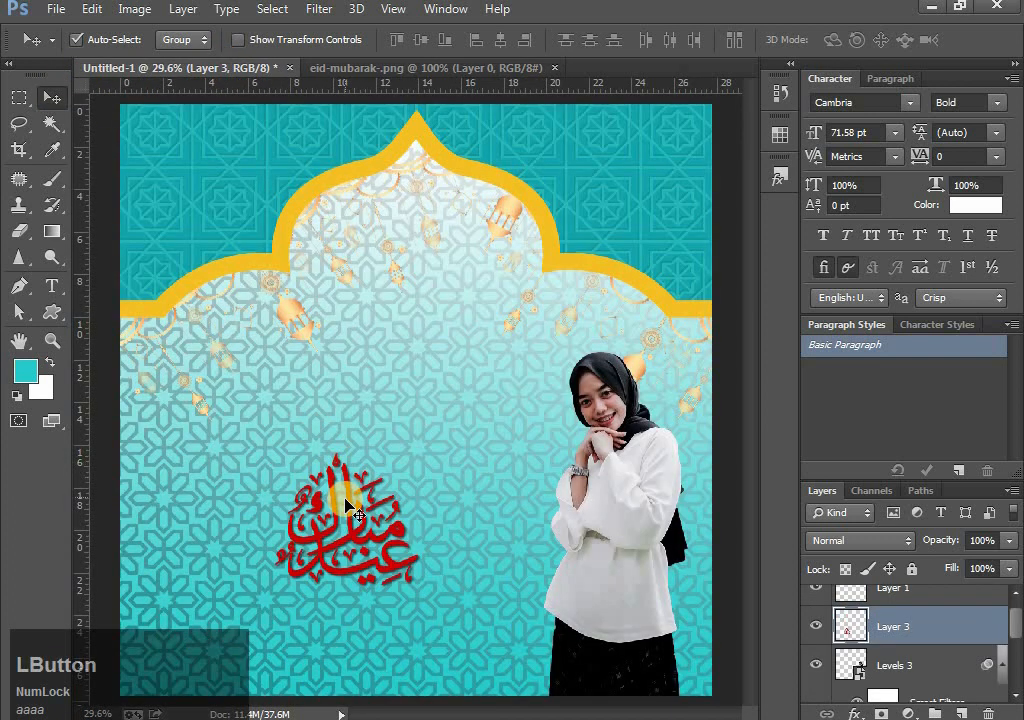
Scale the calligraphy proportionally to about 142.4%, tilt it slightly, and place it under the arch's left slope
key("ctrl+t")
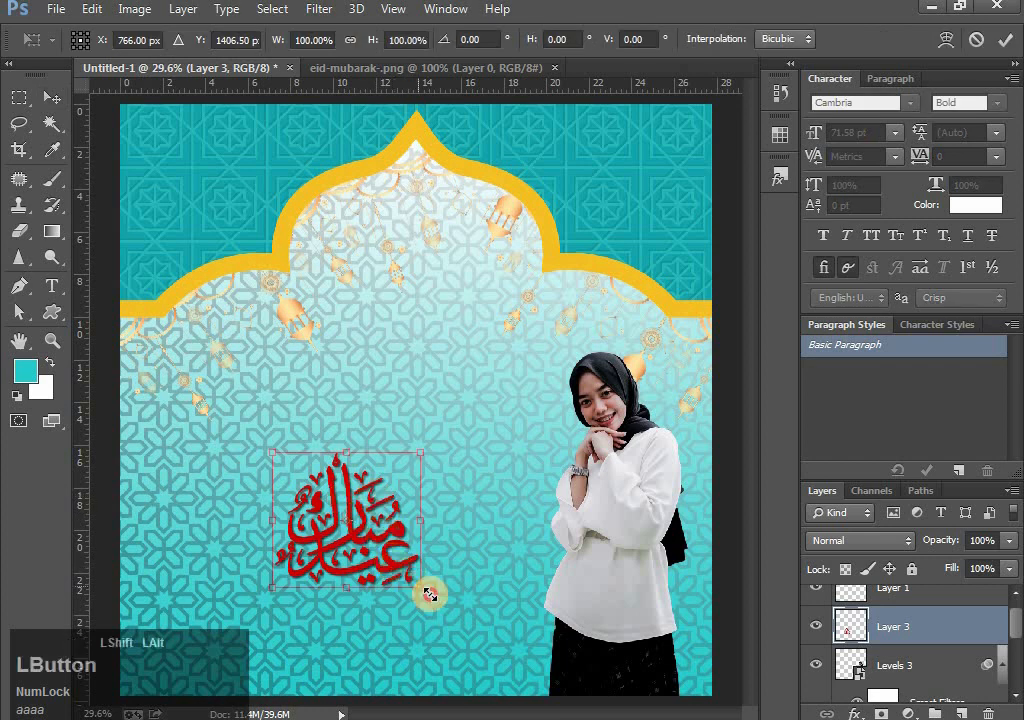
left_click_drag(424, 589, 455, 617)
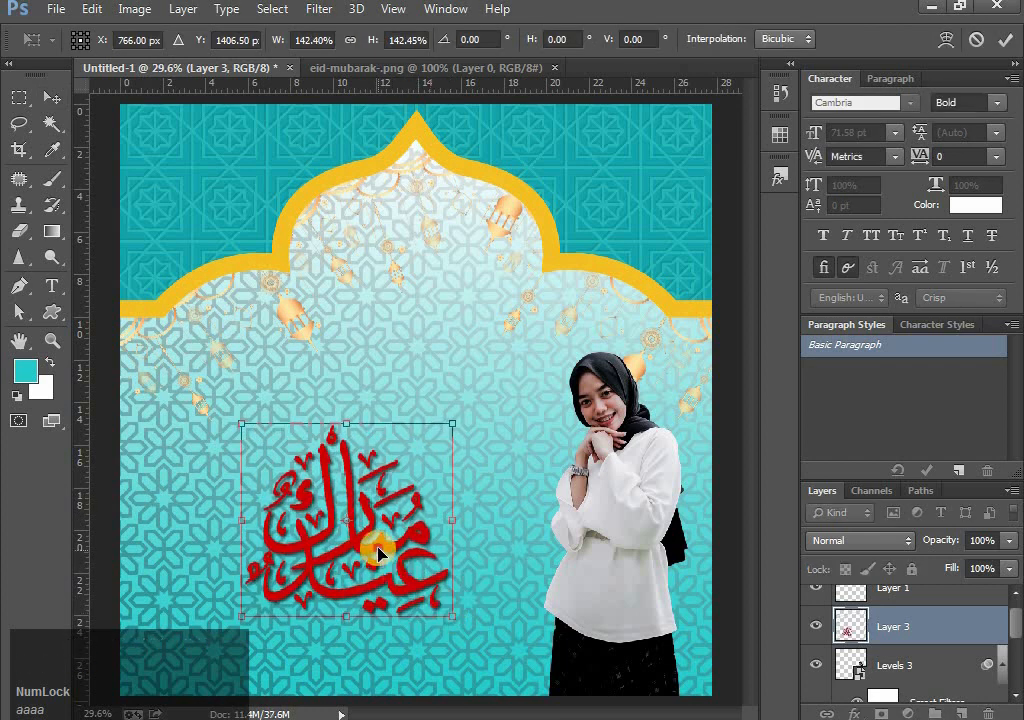
left_click_drag(373, 551, 281, 477)
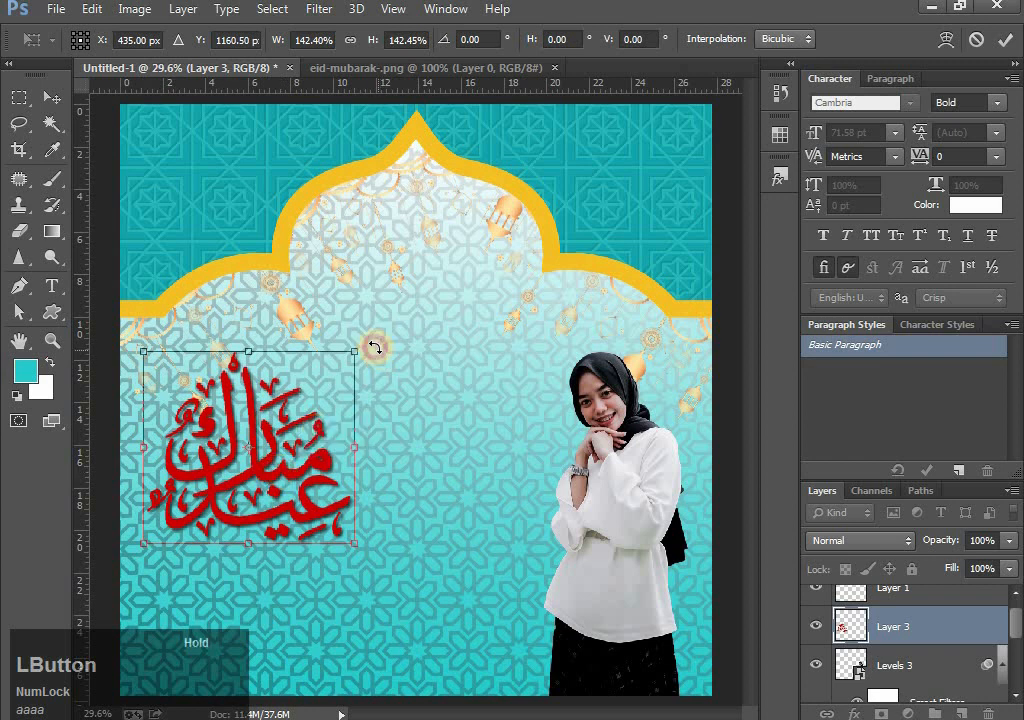
left_click_drag(375, 347, 377, 347)
key("Return")
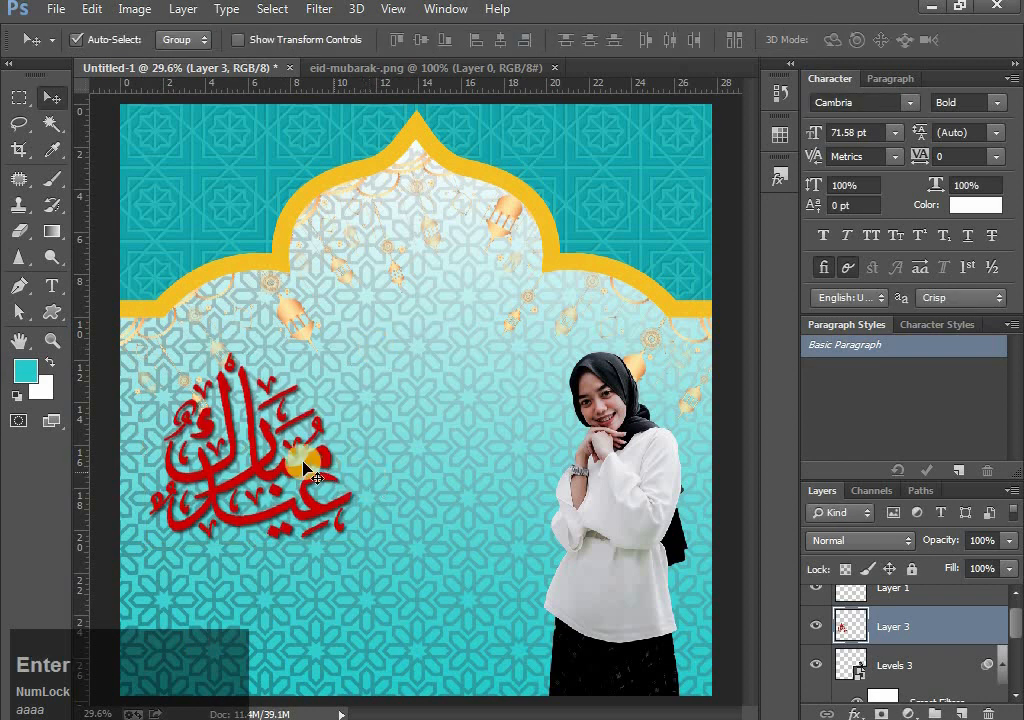
left_click_drag(270, 470, 265, 453)
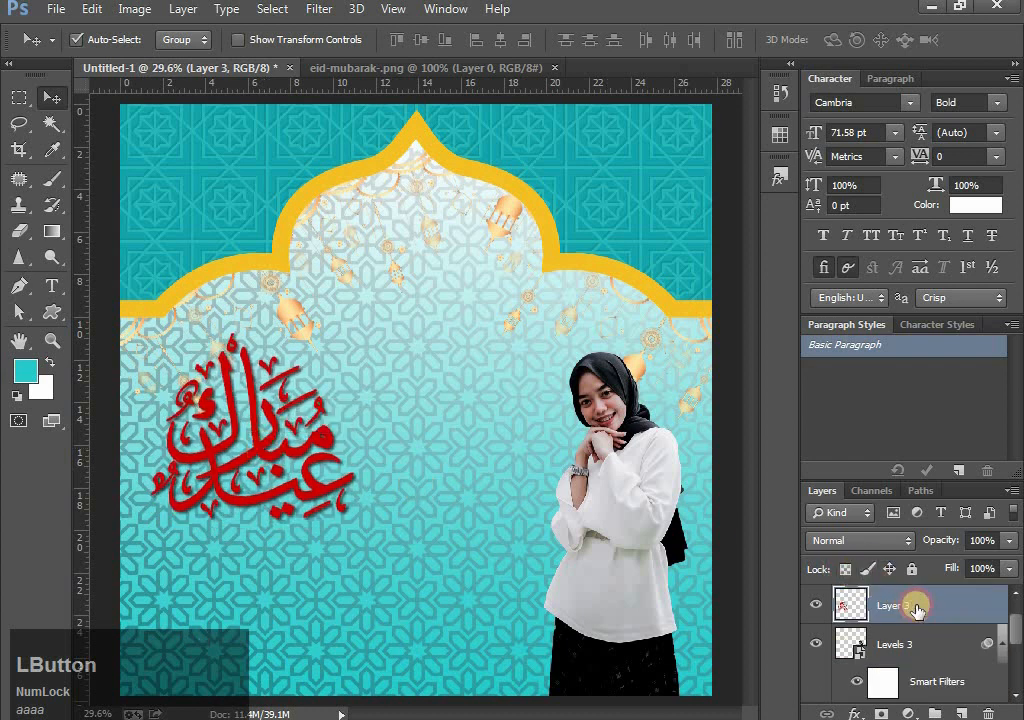
Add a Hue/Saturation adjustment layer with Colorize above the calligraphy and clip it to Layer 3
left_click(906, 713)
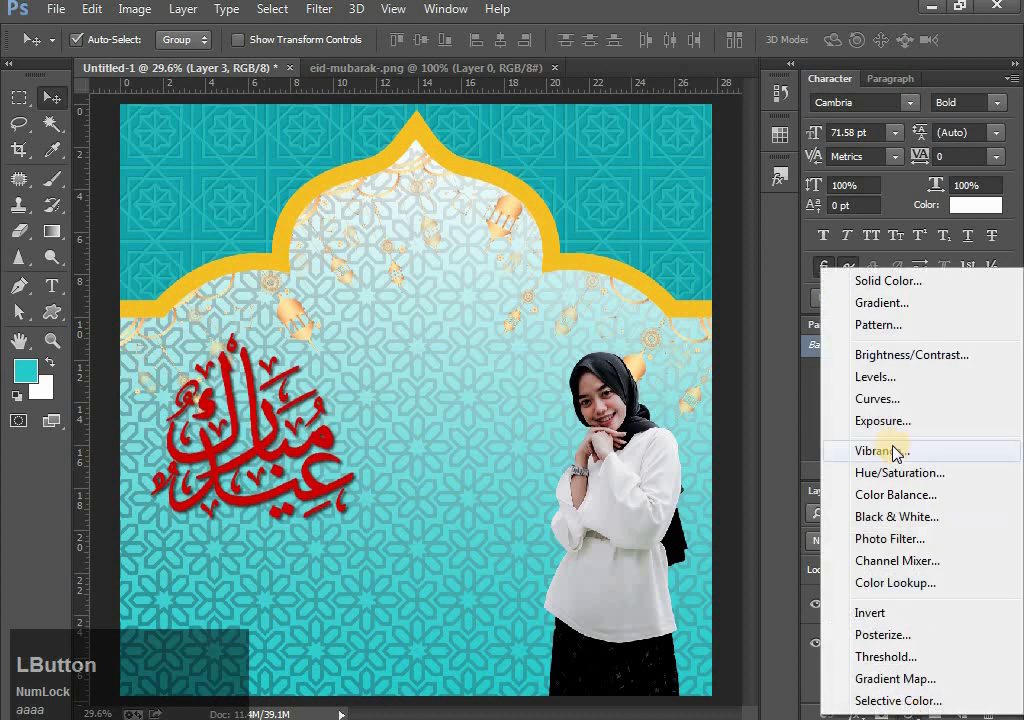
left_click(890, 473)
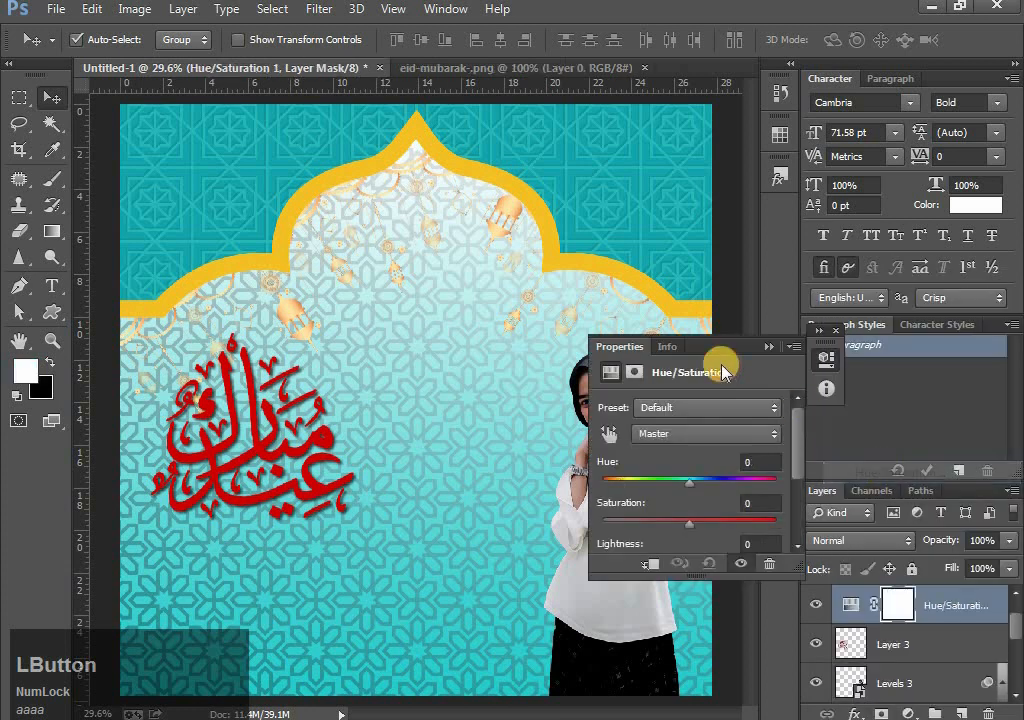
left_click_drag(716, 578, 704, 652)
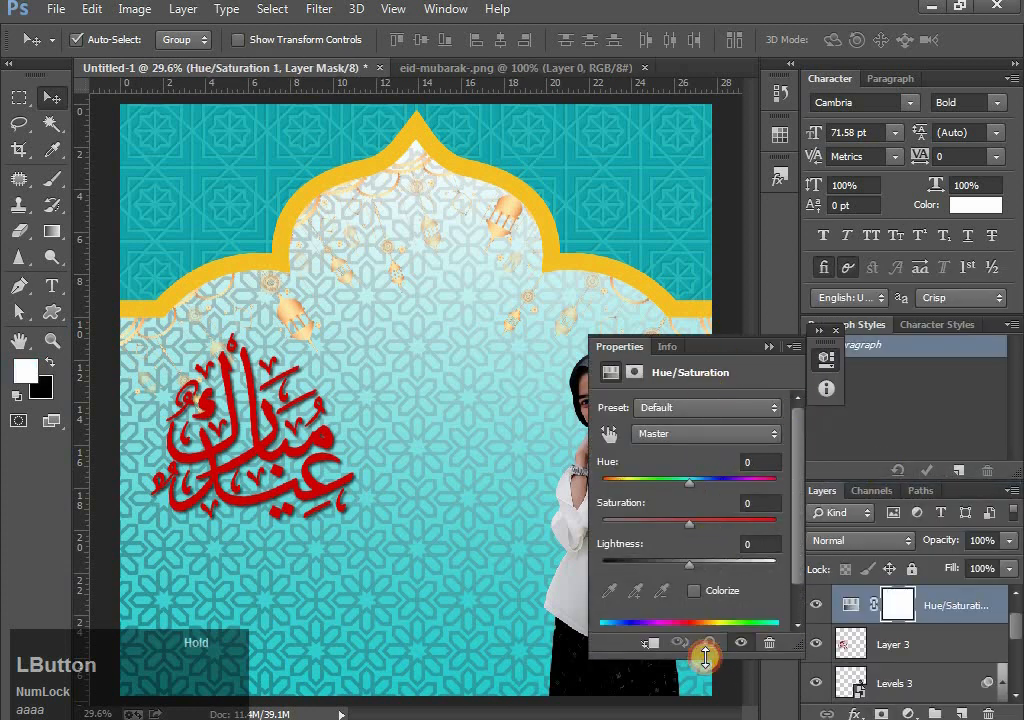
left_click(694, 590)
left_click(689, 490)
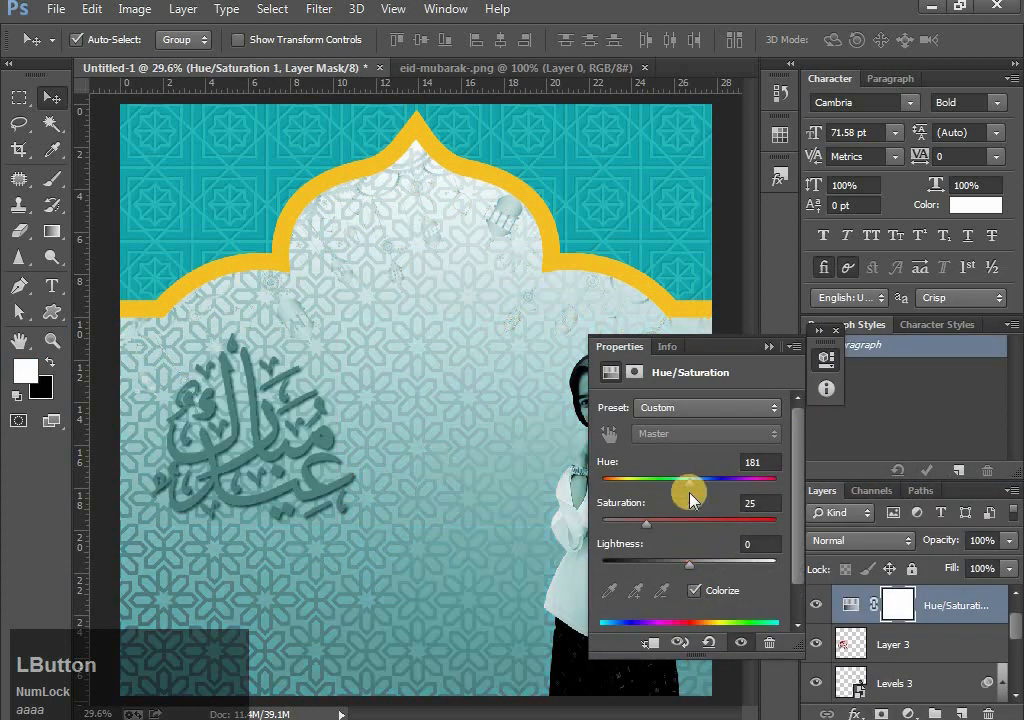
left_click(645, 645)
Recolour the calligraphy gold with Hue 46, Saturation 83 and Lightness +18, then collapse the adjustment settings
left_click_drag(678, 487, 746, 540)
mouse_move(690, 565)
left_mouse_down()
mouse_move(720, 560)
mouse_move(706, 568)
left_mouse_up()
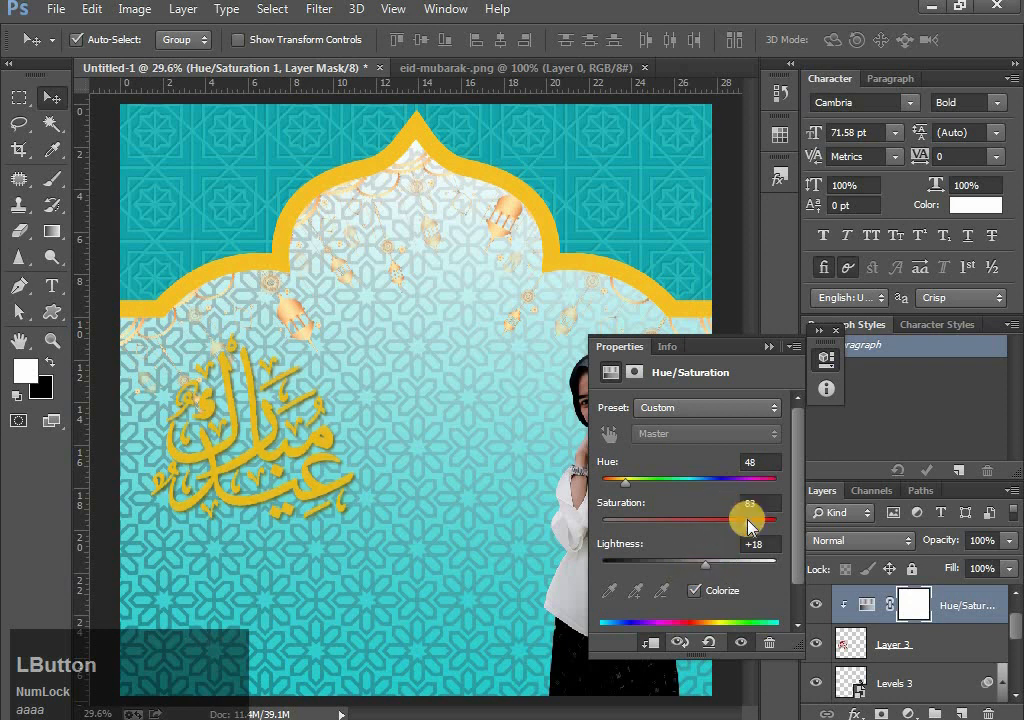
left_click_drag(631, 485, 623, 481)
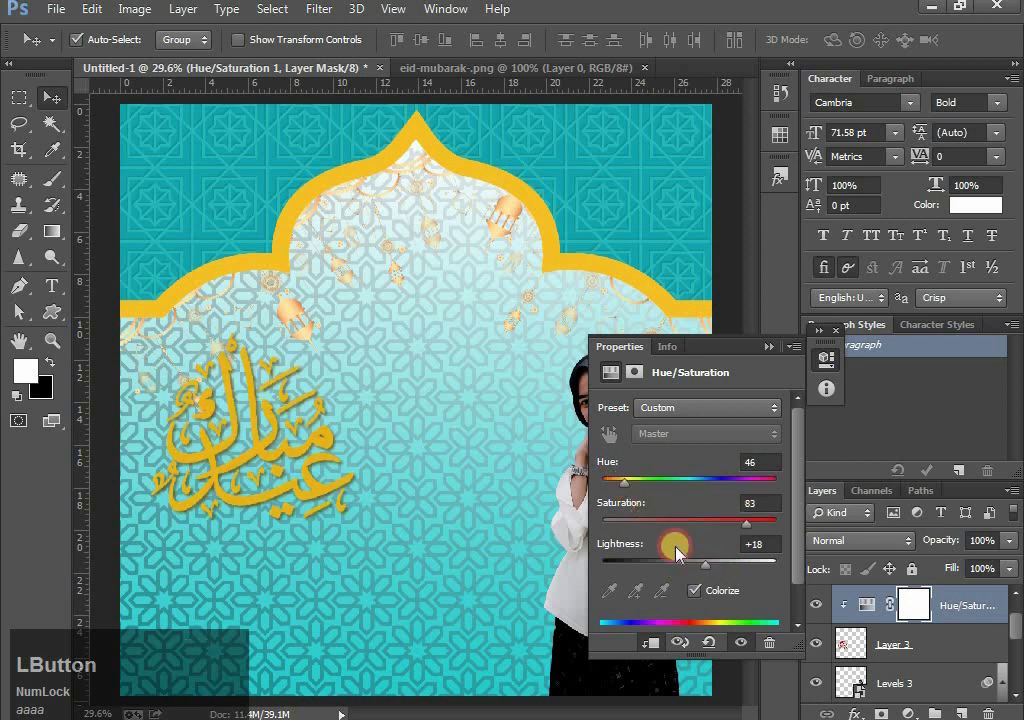
left_click(762, 350)
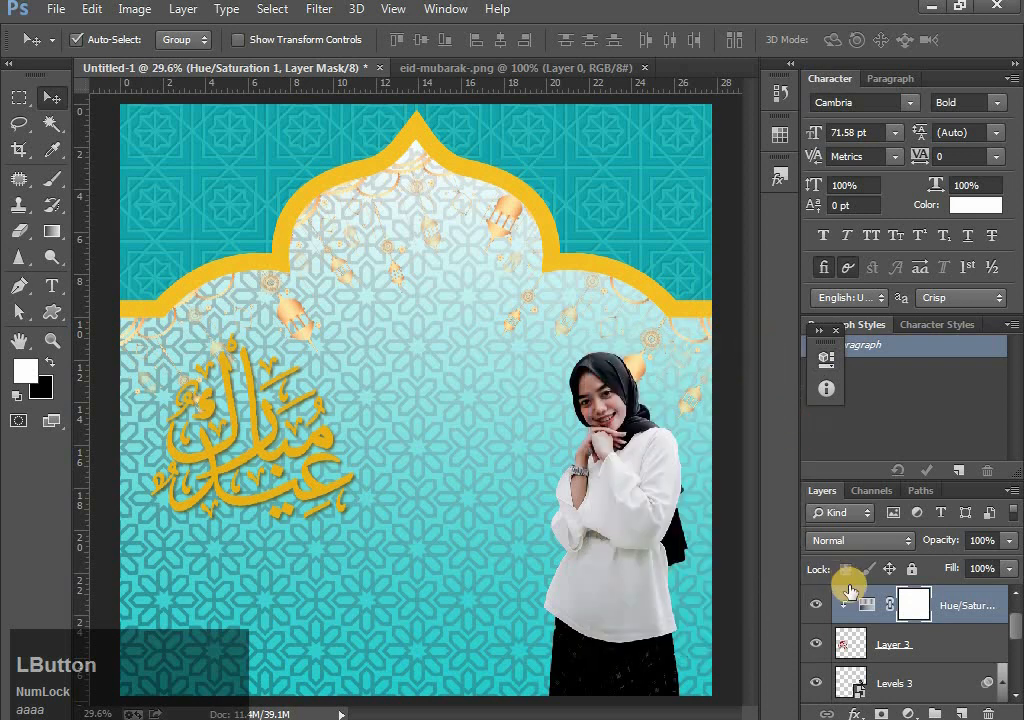
Merge the Hue/Saturation adjustment with the calligraphy on Layer 3 and shift the calligraphy slightly upward
left_click(946, 645, "shift")
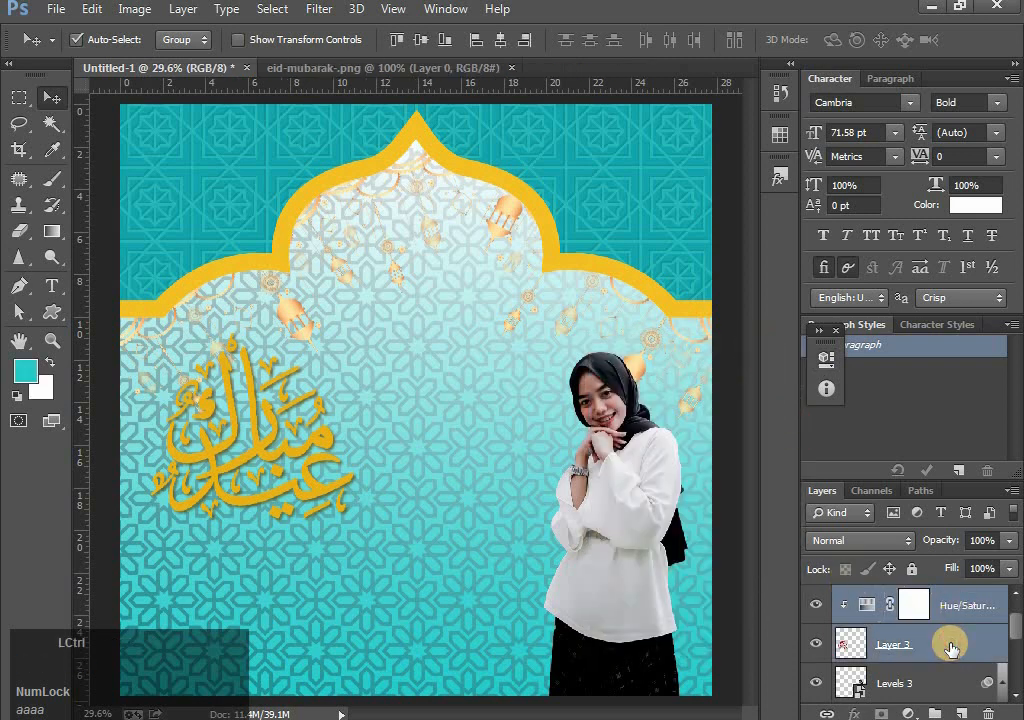
key("ctrl+e")
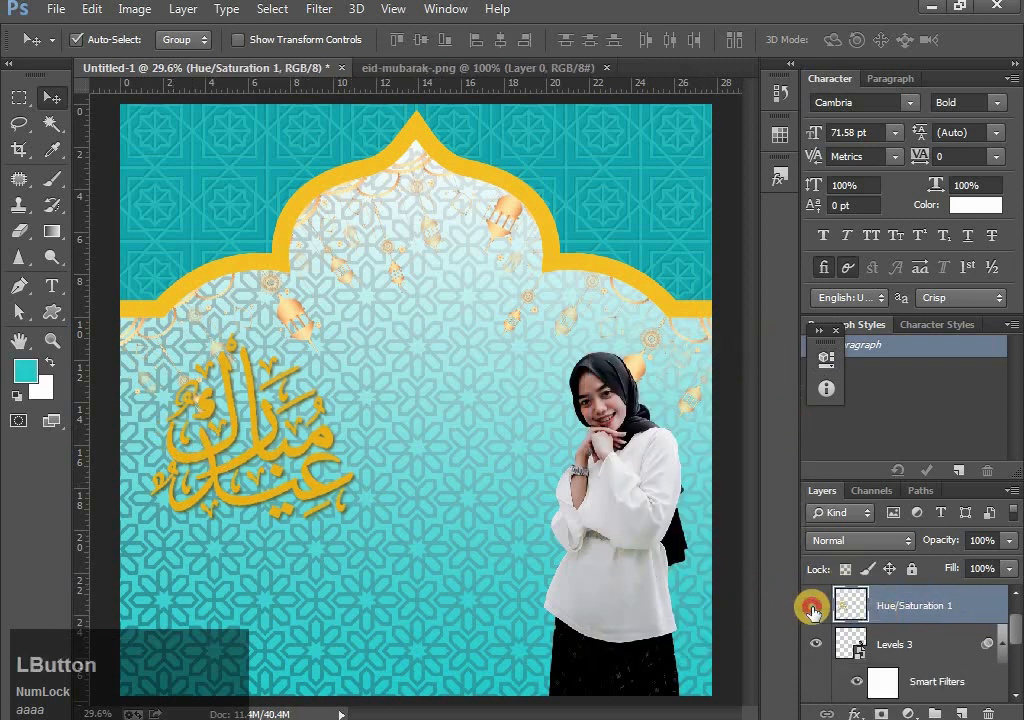
left_click_drag(268, 452, 268, 439)
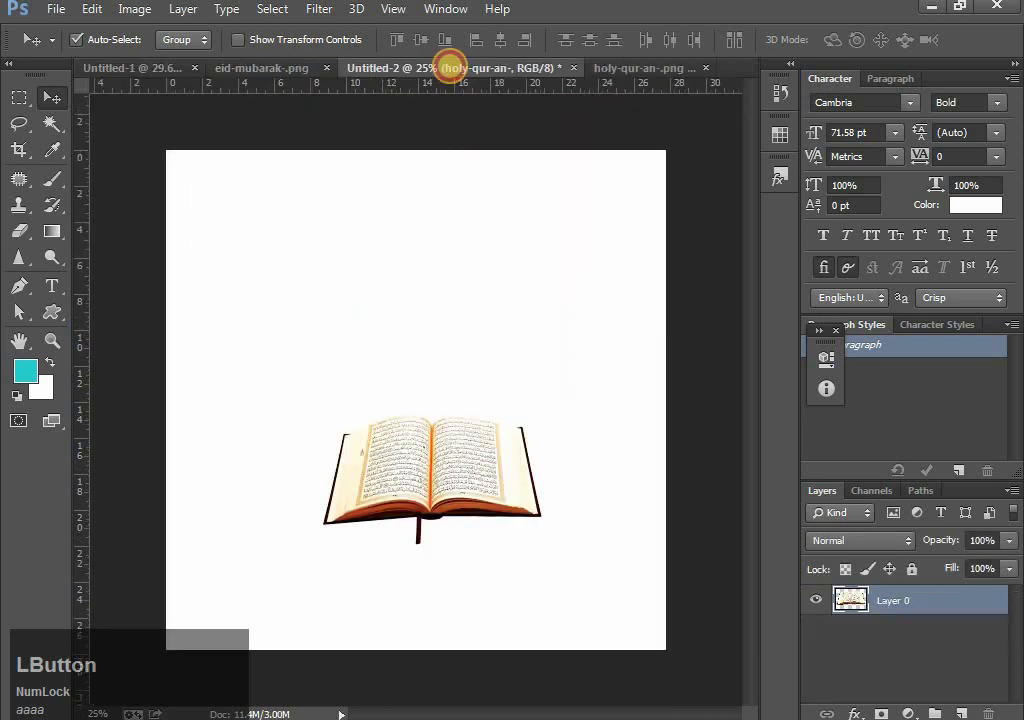
Close the Untitled-2 document containing the book without saving, and close eid-mubarak-.png
key("ctrl+w")
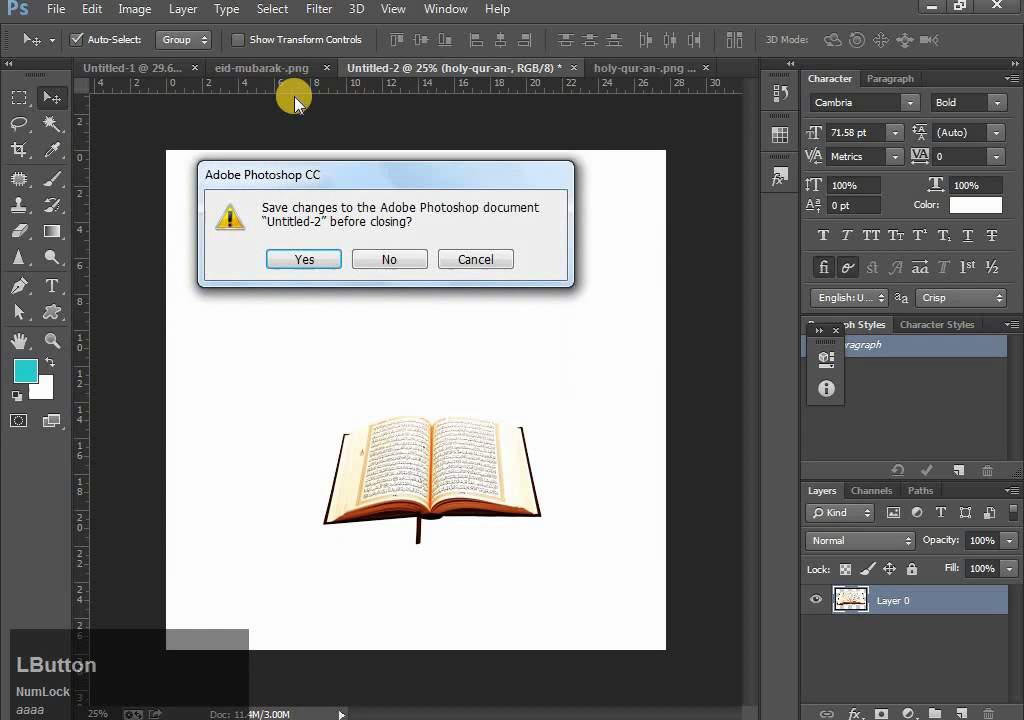
left_click(376, 260)
left_click(327, 68)
Copy the open Qur'an from holy-qur-an-.png into Untitled-1, scale it to about 43.4%, and place it directly beneath the calligraphy
left_click(521, 69)
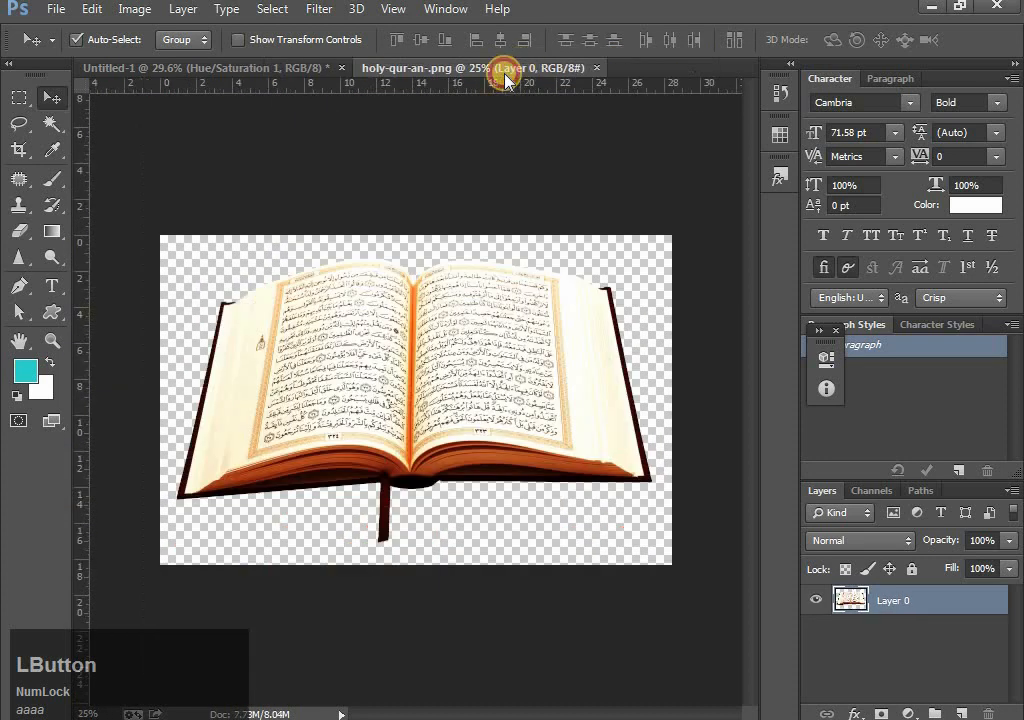
left_click_drag(442, 365, 428, 553)
key("ctrl+t")
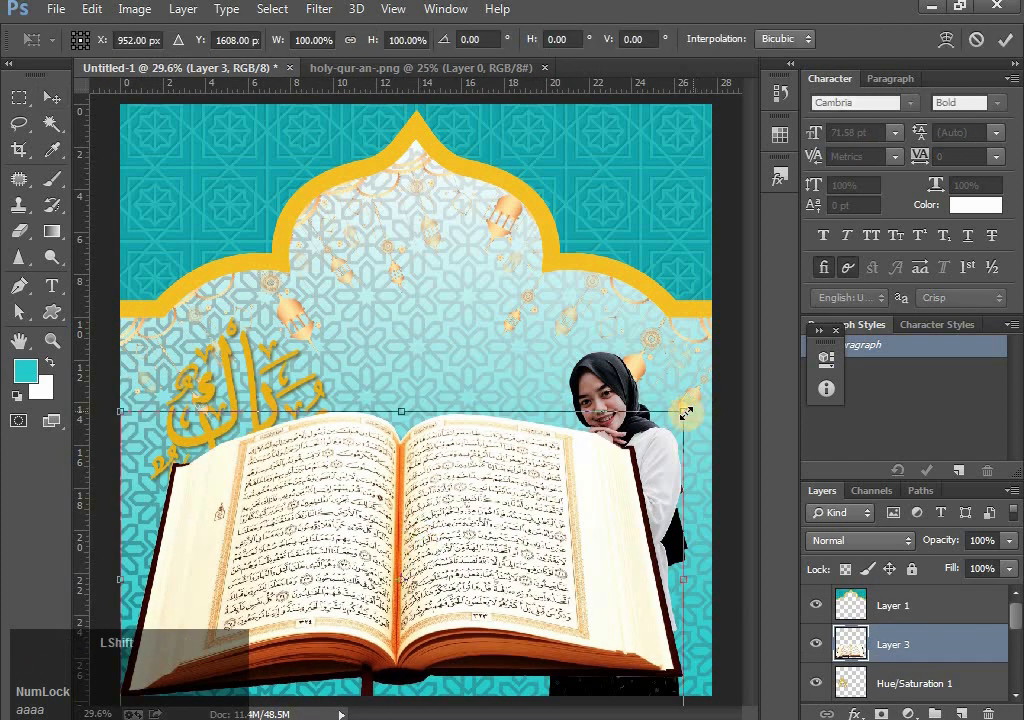
left_click_drag(685, 412, 521, 512)
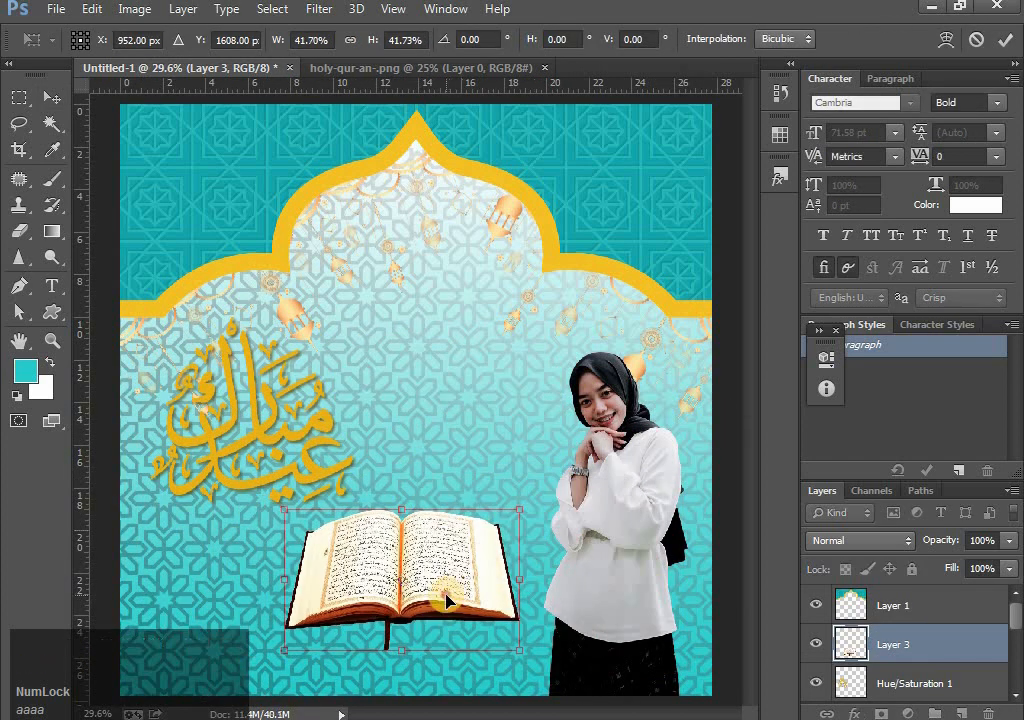
left_click_drag(447, 600, 297, 615)
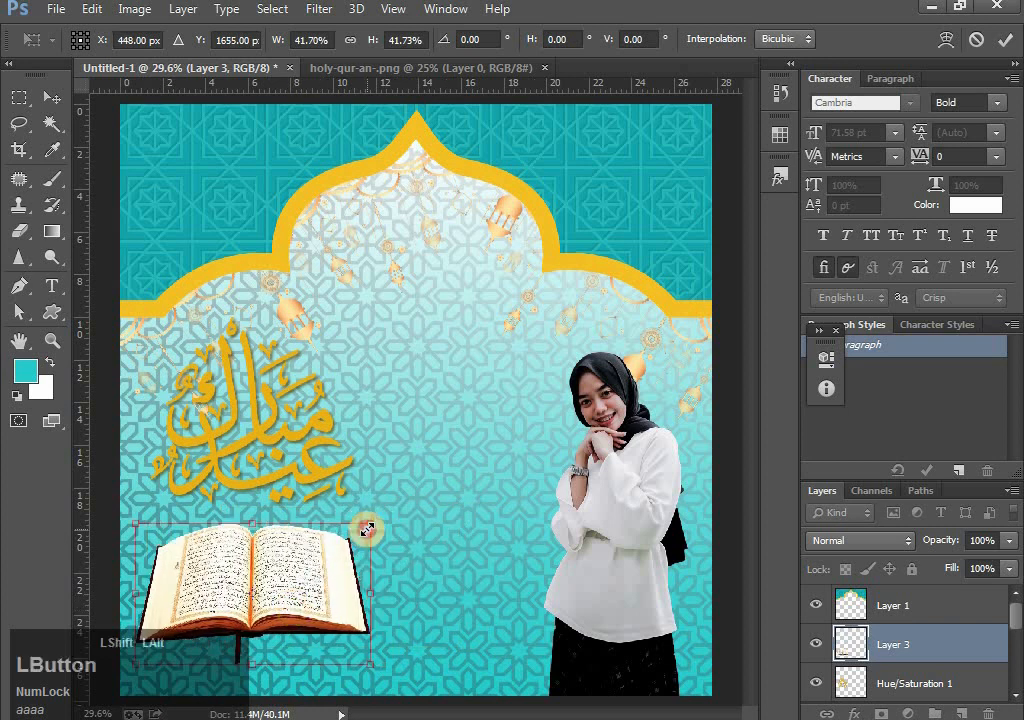
left_click_drag(367, 530, 371, 526)
left_click_drag(305, 585, 307, 557)
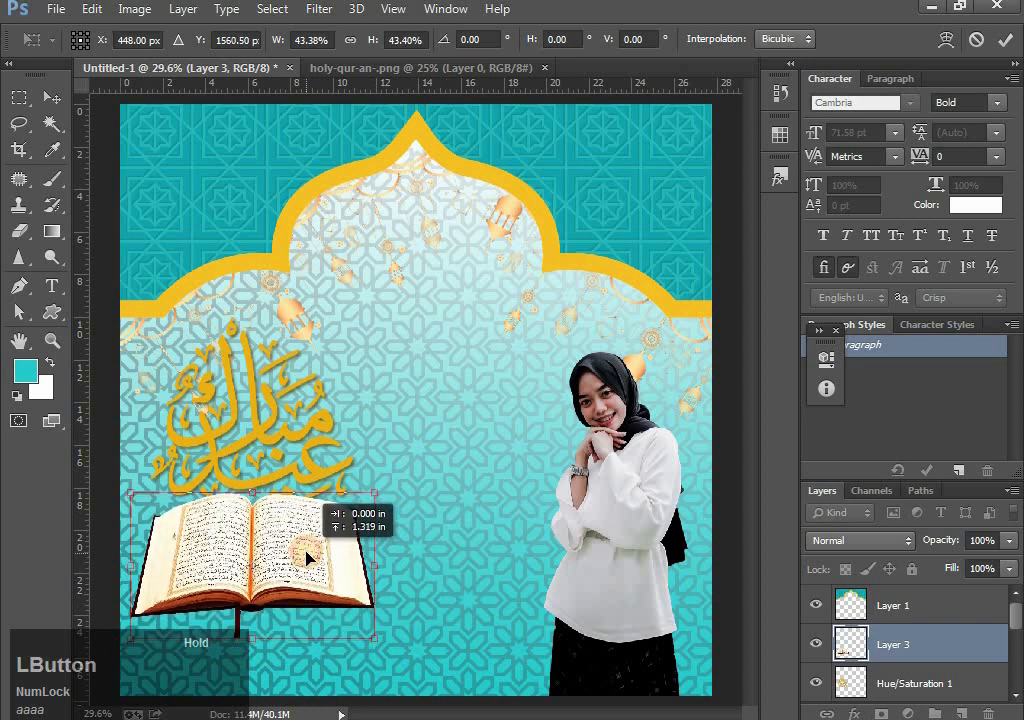
key("Return")
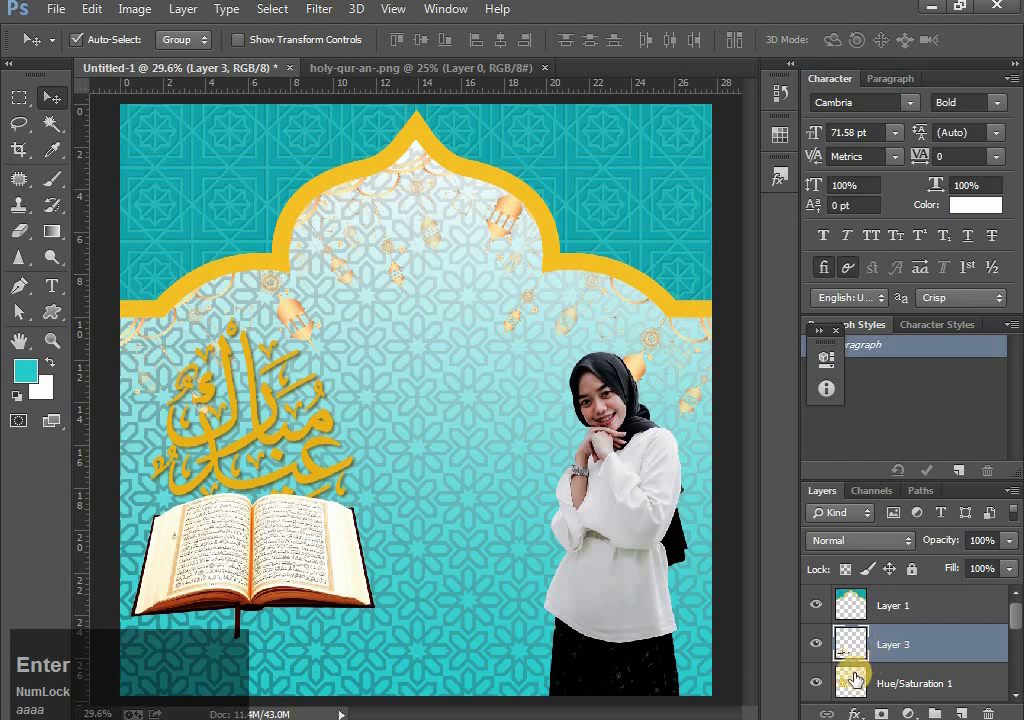
Put the calligraphy layer above the Qur'an's Layer 3 and shift the book slightly upward beneath the lettering
left_click_drag(818, 686, 866, 637)
left_click_drag(300, 576, 300, 566)
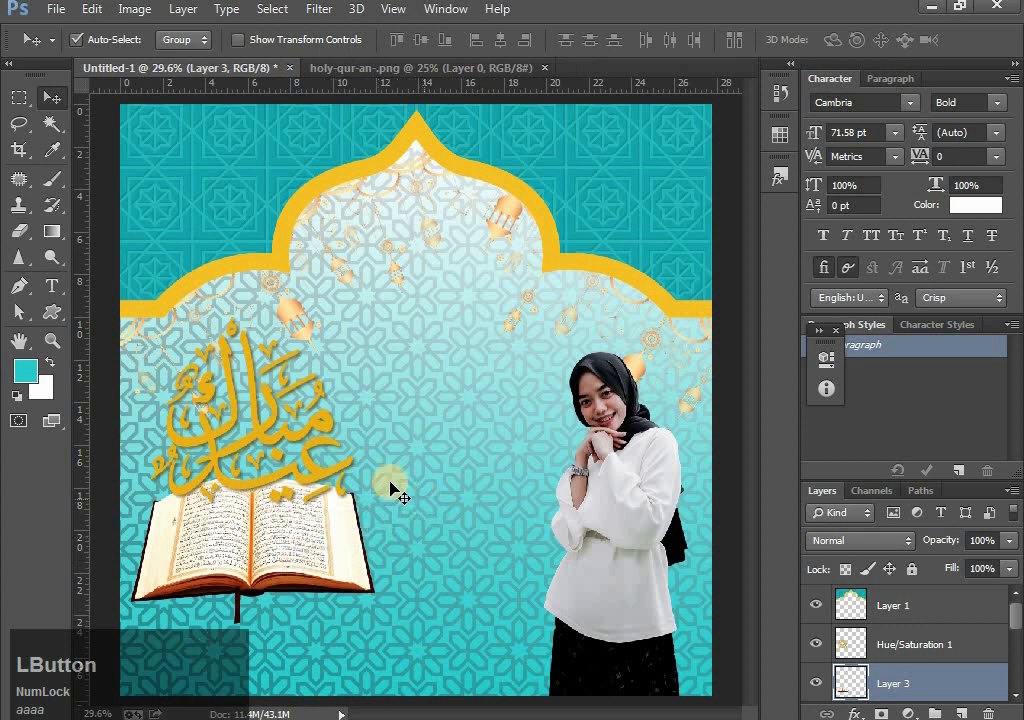
Apply the Camera Raw Filter to the Qur'an's Layer 3, deepening its tones and contrast to make the pages crisper
left_click(316, 10)
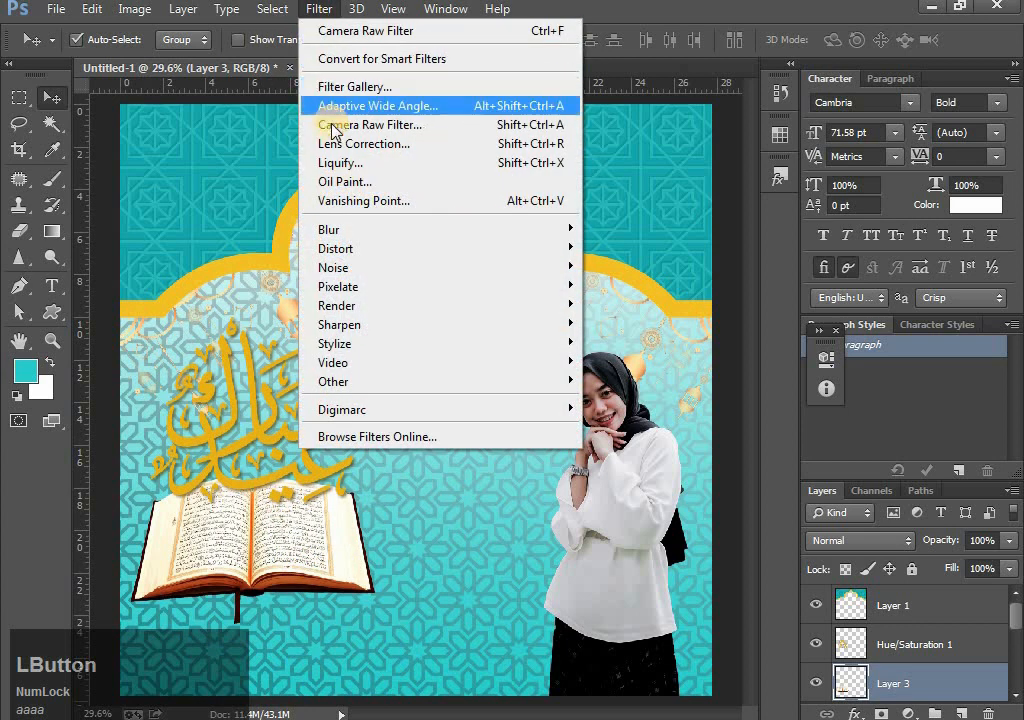
left_click(338, 124)
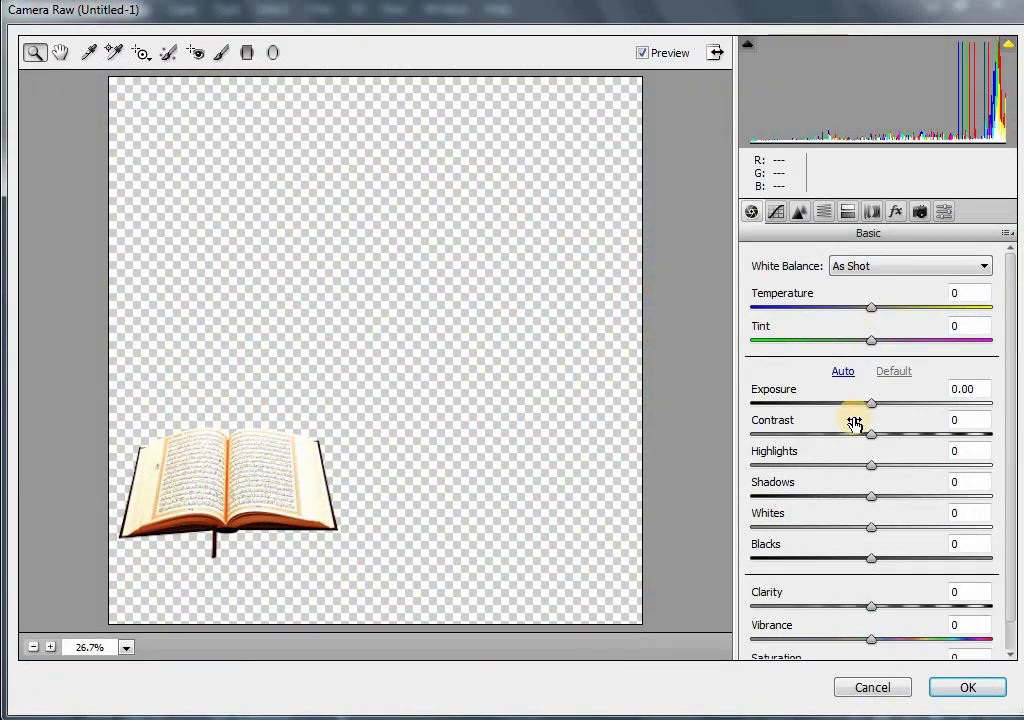
left_click_drag(876, 408, 856, 563)
left_click_drag(882, 613, 915, 555)
left_click(960, 686)
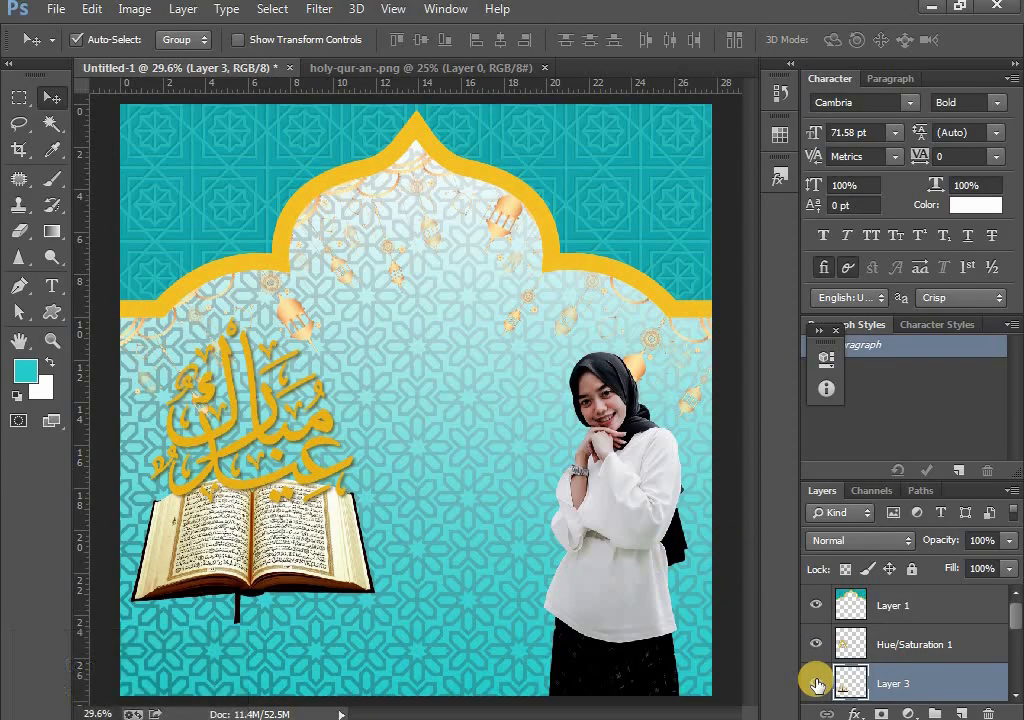
Check the Levels 3 layer by toggling its visibility, collapse its smart filters, and shift the Qur'an slightly right and up
scroll(843, 665, "down", 1)
scroll(846, 681, "down", 1)
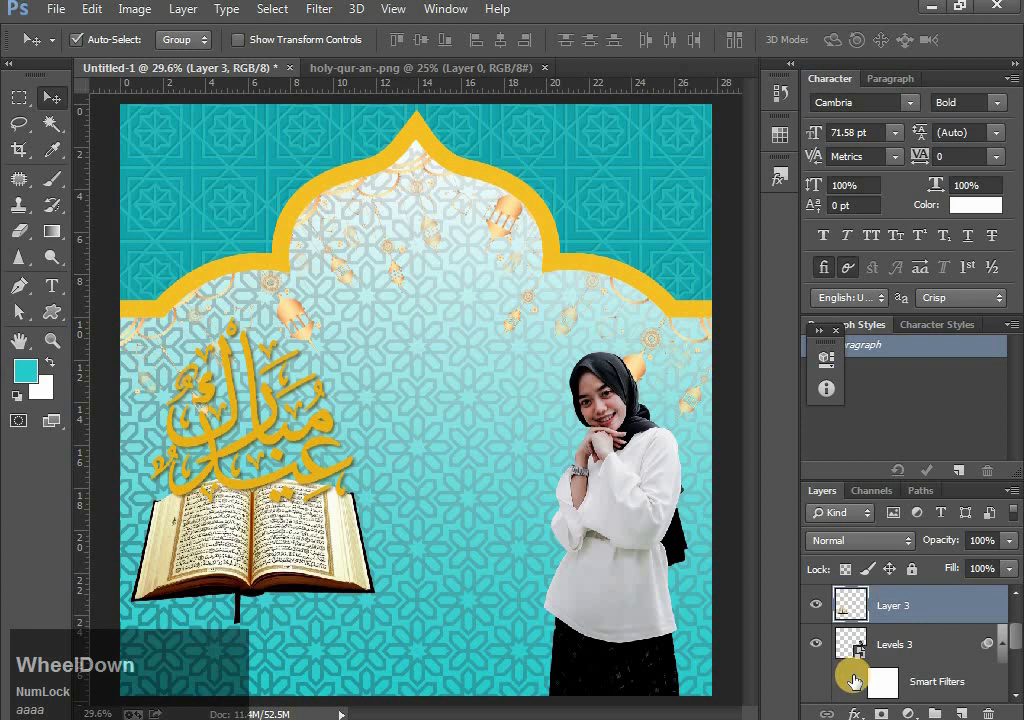
left_click(854, 681)
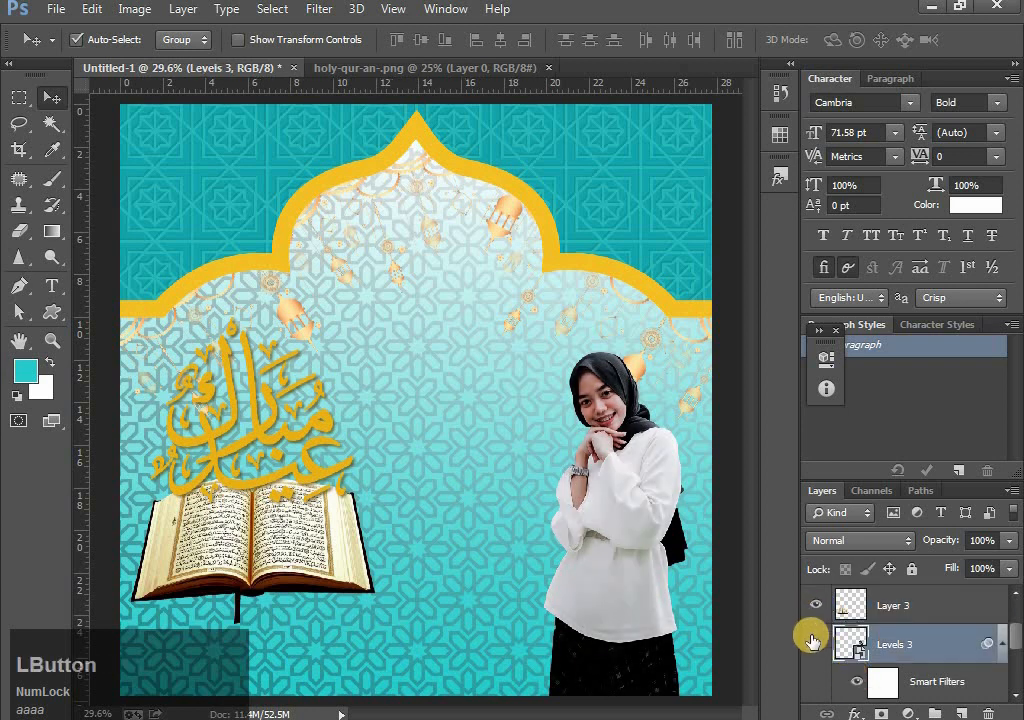
left_click(816, 641)
left_click(816, 641)
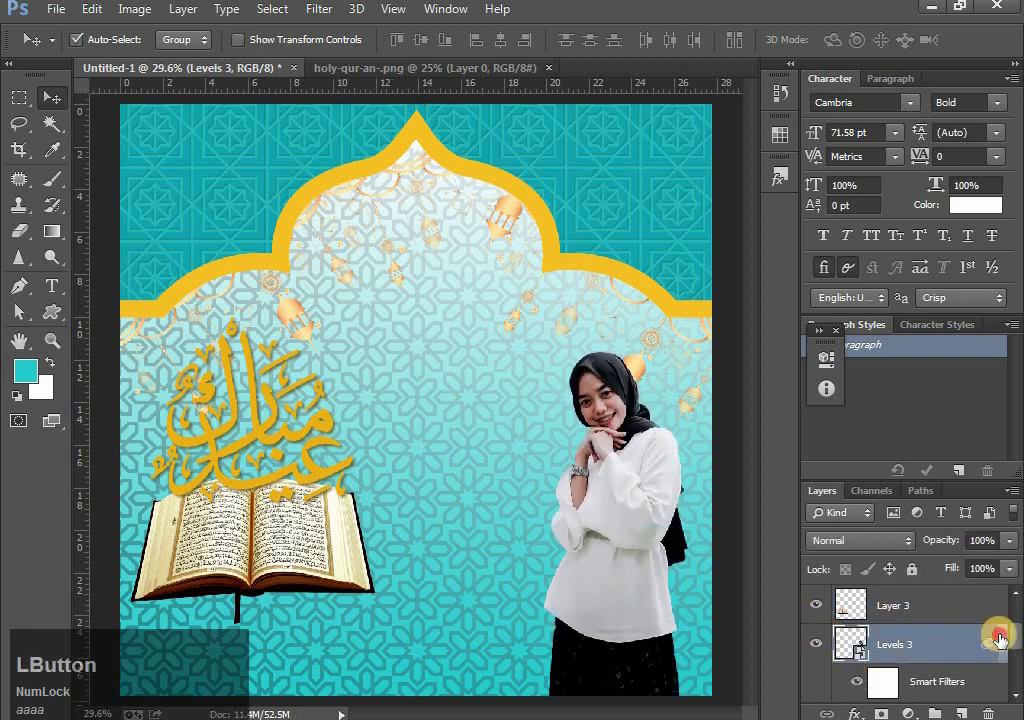
left_click(1000, 638)
scroll(910, 634, "up", 3)
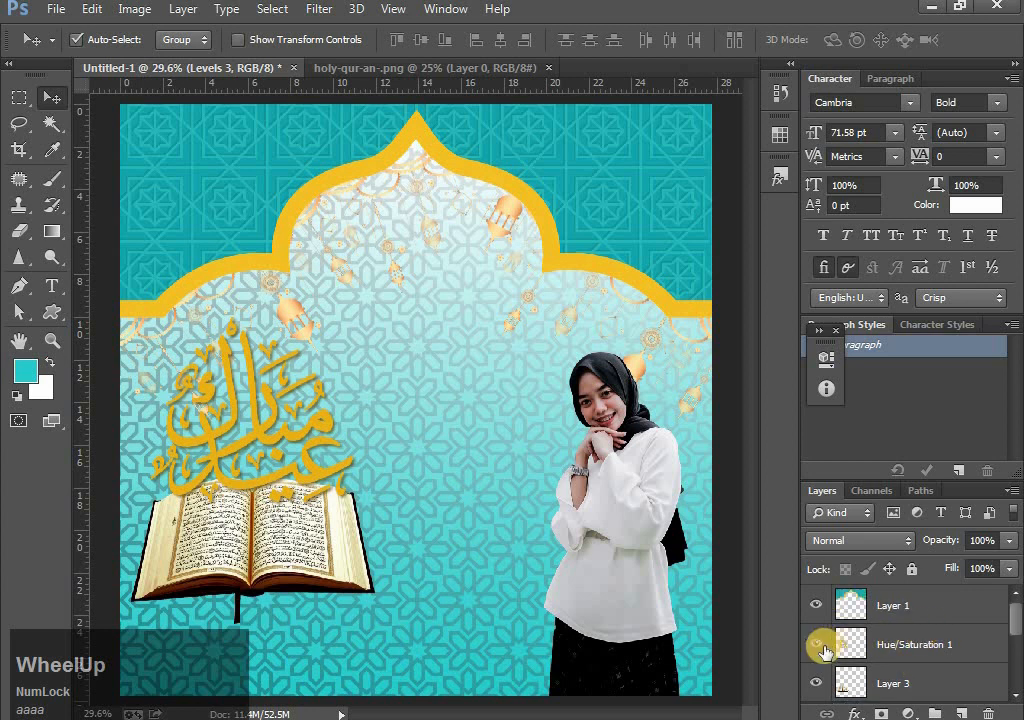
scroll(825, 652, "down", 3)
left_click(816, 644)
left_click(816, 644)
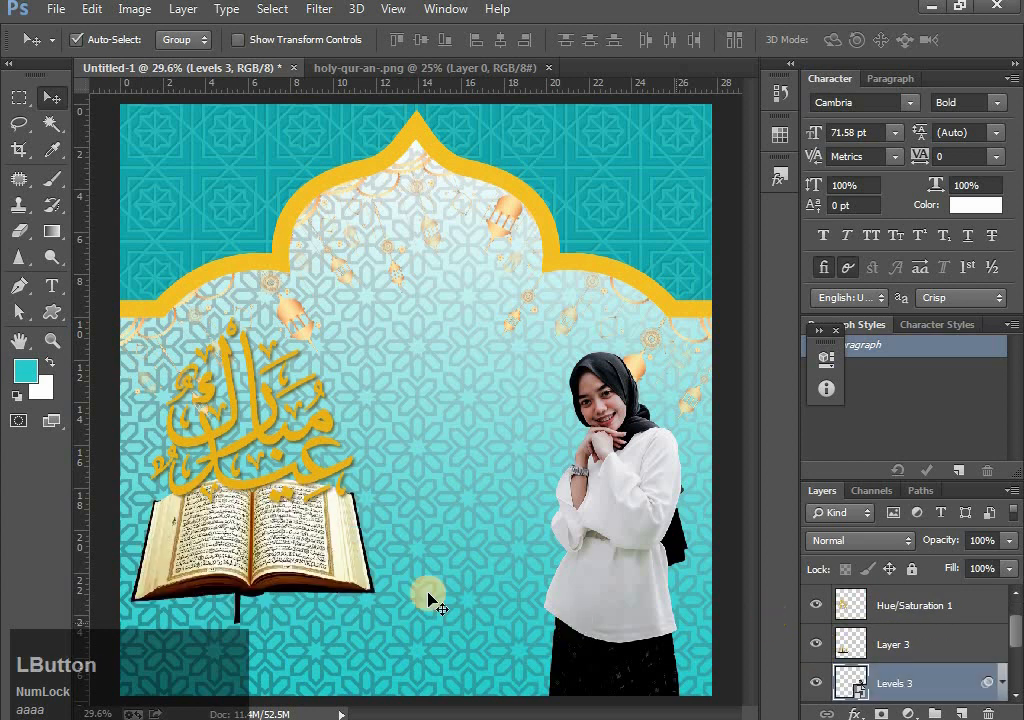
left_click_drag(313, 562, 322, 549)
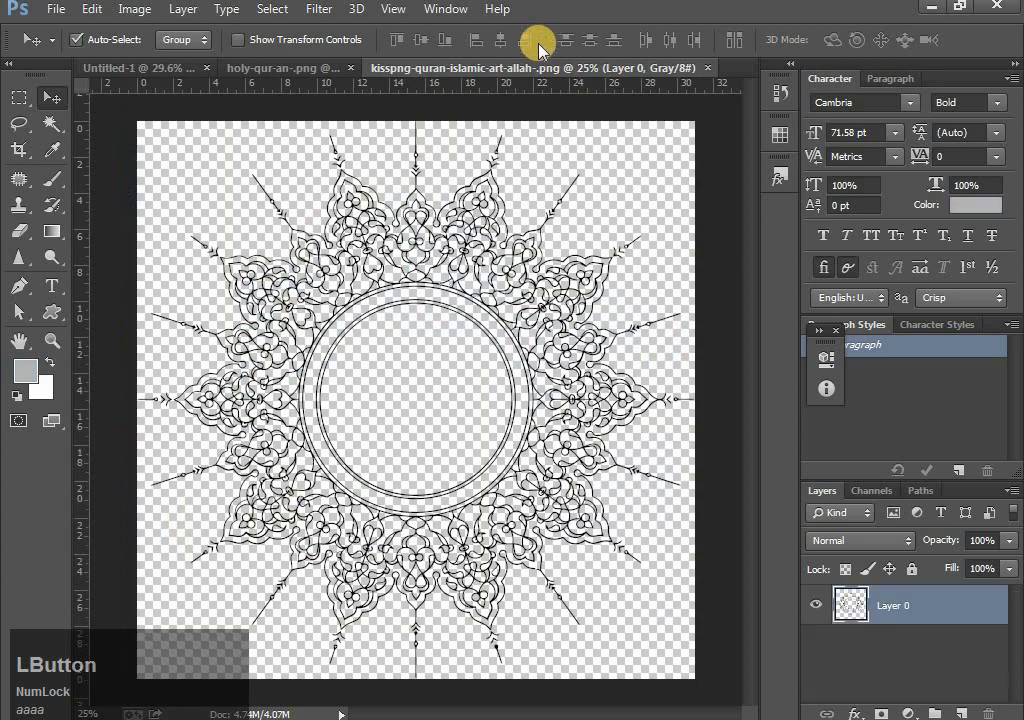
Copy the mandala ornament from kisspng-quran-islamic-art-allah-.png into Untitled-1, undo the accidental pattern move, and turn off Auto-Select
left_click_drag(387, 266, 352, 245)
left_click_drag(320, 218, 438, 345)
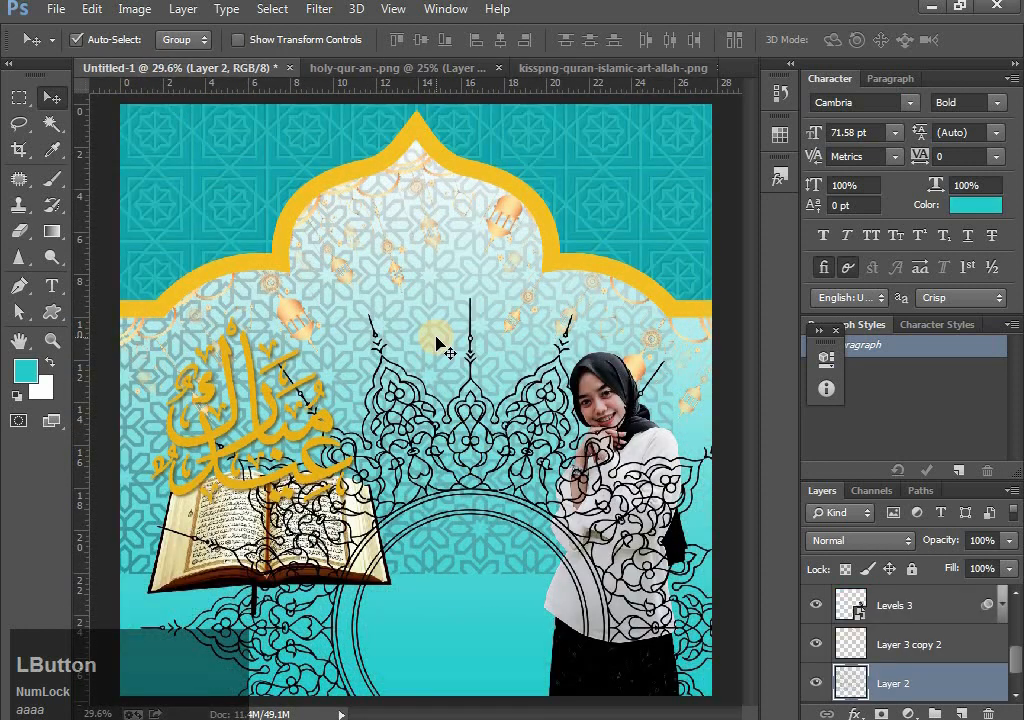
key("ctrl+z")
left_click(79, 40)
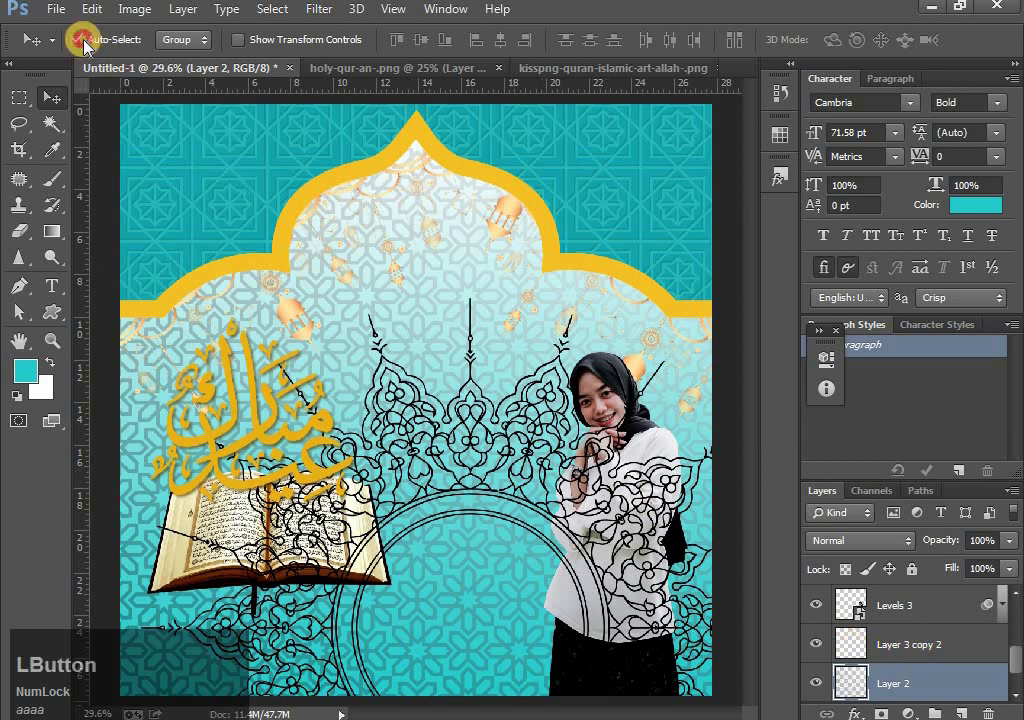
Toggle the visibility of the layers one by one to find the layer holding the mandala
scroll(798, 588, "down", 1)
left_click(814, 680)
left_click(814, 680)
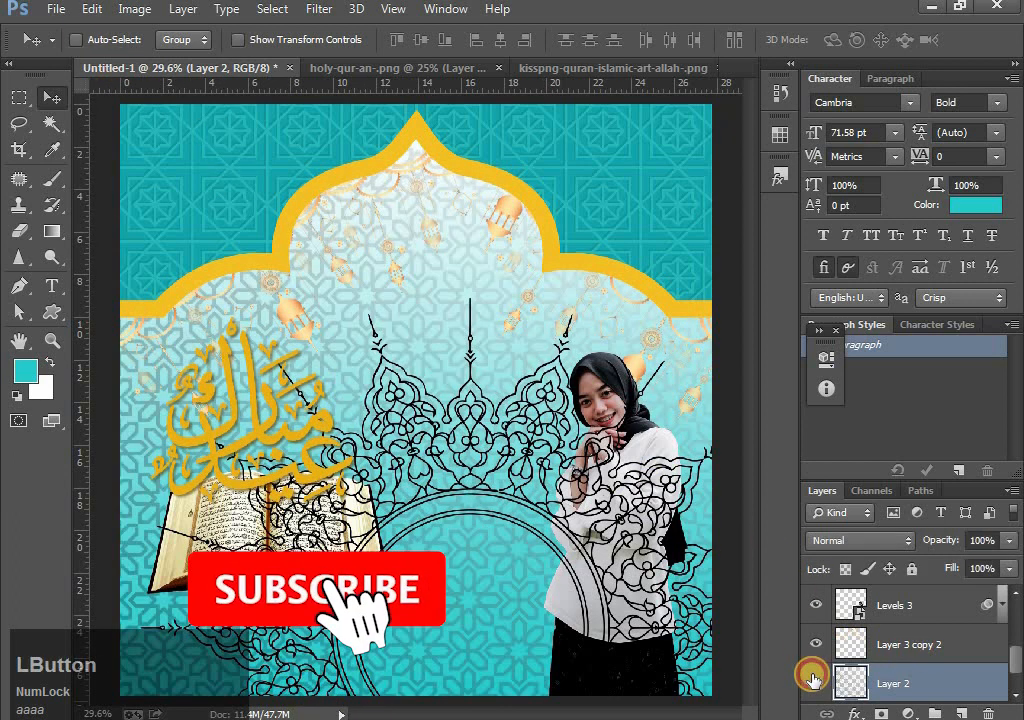
scroll(814, 680, "down", 1)
left_click(815, 606)
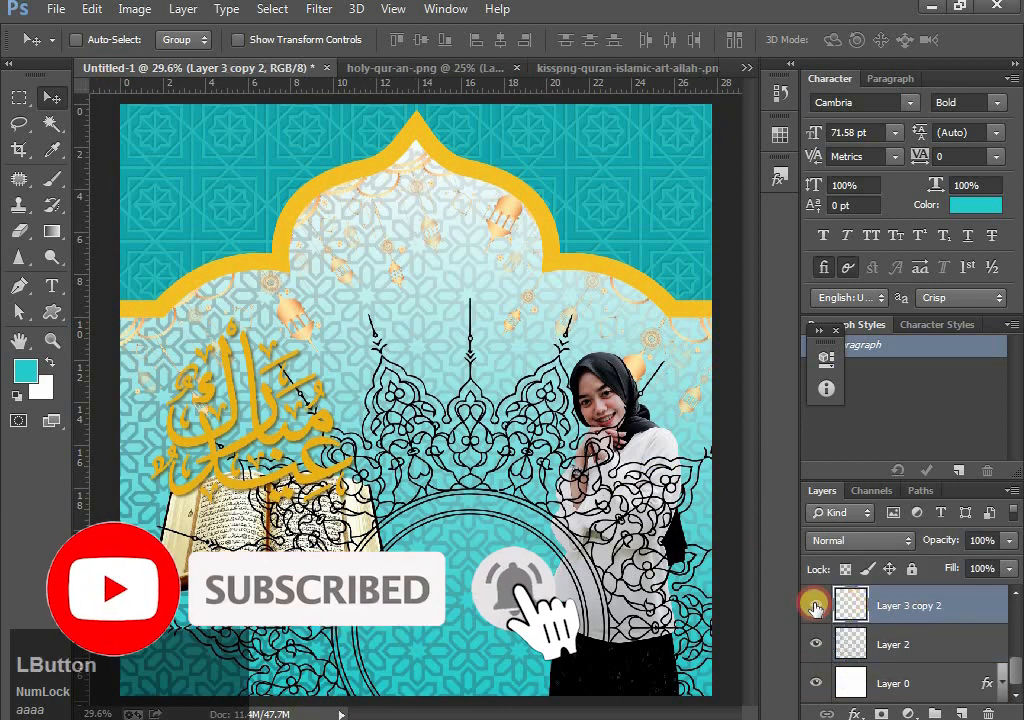
left_click(815, 606)
left_click(815, 606)
scroll(815, 606, "up", 1)
left_click(815, 606)
left_click(815, 606)
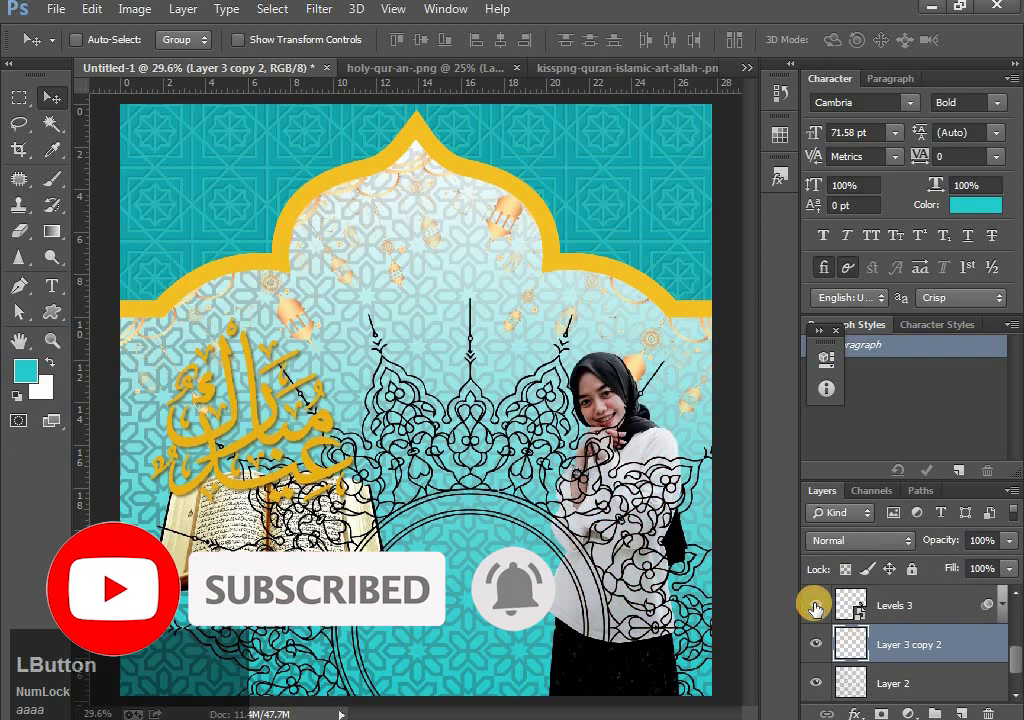
scroll(815, 606, "up", 1)
left_click(815, 606)
left_click(815, 606)
scroll(815, 606, "up", 1)
left_click(815, 606)
left_click(815, 606)
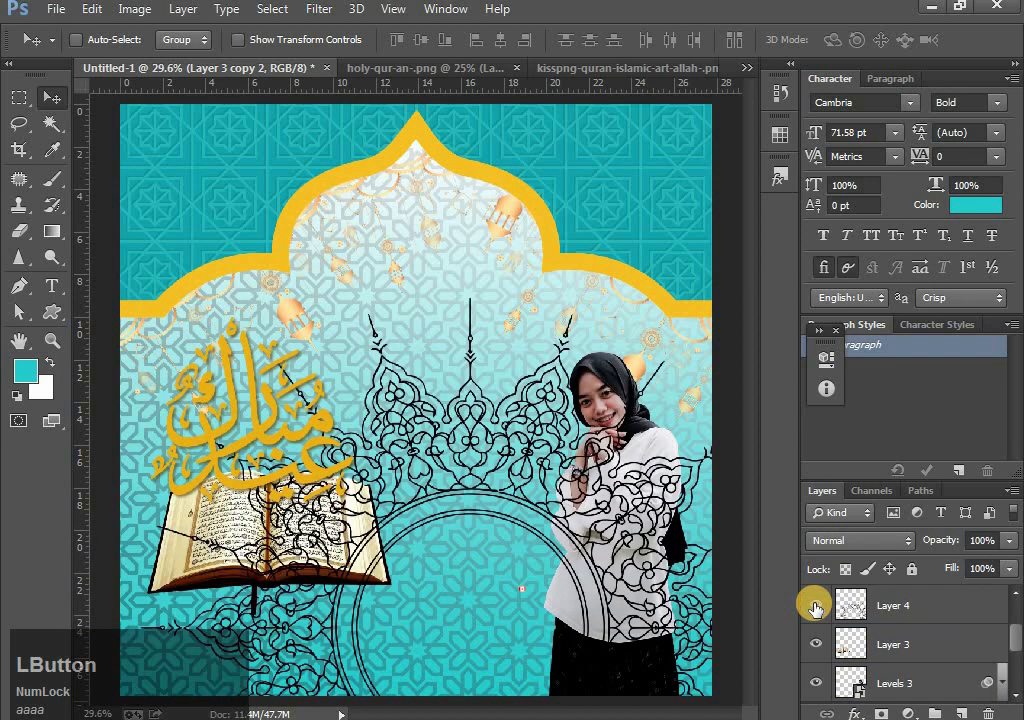
Move the mandala on Layer 4 over the Qur'an and scale it to about 37.1%, centred on the book
left_click(851, 606)
left_click_drag(485, 491, 303, 507)
key("ctrl+t")
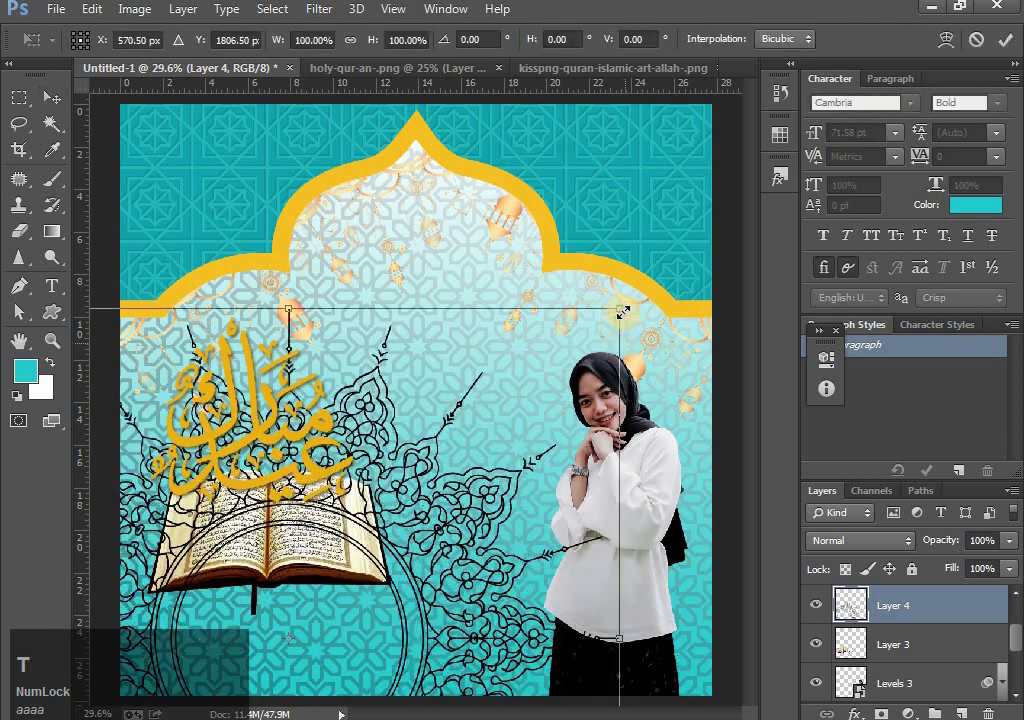
left_click_drag(622, 313, 336, 460)
left_click_drag(347, 626, 333, 548)
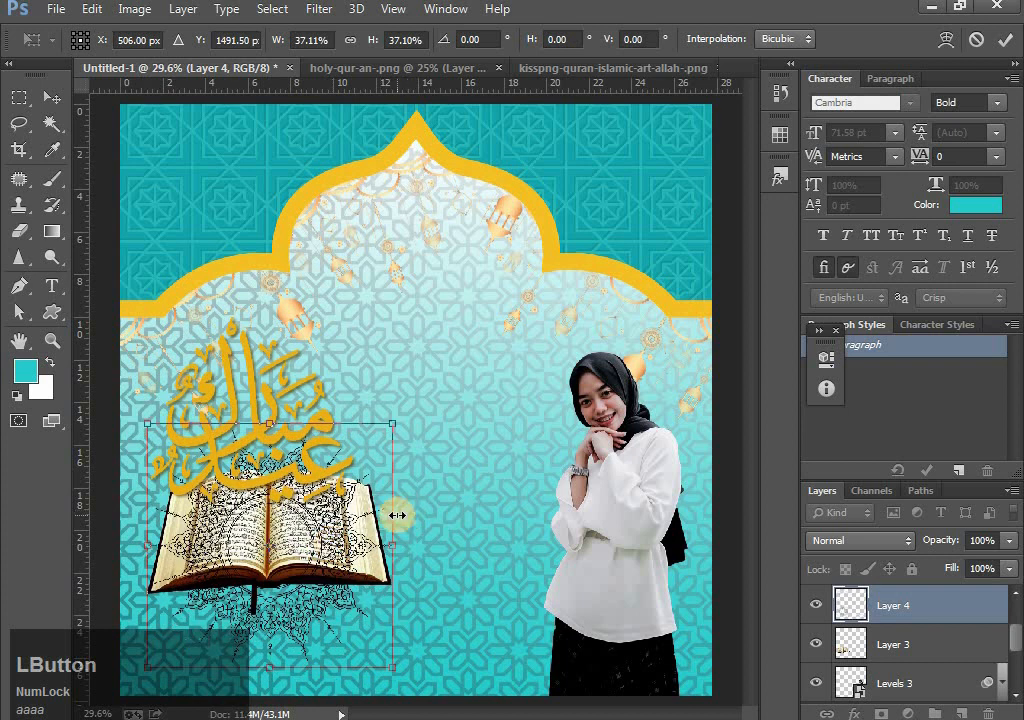
key("Return")
Add a layer mask to the mandala's Layer 4 and hide the calligraphy layer Hue/Saturation 1
left_click(900, 713)
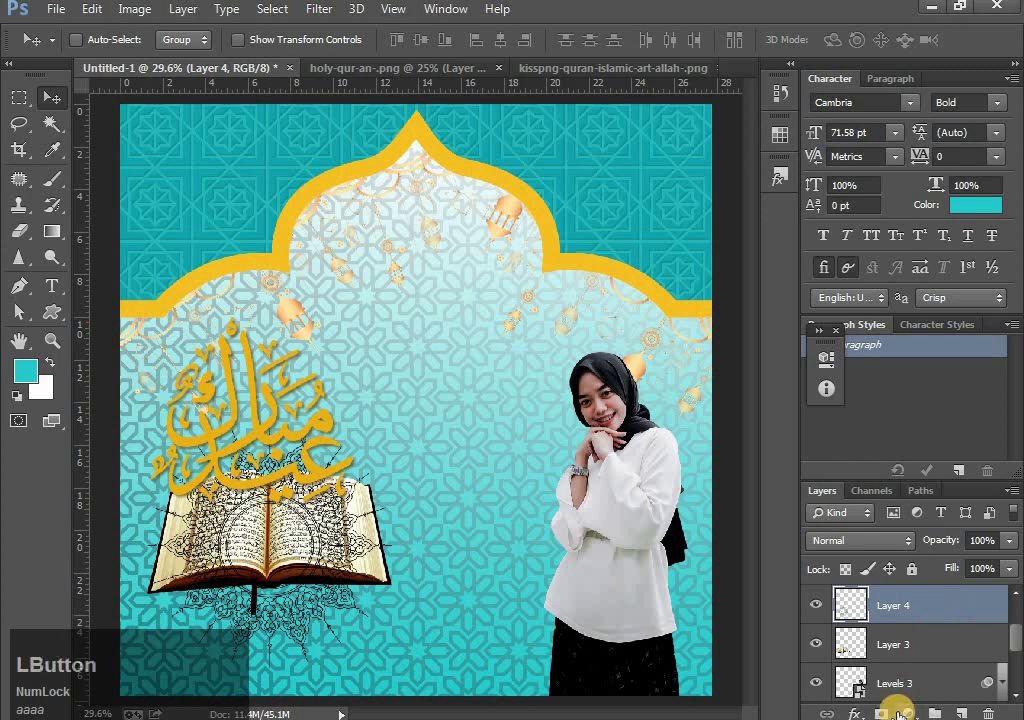
left_click(881, 713)
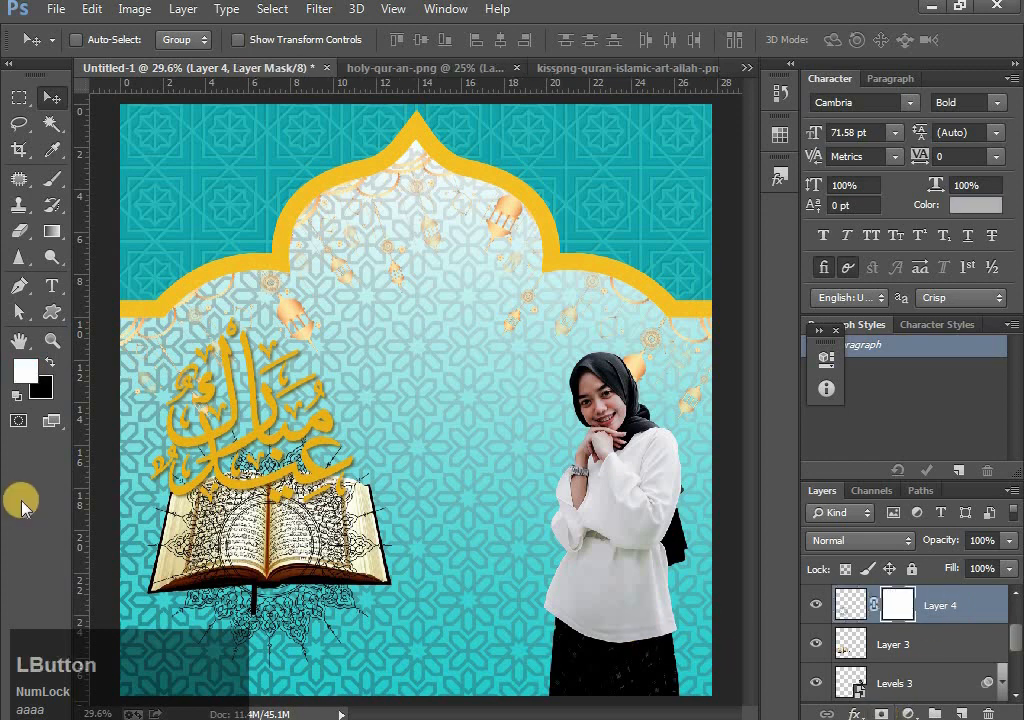
key("ctrl+equal")
key("ctrl+equal")
key("ctrl+equal")
left_click_drag(171, 446, 312, 370)
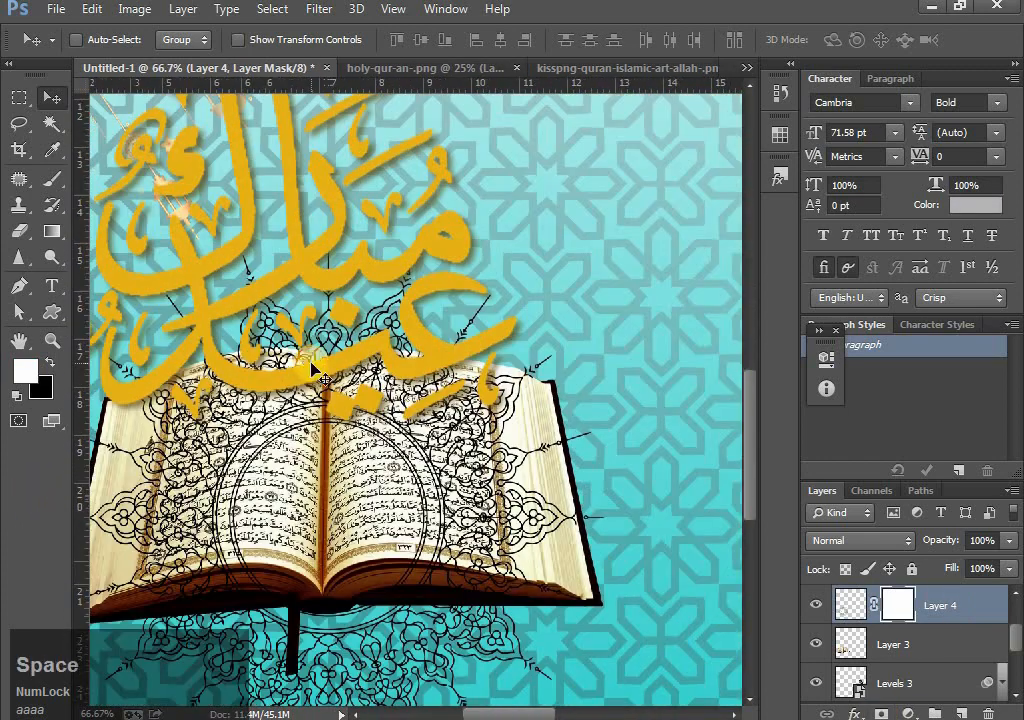
key("ctrl+equal")
left_click_drag(620, 527, 720, 557)
left_click(806, 645)
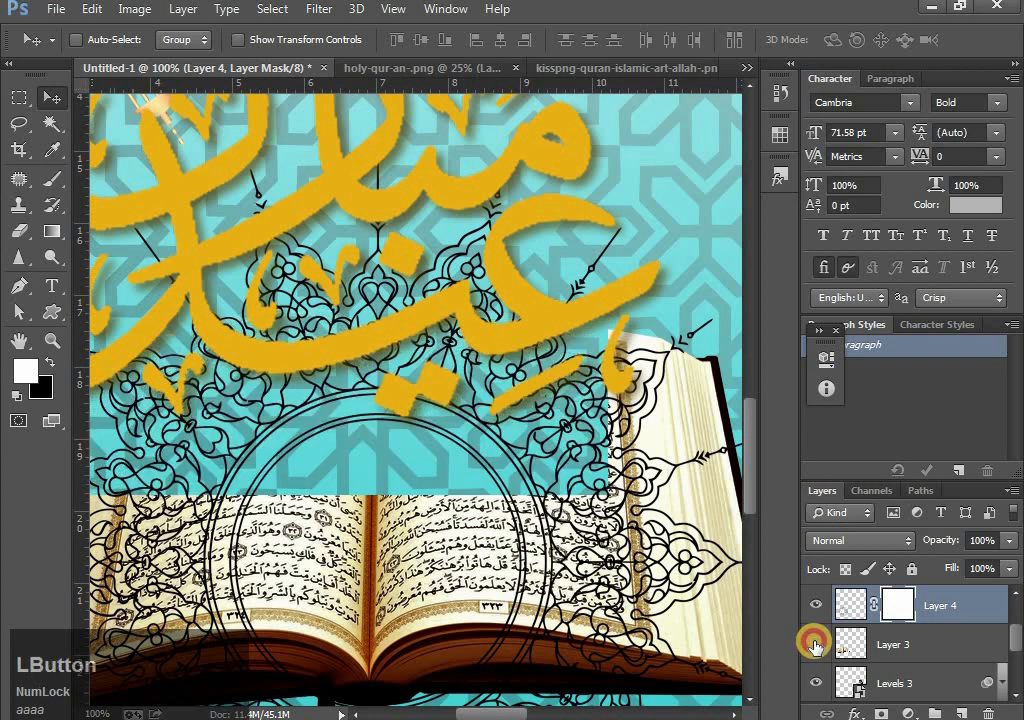
left_click(814, 646)
scroll(816, 647, "up", 1)
left_click(818, 600)
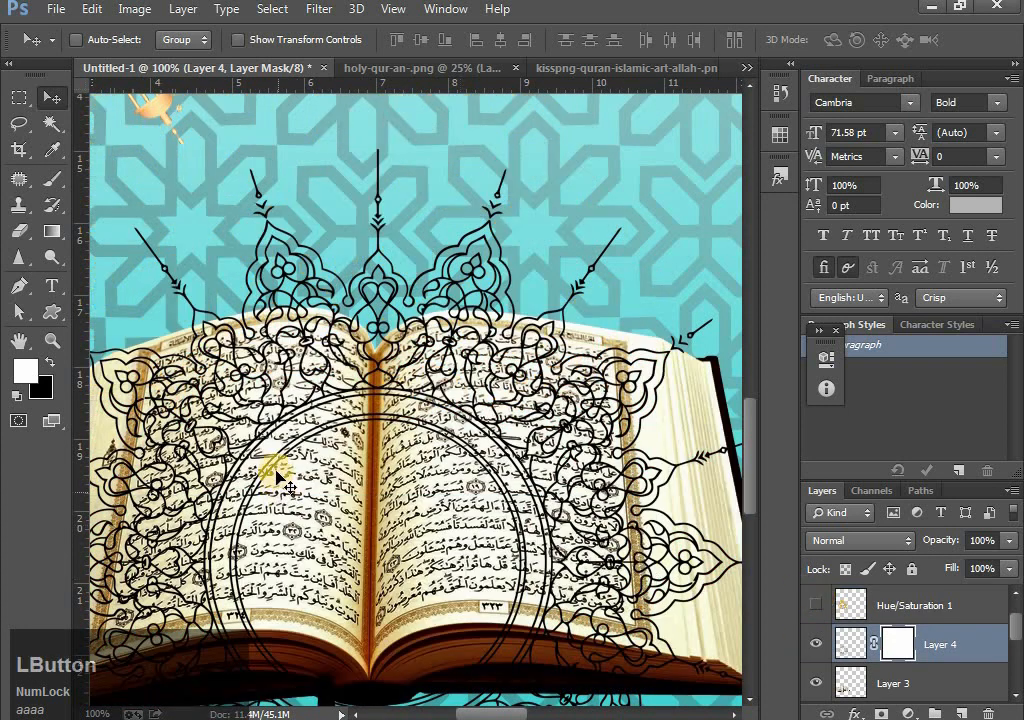
Paint black on Layer 4's mask with an 80 px soft brush to hide the mandala over the Qur'an's upper pages
left_click(53, 181)
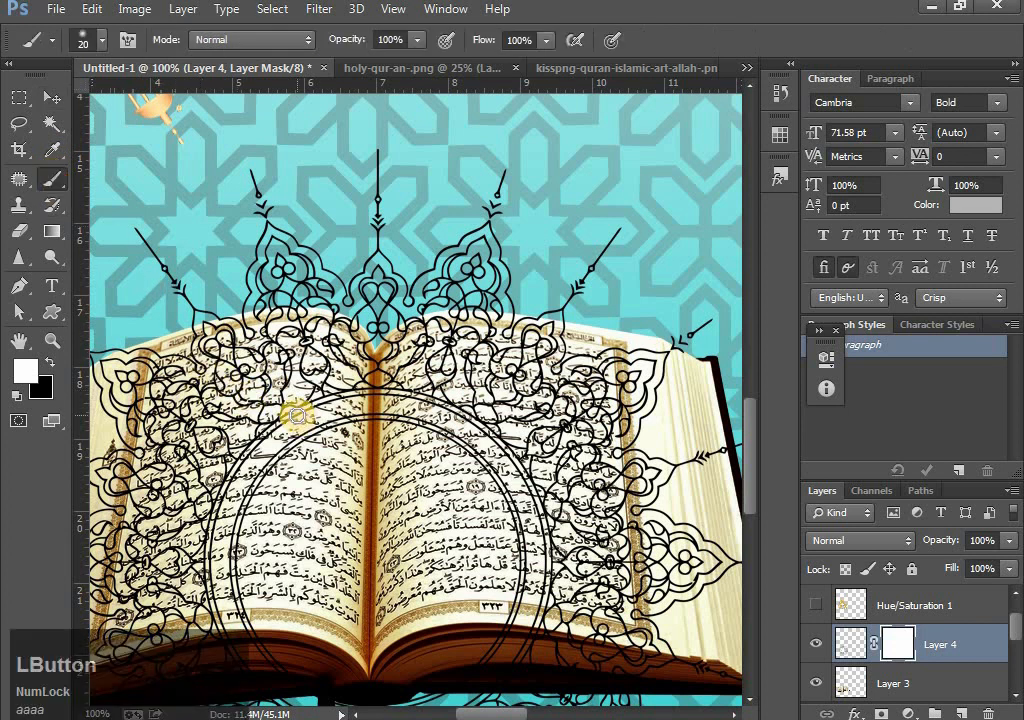
key("bracketright")
key("bracketright")
key("bracketright")
key("bracketright")
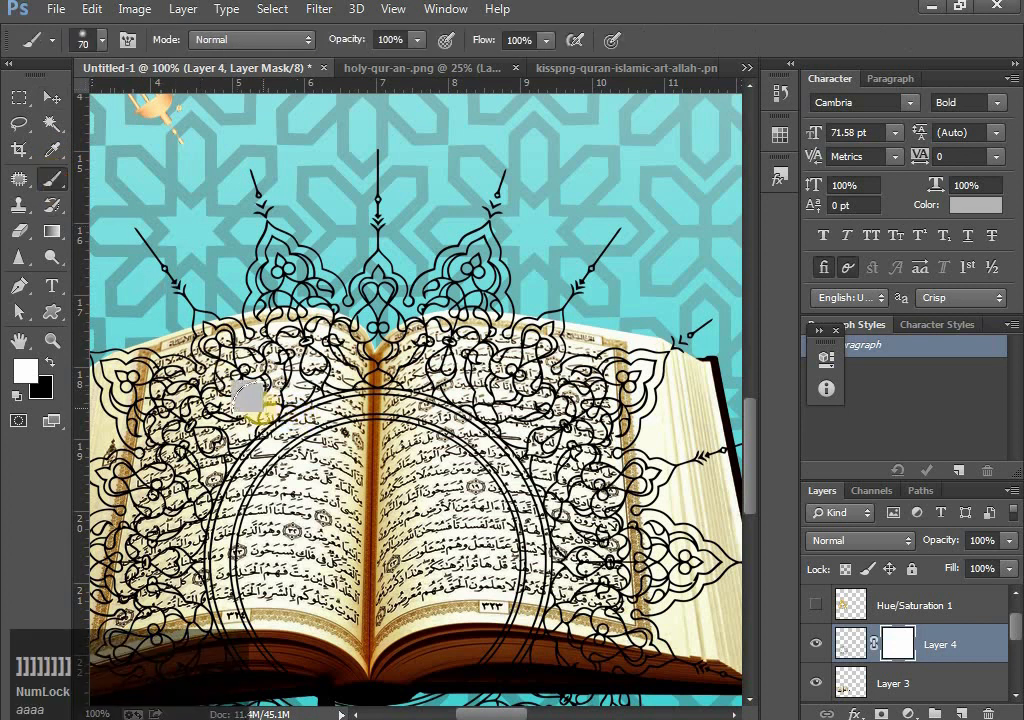
mouse_move(256, 406)
left_mouse_down()
mouse_move(190, 392)
mouse_move(285, 377)
mouse_move(235, 372)
mouse_move(180, 400)
left_mouse_up()
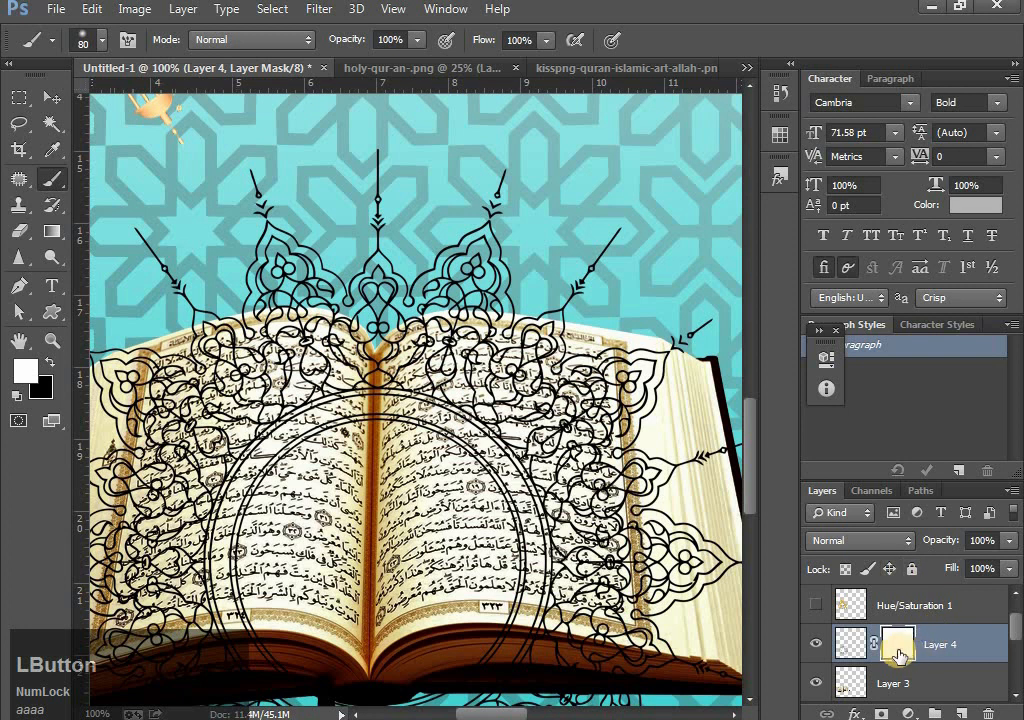
left_click(815, 644)
left_click(815, 644)
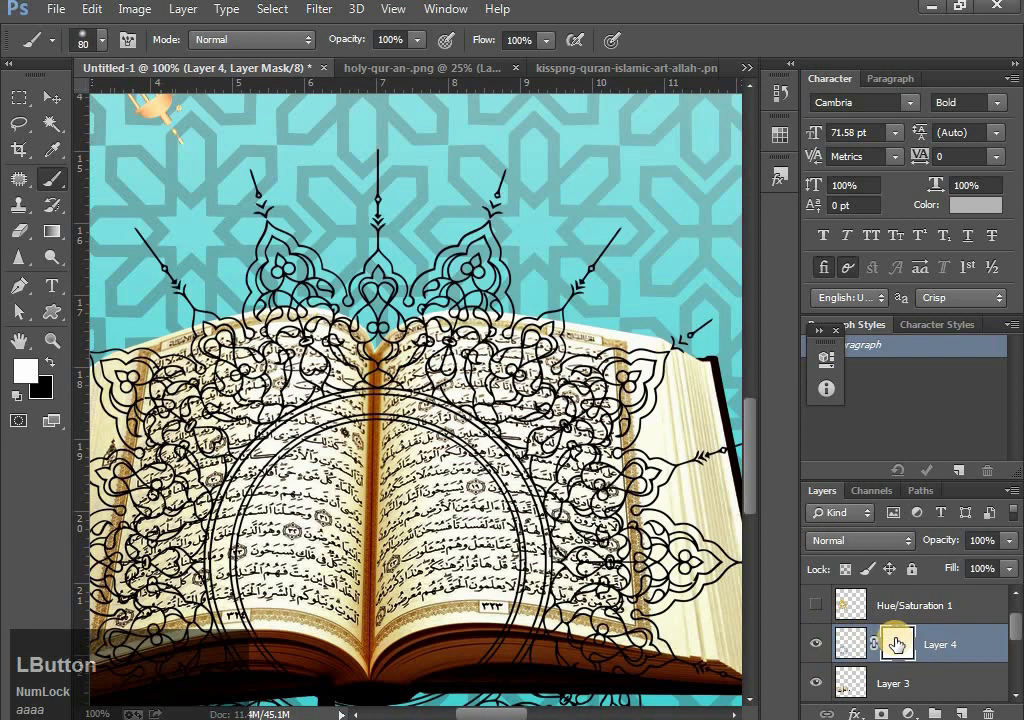
left_click_drag(902, 644, 548, 432)
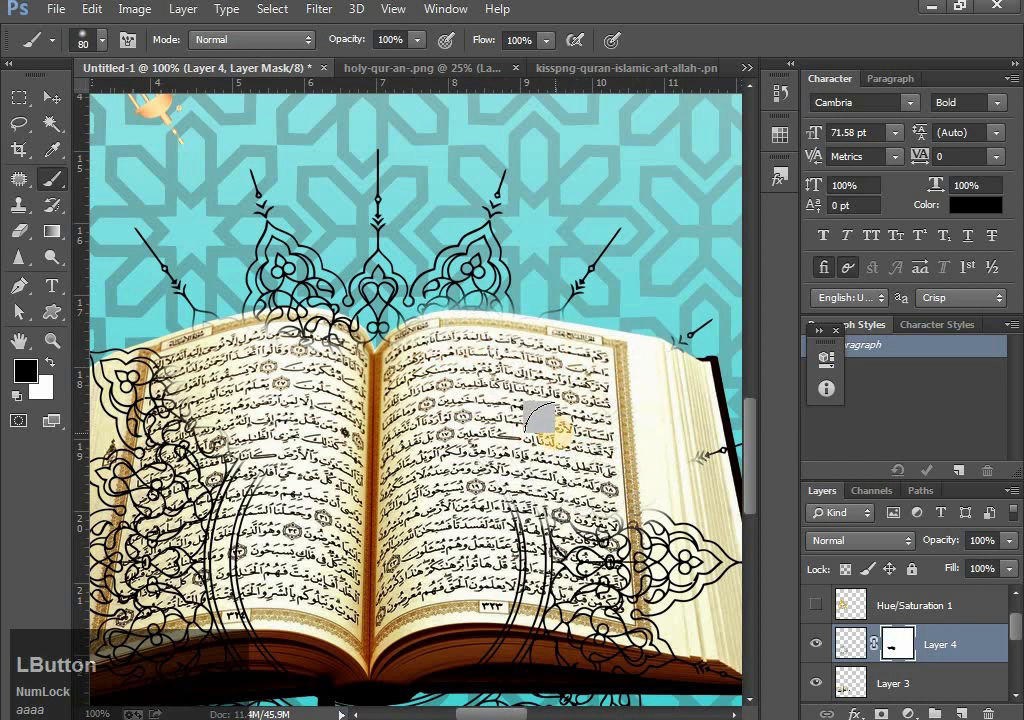
Enlarge the brush to 175 px and mask the mandala off the rest of the Qur'an's left and right pages
key("]")
key("]")
key("]")
key("]")
key("]")
left_click_drag(350, 362, 384, 350)
left_click_drag(442, 411, 577, 311)
mouse_move(305, 350)
left_mouse_down()
mouse_move(251, 393)
mouse_move(267, 295)
mouse_move(216, 295)
left_mouse_up()
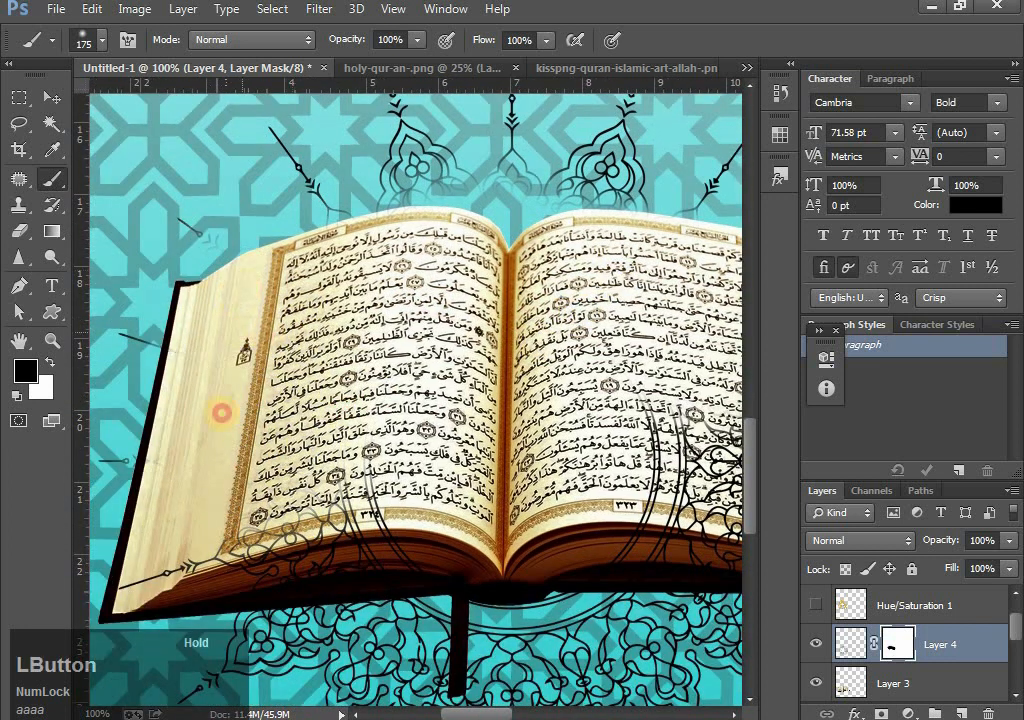
mouse_move(221, 411)
left_mouse_down()
mouse_move(310, 500)
mouse_move(507, 531)
mouse_move(601, 517)
mouse_move(361, 507)
mouse_move(507, 446)
mouse_move(527, 374)
mouse_move(579, 441)
mouse_move(432, 497)
left_mouse_up()
left_click_drag(596, 510, 601, 522)
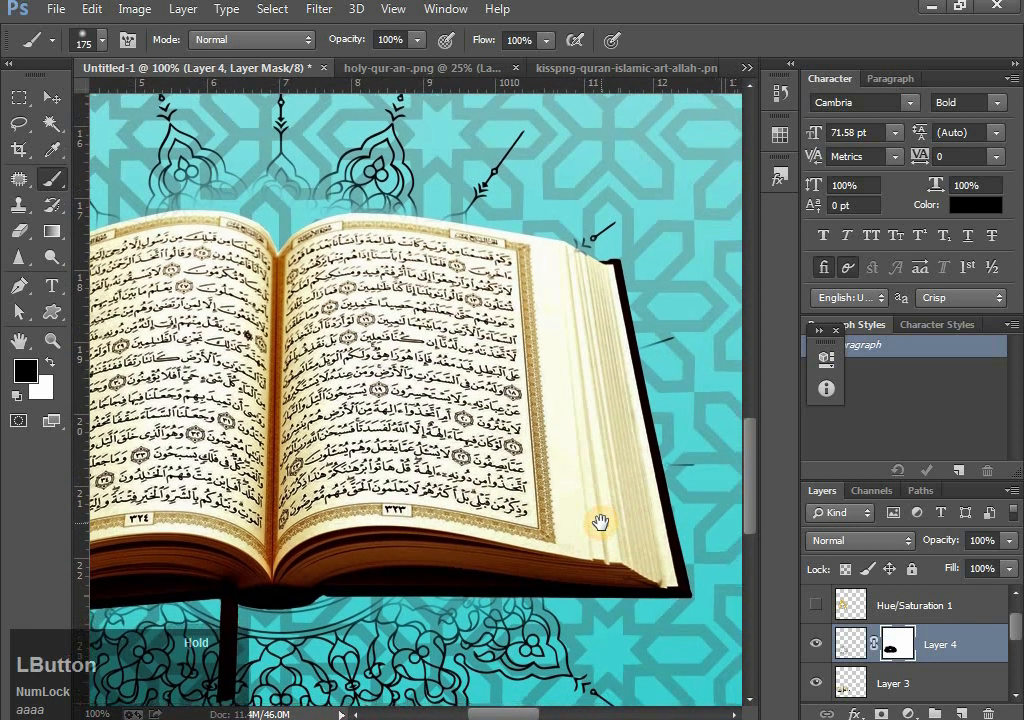
Reduce the brush to 80 px, mask out the leftover mandala lines on the left page's lower corner, and switch to the Move tool
left_click(960, 7)
left_click_drag(713, 121, 722, 2)
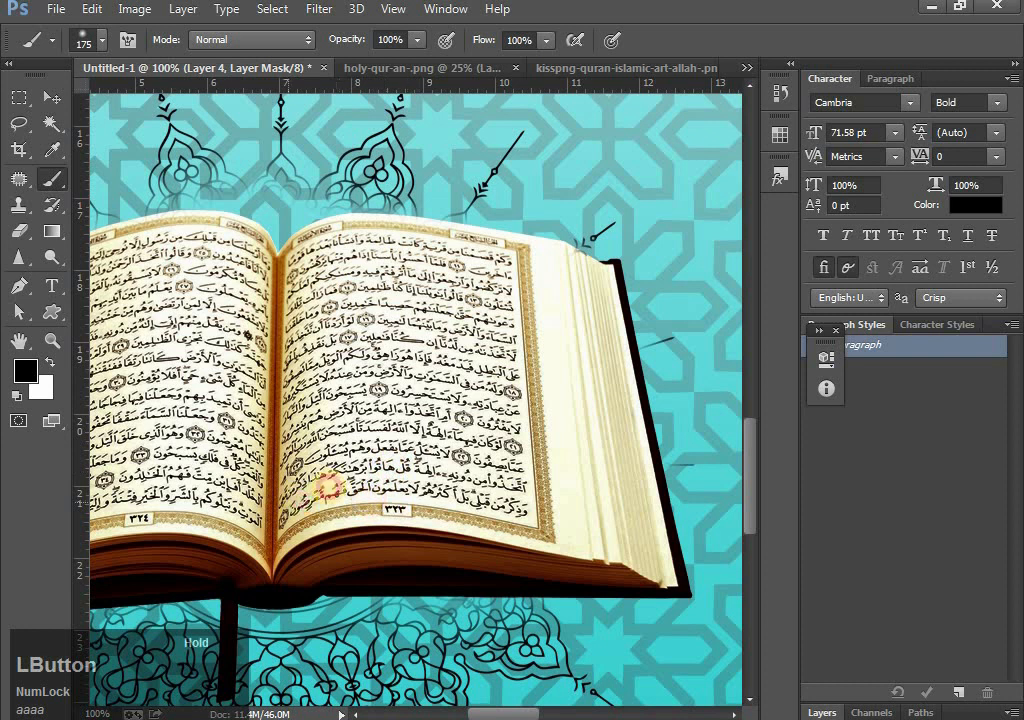
left_click_drag(328, 487, 462, 484)
left_click_drag(262, 485, 344, 494)
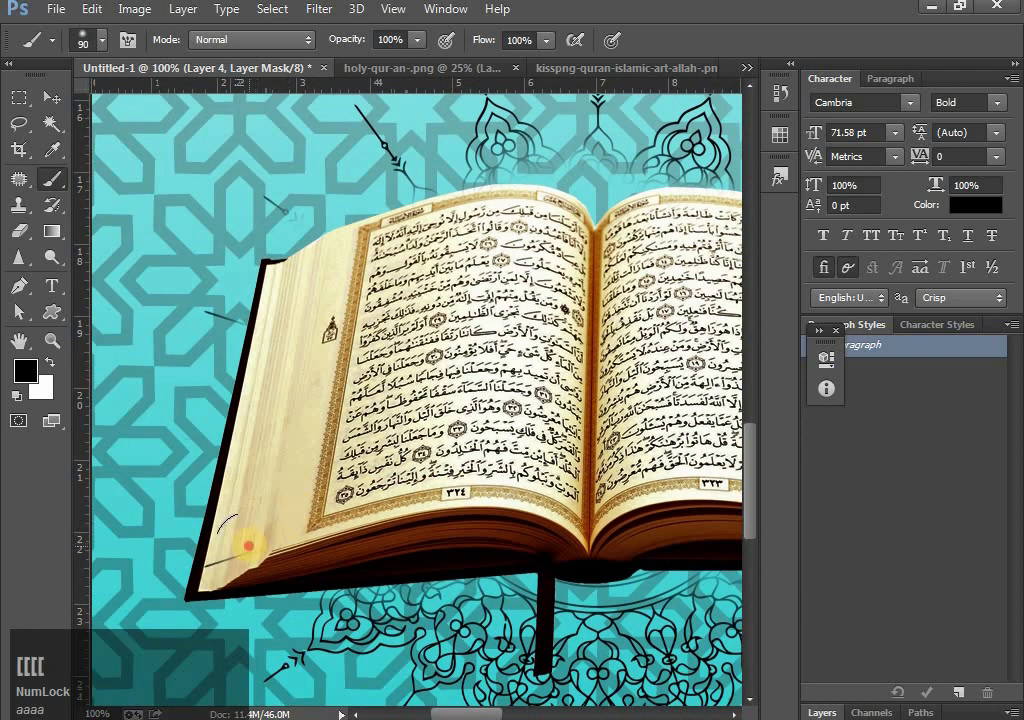
key("[")
mouse_move(248, 546)
left_mouse_down()
mouse_move(320, 328)
mouse_move(277, 341)
mouse_move(314, 296)
left_mouse_up()
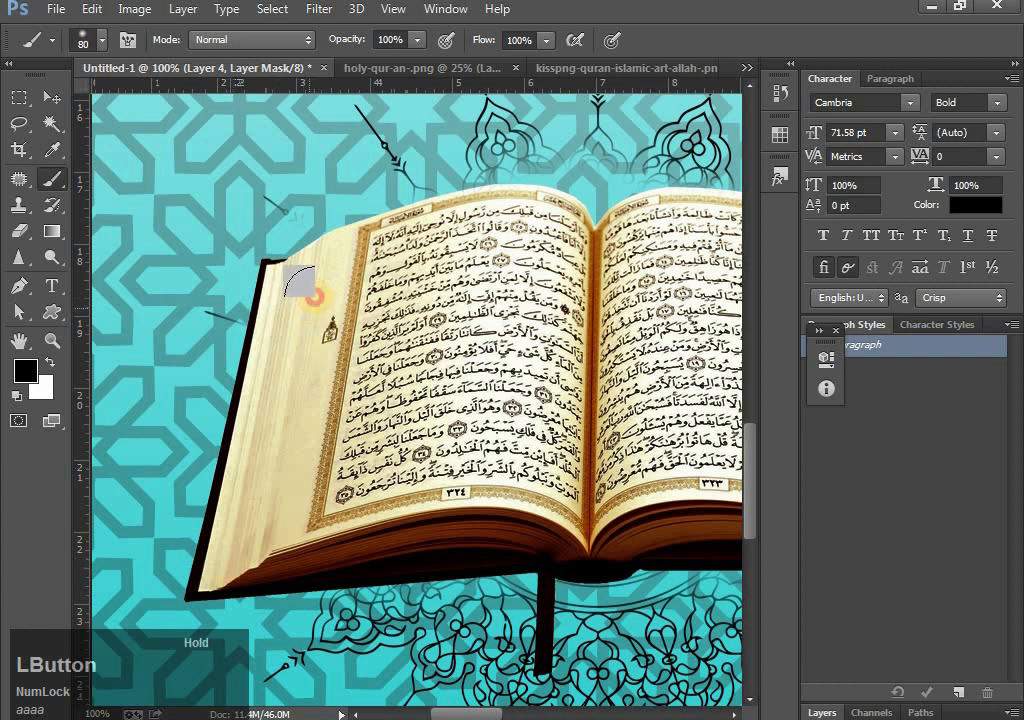
left_click_drag(386, 428, 329, 354)
left_click_drag(290, 475, 443, 443)
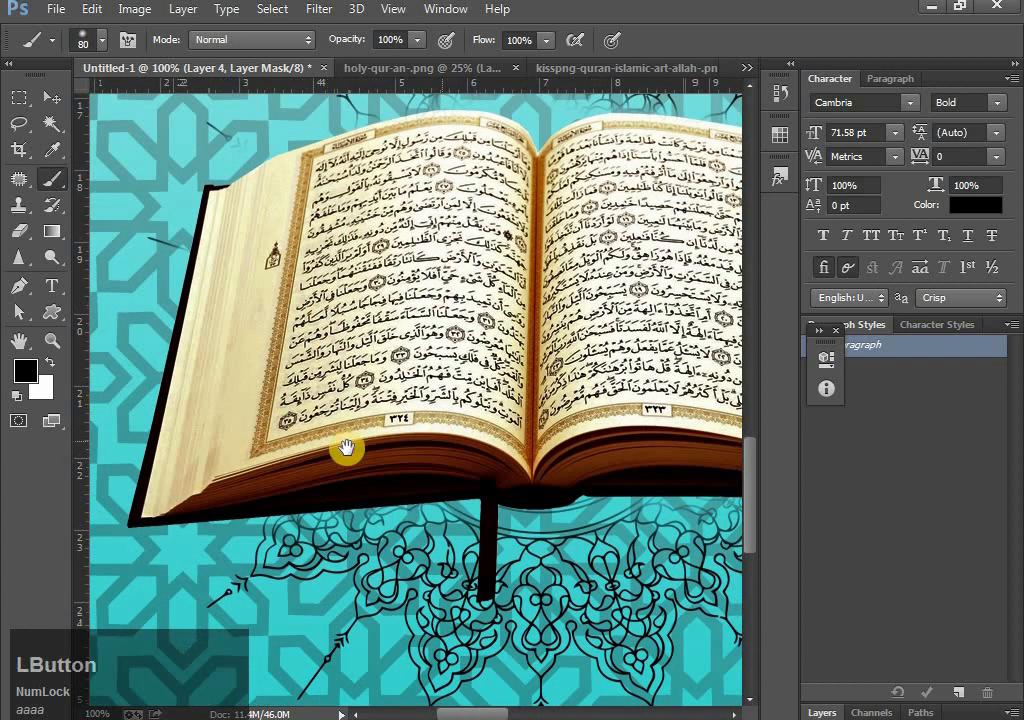
left_click_drag(347, 447, 243, 452)
left_click_drag(469, 469, 183, 460)
left_click_drag(442, 397, 443, 442)
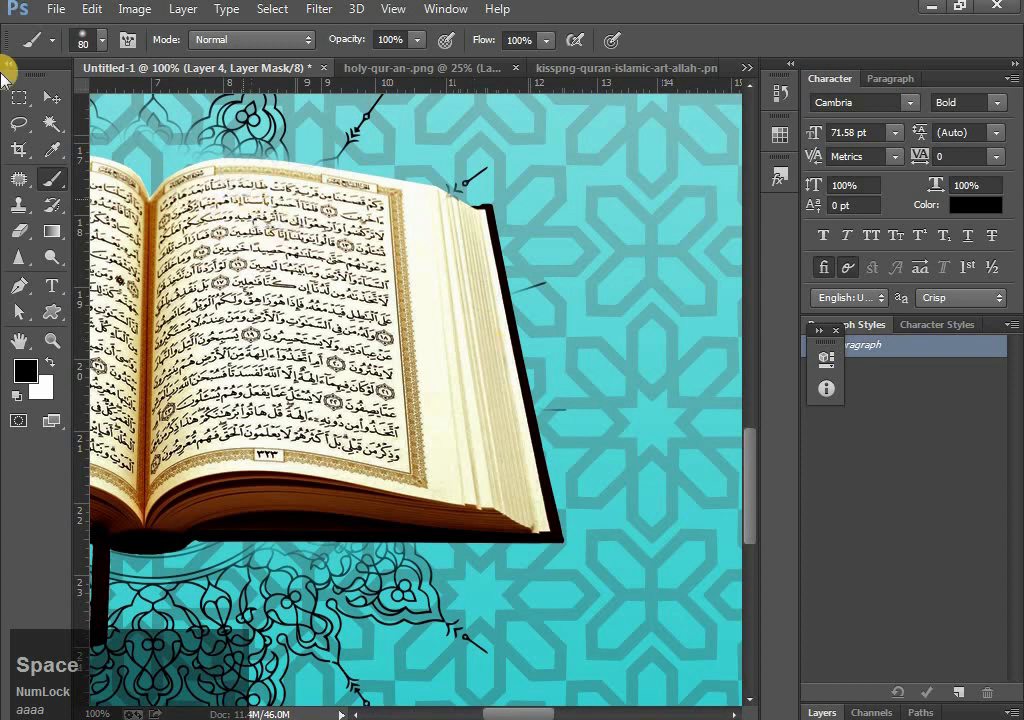
left_click(51, 97)
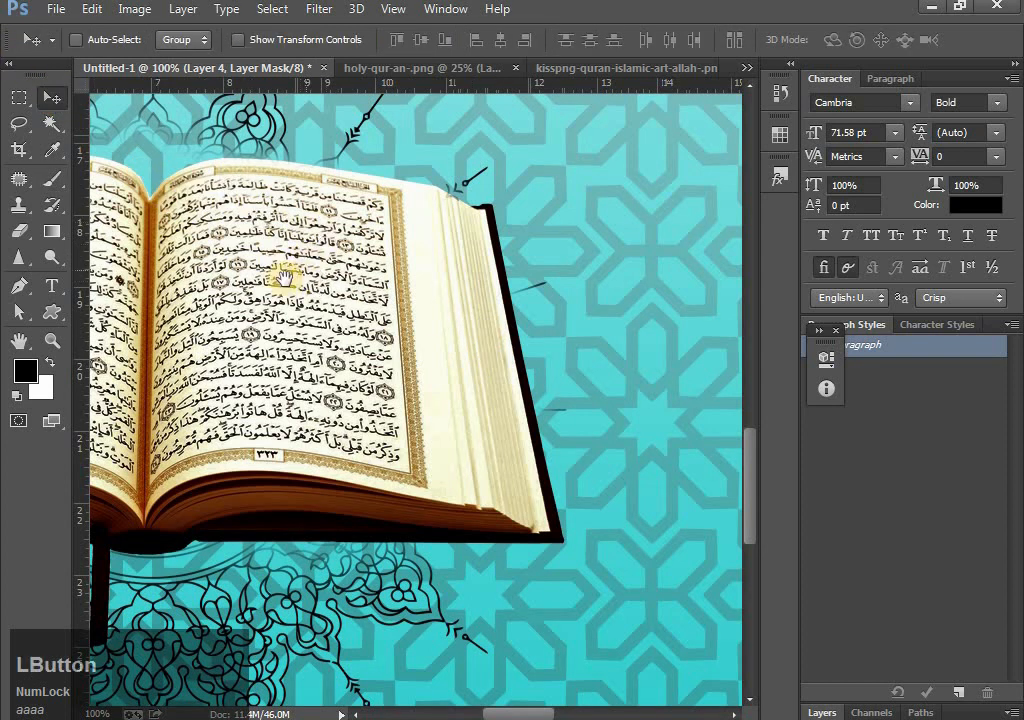
Paint white on Layer 4's mask, reducing the brush from 80 to 25 px, to restore the slanted arrow line above the left page
left_click_drag(285, 278, 450, 288)
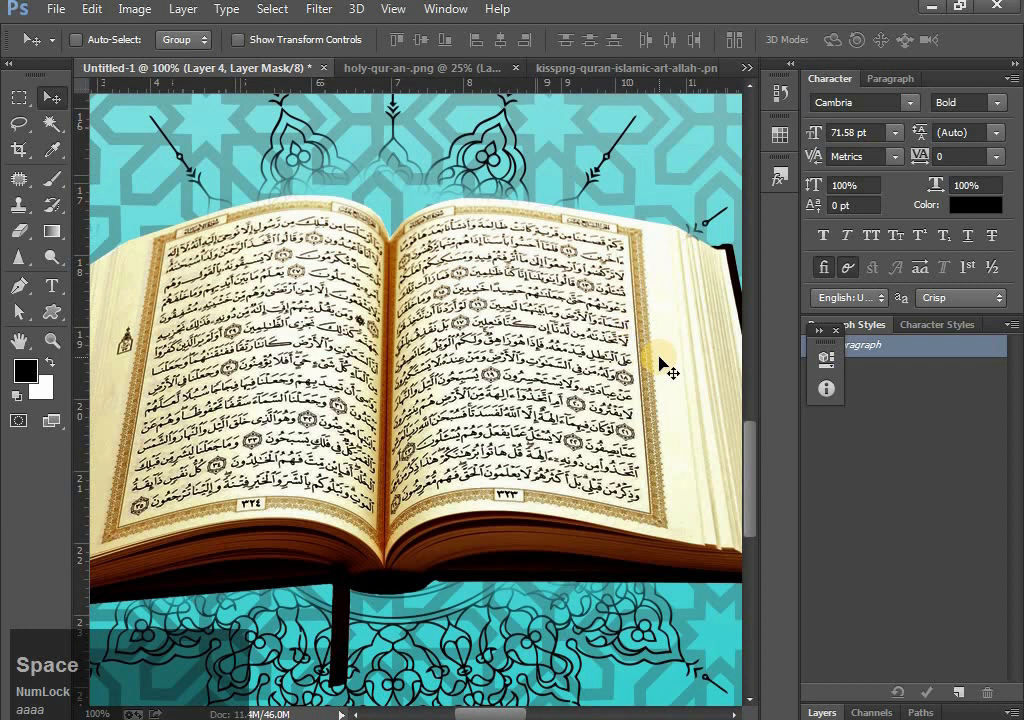
key("F7")
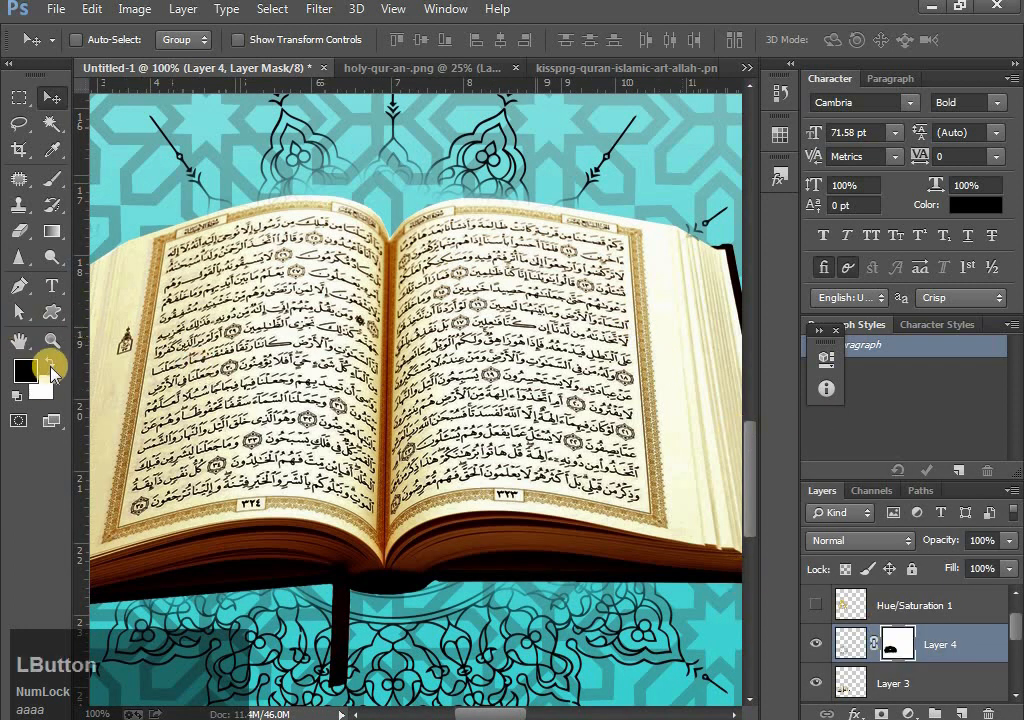
left_click(48, 362)
left_click_drag(167, 414, 489, 436)
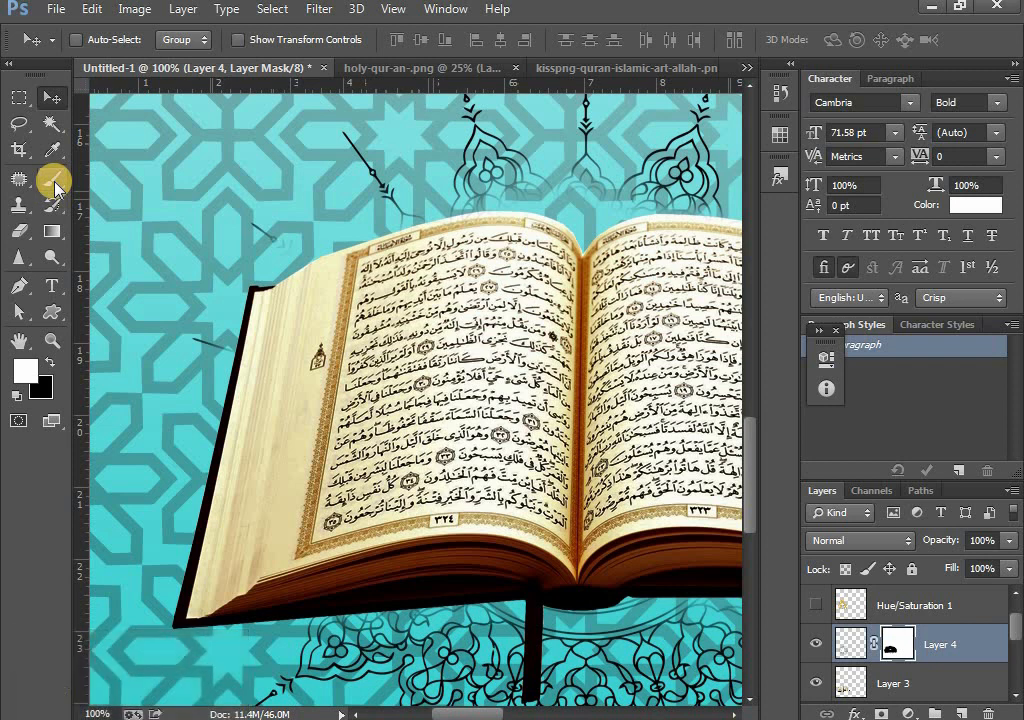
left_click(52, 180)
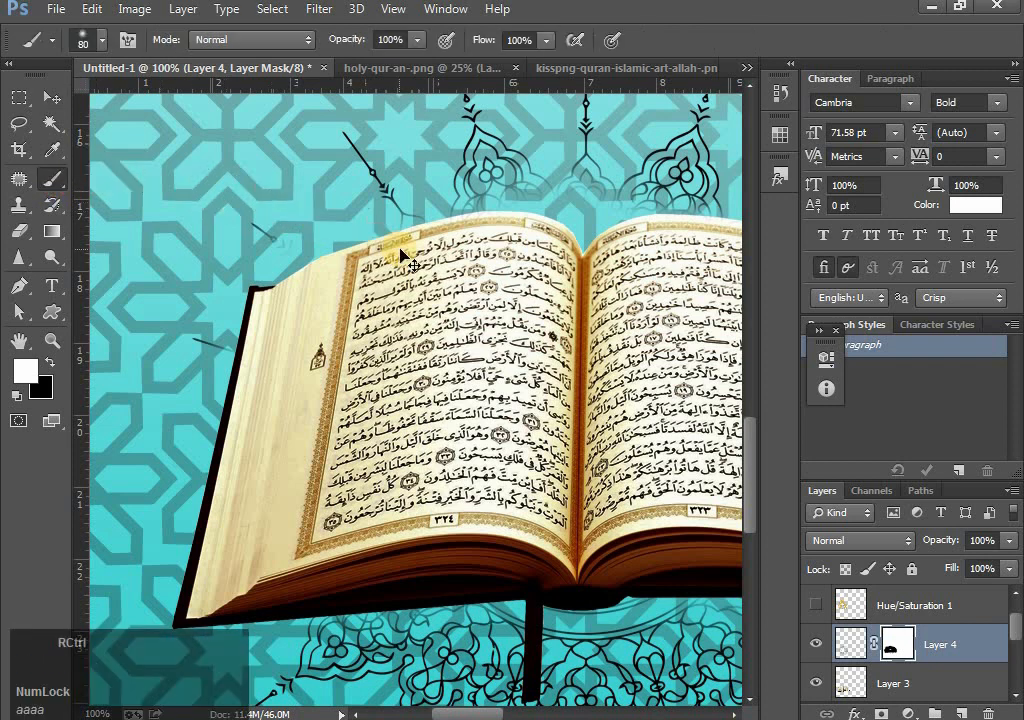
key("ctrl+equal")
key("ctrl+equal")
left_click_drag(441, 306, 465, 678)
left_click_drag(358, 325, 386, 393)
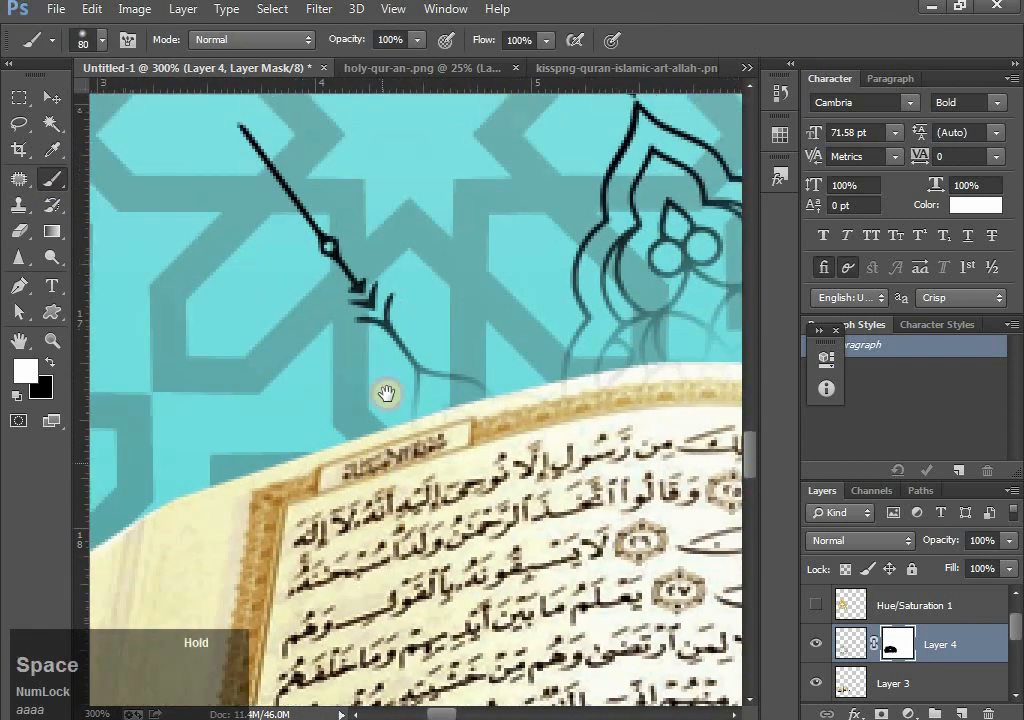
key("bracketleft")
key("bracketleft")
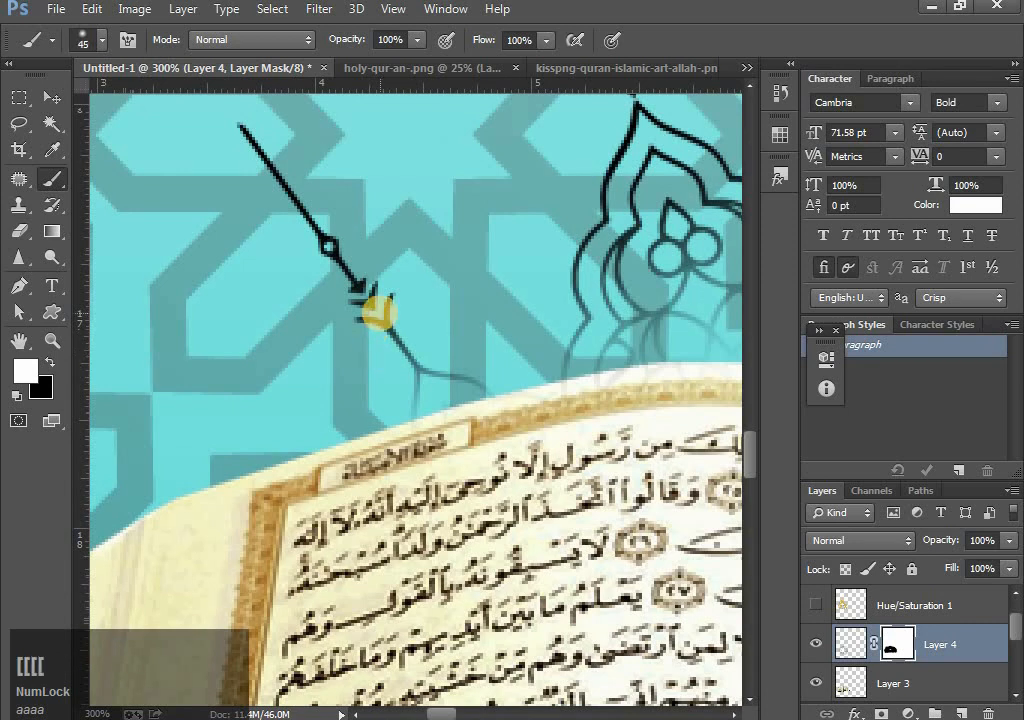
left_click(383, 313)
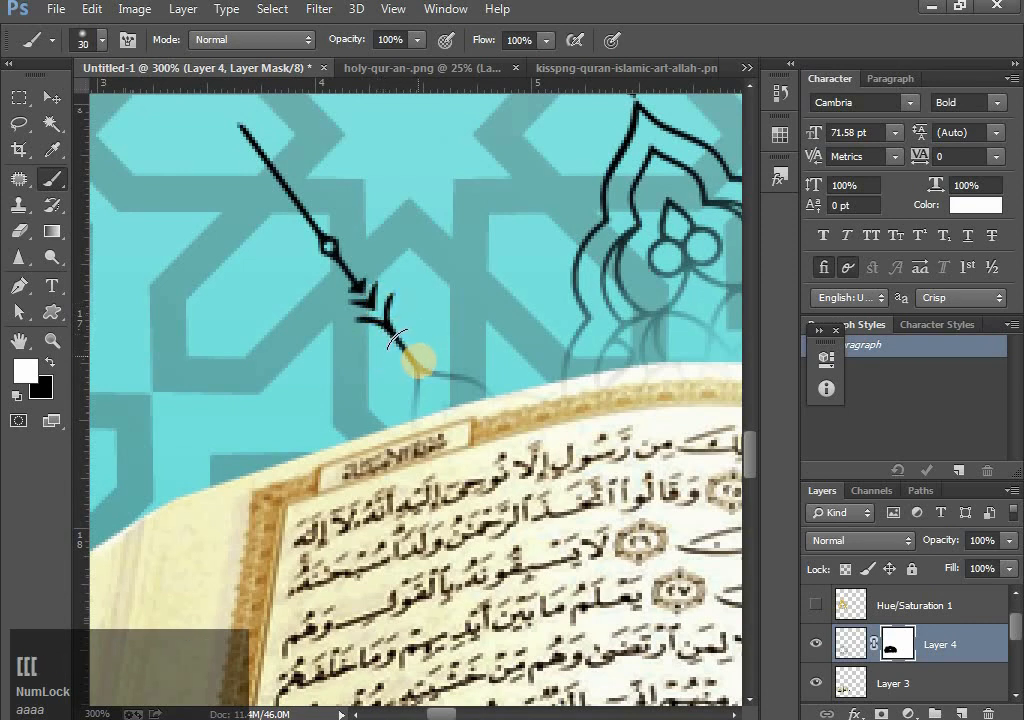
mouse_move(416, 372)
left_mouse_down()
mouse_move(480, 354)
mouse_move(430, 430)
left_mouse_up()
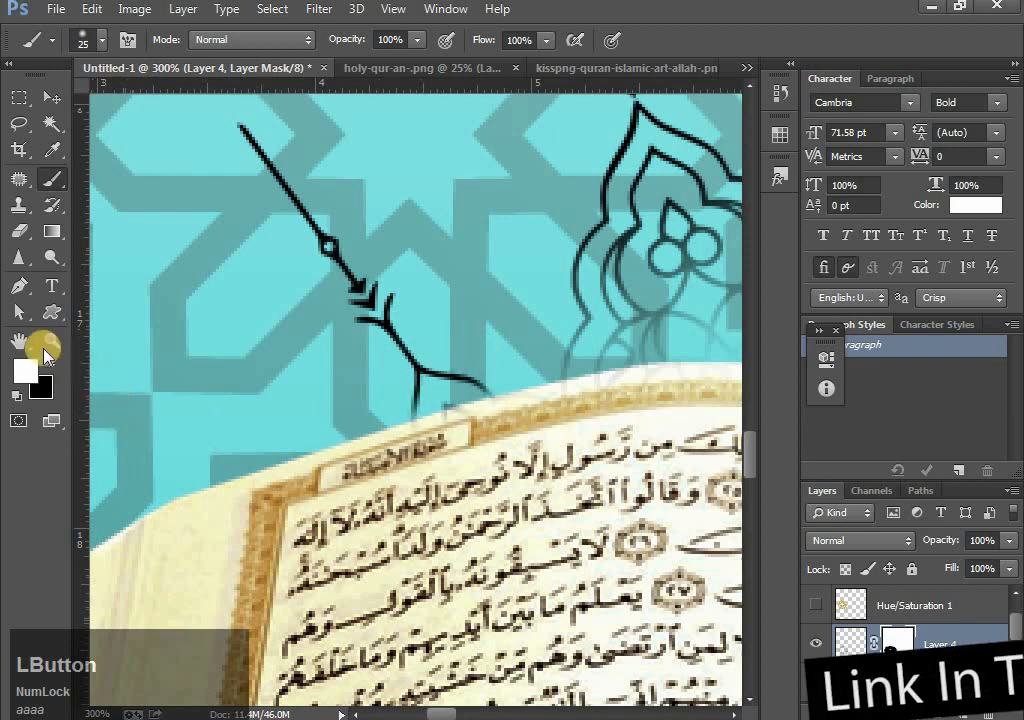
Mask the arrow's overspill off the left page edge in black and restore the petal motif above the left page in white
left_click(49, 362)
key("space")
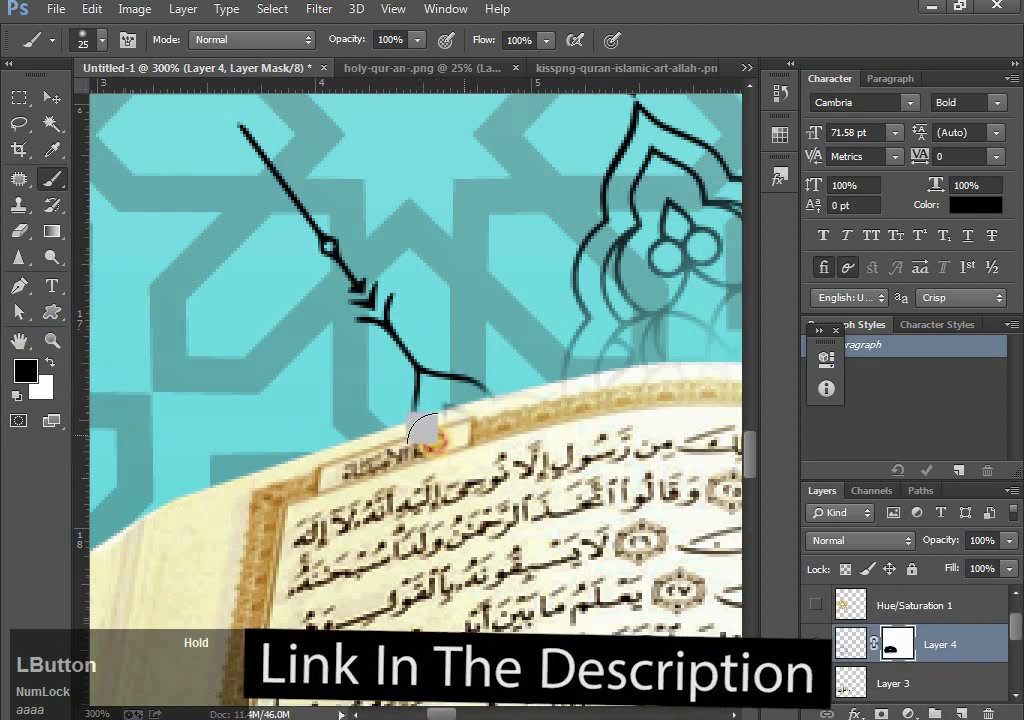
left_click_drag(530, 464, 190, 527)
left_click(50, 370)
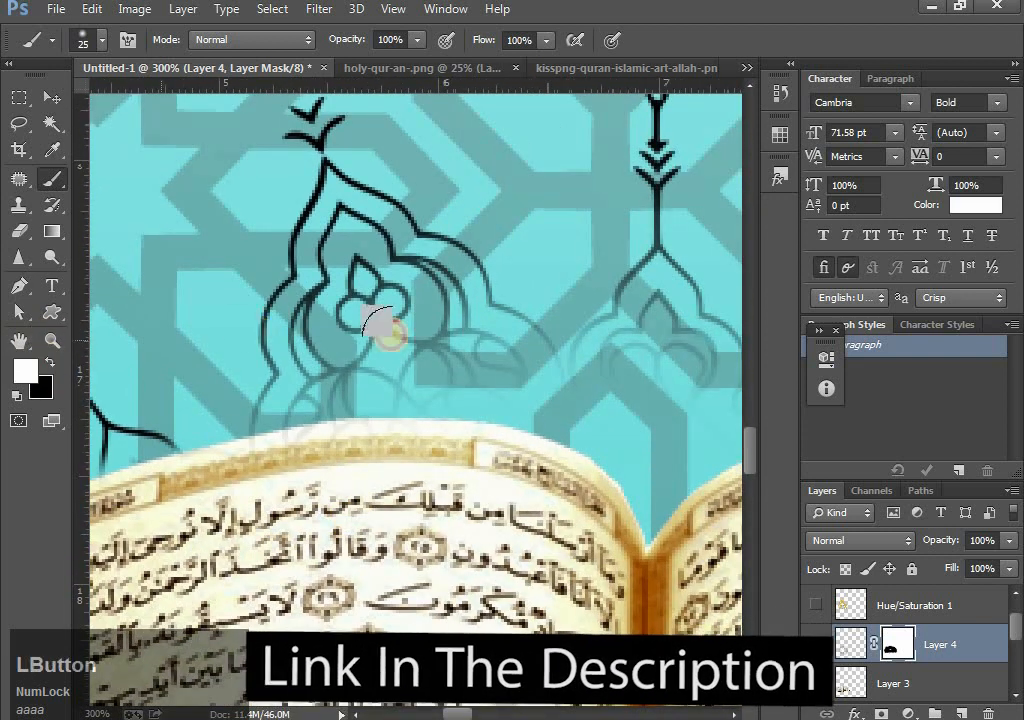
mouse_move(377, 327)
left_mouse_down()
mouse_move(272, 333)
mouse_move(296, 300)
mouse_move(378, 275)
mouse_move(598, 351)
mouse_move(553, 350)
mouse_move(556, 365)
mouse_move(408, 353)
mouse_move(258, 362)
mouse_move(256, 381)
mouse_move(263, 367)
mouse_move(222, 388)
mouse_move(320, 353)
mouse_move(377, 354)
left_mouse_up()
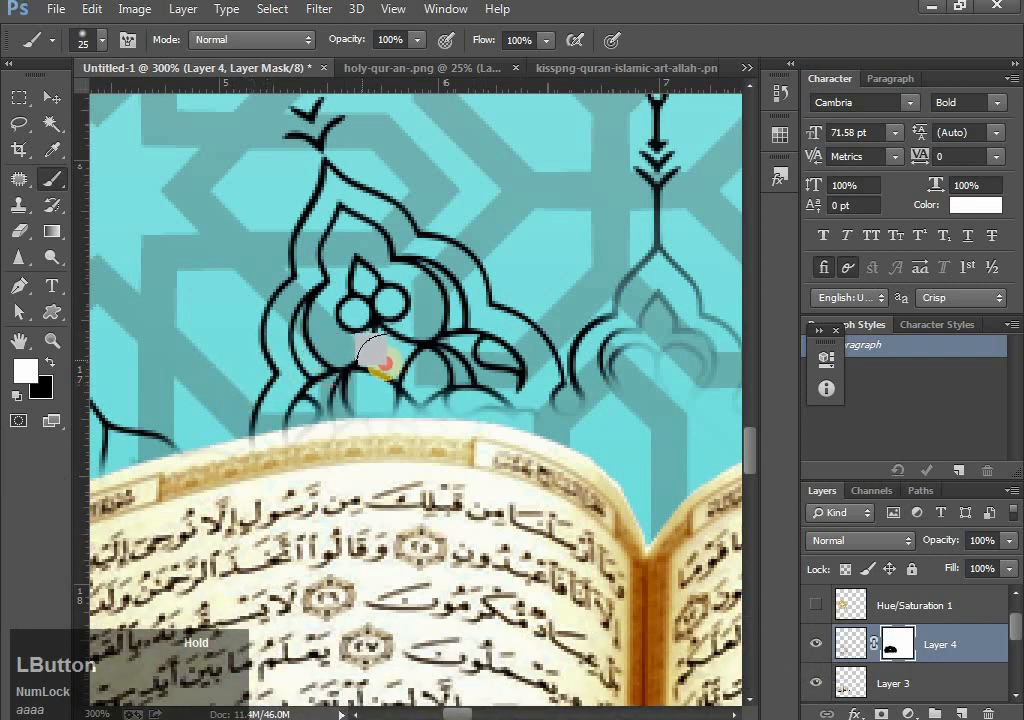
Reduce the brush to 8 px and restore the mandala's central heart-shaped motif down into the gap between the pages
key("space")
mouse_move(493, 388)
left_mouse_down()
mouse_move(341, 388)
mouse_move(324, 373)
mouse_move(442, 337)
mouse_move(544, 339)
mouse_move(457, 349)
mouse_move(474, 392)
mouse_move(507, 409)
mouse_move(506, 400)
mouse_move(482, 515)
left_mouse_up()
key("bracketleft")
key("bracketleft")
key("bracketleft")
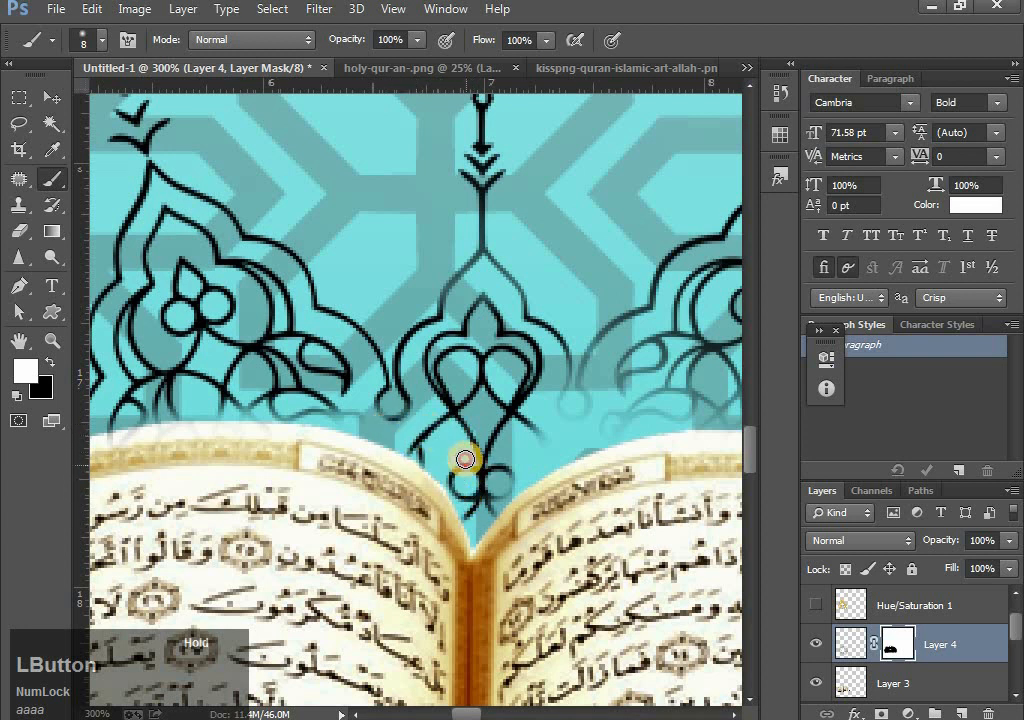
mouse_move(465, 459)
left_mouse_down()
mouse_move(484, 487)
mouse_move(518, 472)
mouse_move(489, 498)
mouse_move(537, 452)
mouse_move(620, 417)
mouse_move(521, 439)
mouse_move(601, 360)
mouse_move(567, 384)
mouse_move(565, 353)
mouse_move(574, 391)
mouse_move(536, 429)
mouse_move(562, 444)
mouse_move(515, 485)
mouse_move(570, 443)
mouse_move(448, 510)
mouse_move(557, 459)
mouse_move(577, 434)
mouse_move(518, 420)
mouse_move(478, 372)
mouse_move(510, 386)
left_mouse_up()
Restore the petal motif above the right page by painting white on the mask with a 10 px brush
left_click_drag(487, 436, 375, 437)
mouse_move(373, 497)
left_mouse_down()
mouse_move(483, 480)
mouse_move(377, 496)
mouse_move(414, 496)
left_mouse_up()
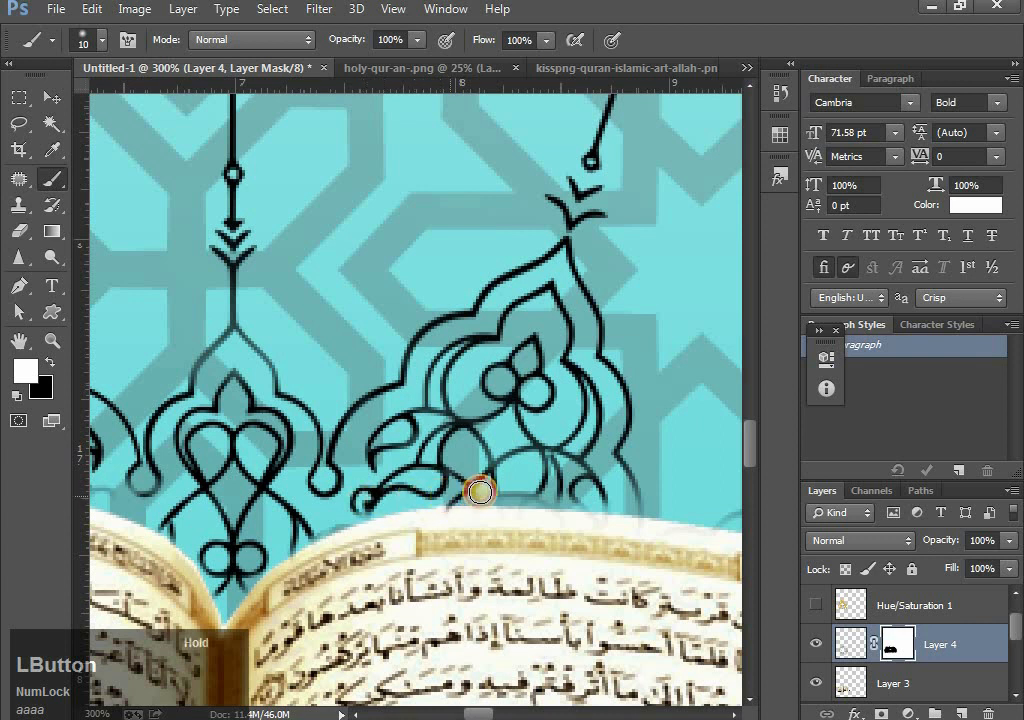
mouse_move(480, 491)
left_mouse_down()
mouse_move(649, 503)
mouse_move(600, 449)
mouse_move(586, 491)
mouse_move(537, 457)
mouse_move(536, 471)
mouse_move(552, 465)
mouse_move(489, 467)
mouse_move(474, 436)
mouse_move(407, 423)
mouse_move(402, 399)
mouse_move(422, 400)
mouse_move(447, 522)
left_mouse_up()
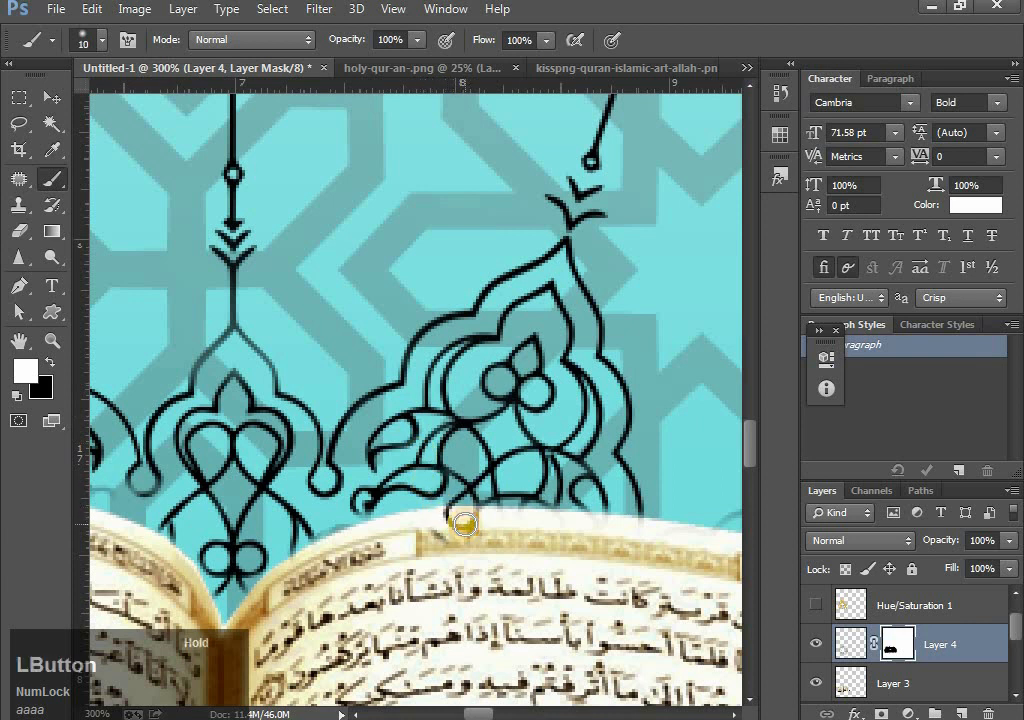
Paint black on the mask to hide the mandala lines overlapping the right page's upper edge
key("x")
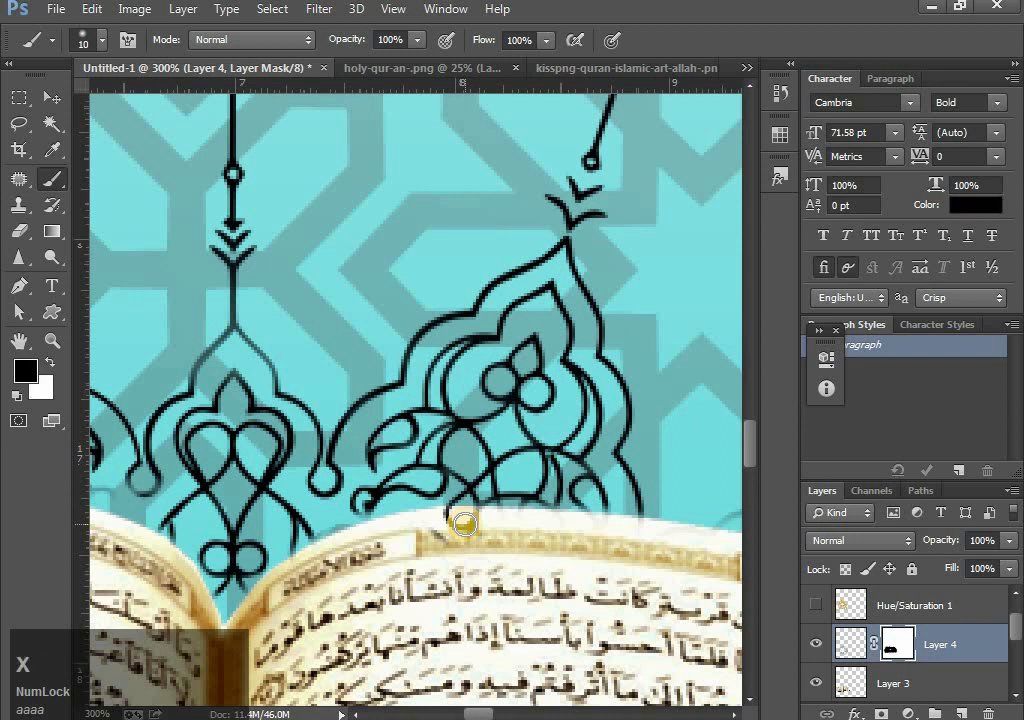
left_click_drag(463, 524, 461, 528)
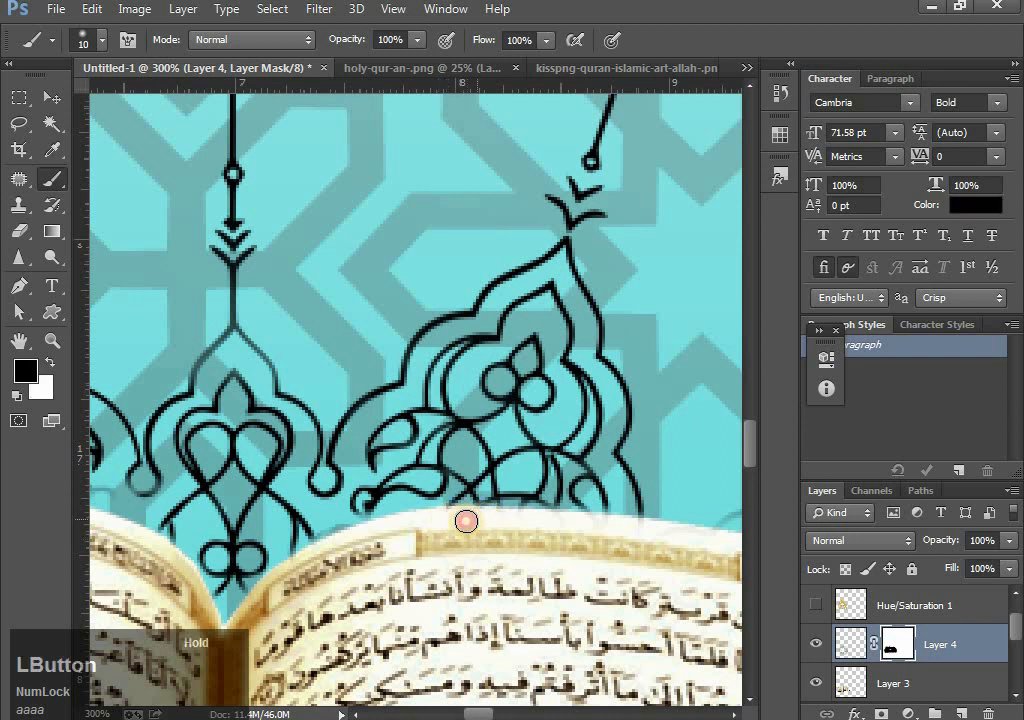
left_click_drag(584, 526, 617, 526)
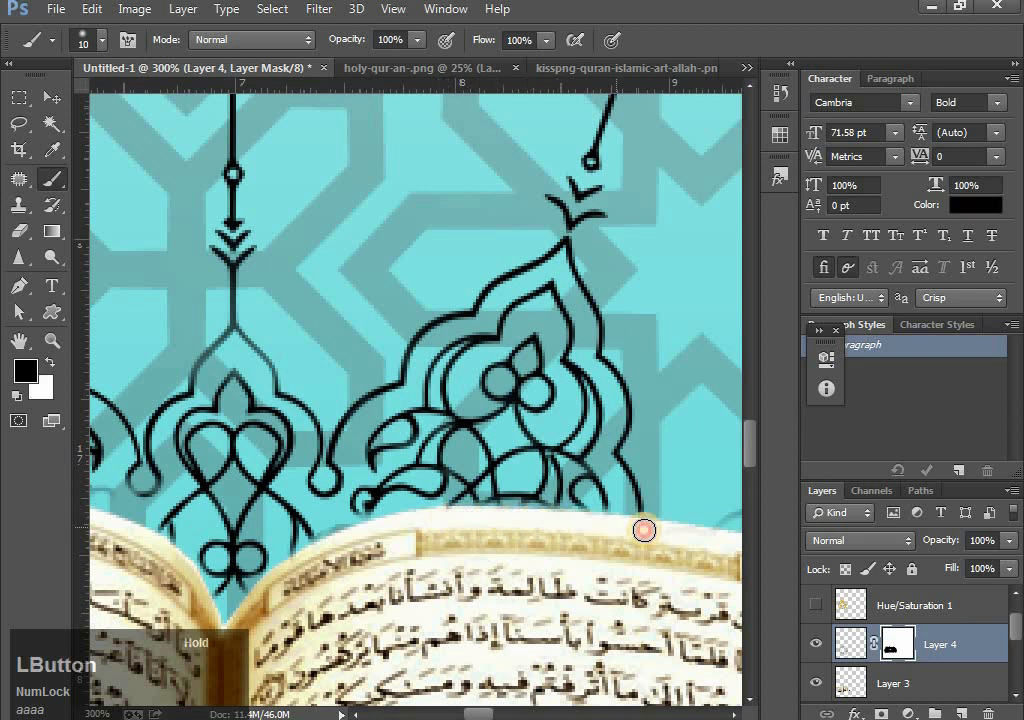
key("space")
left_click_drag(474, 544, 586, 512)
left_click_drag(391, 560, 542, 569)
left_click_drag(368, 542, 414, 557)
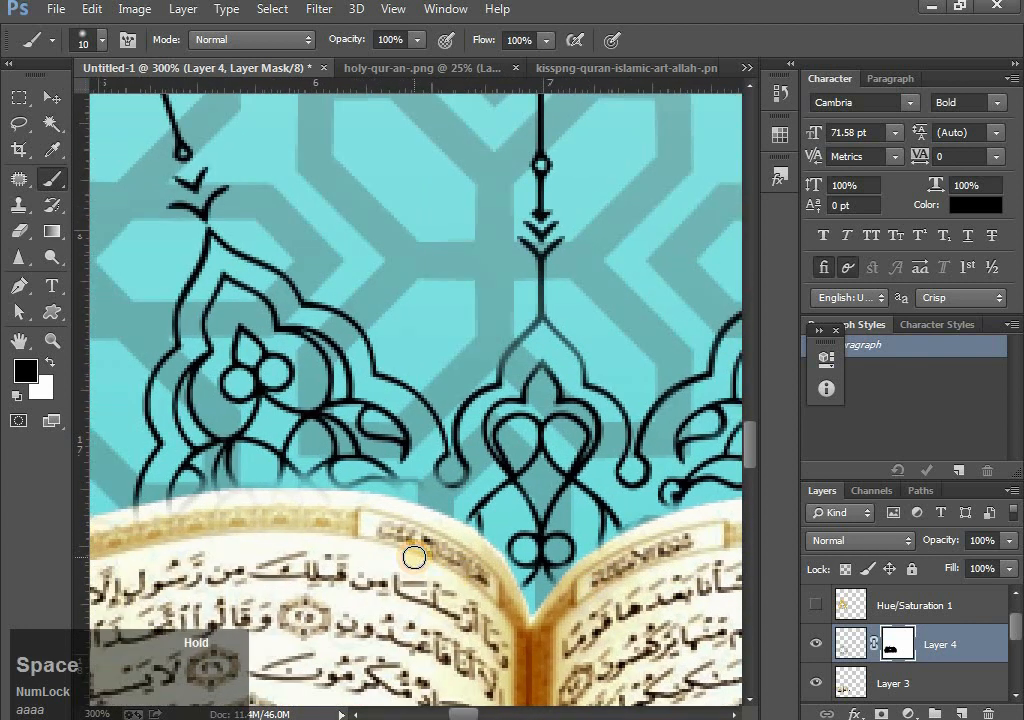
Restore the lower lines of the petal above the left page in white and mask their overspill off the page edge in black
key("x")
mouse_move(432, 470)
left_mouse_down()
mouse_move(191, 468)
mouse_move(228, 474)
left_mouse_up()
key("space")
mouse_move(230, 486)
left_mouse_down()
mouse_move(427, 455)
mouse_move(506, 457)
left_mouse_up()
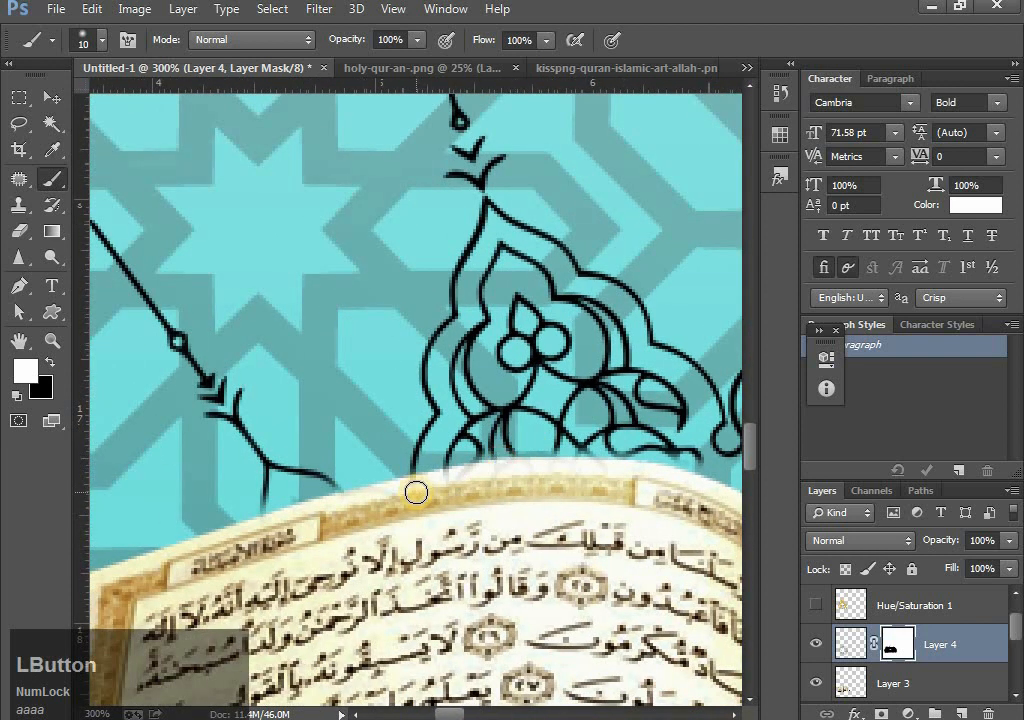
key("x")
left_click_drag(400, 489, 468, 486)
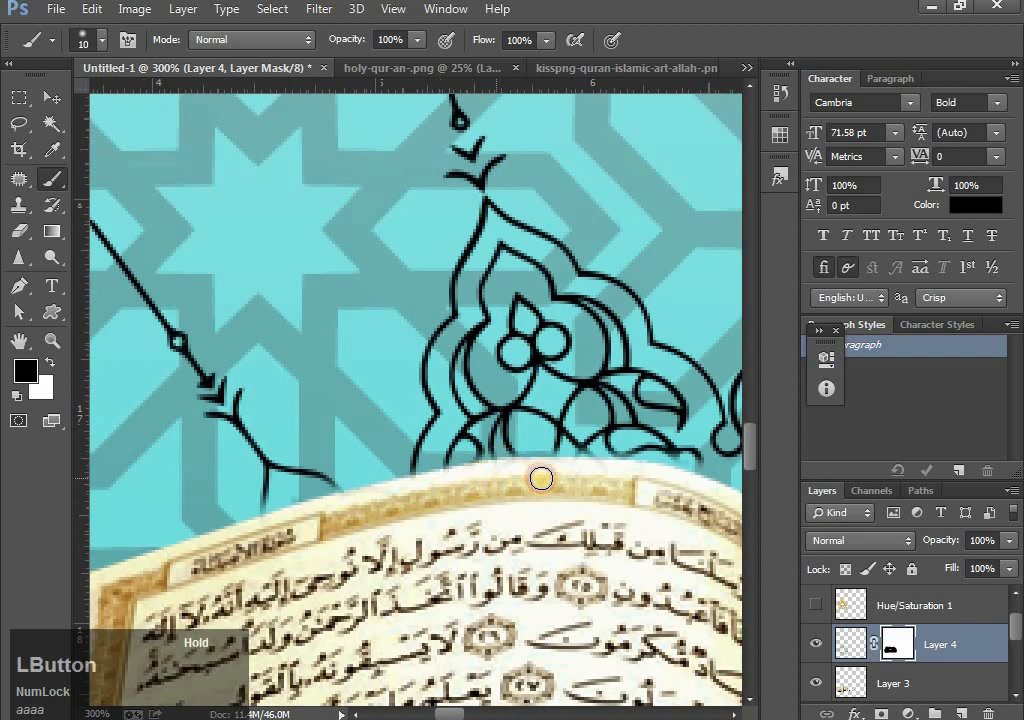
key("x")
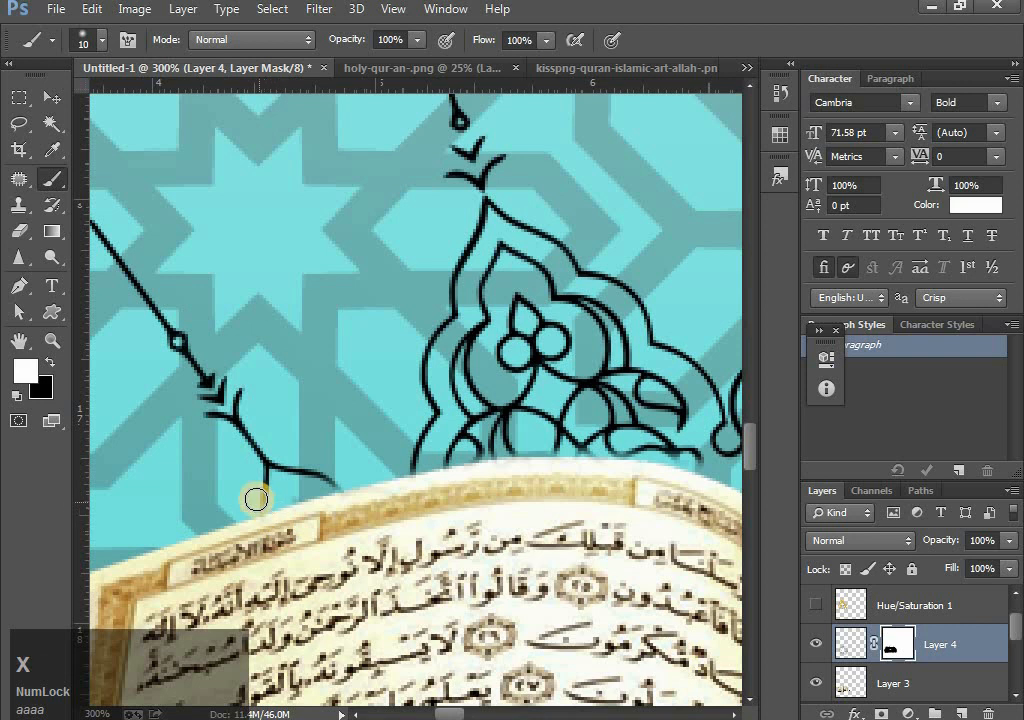
Restore the pin-shaped line and its branching tail above the left page's outer corner with a 10 px white brush
key("x")
mouse_move(367, 497)
left_mouse_down()
mouse_move(342, 505)
mouse_move(507, 429)
mouse_move(334, 528)
mouse_move(414, 494)
left_mouse_up()
key("space")
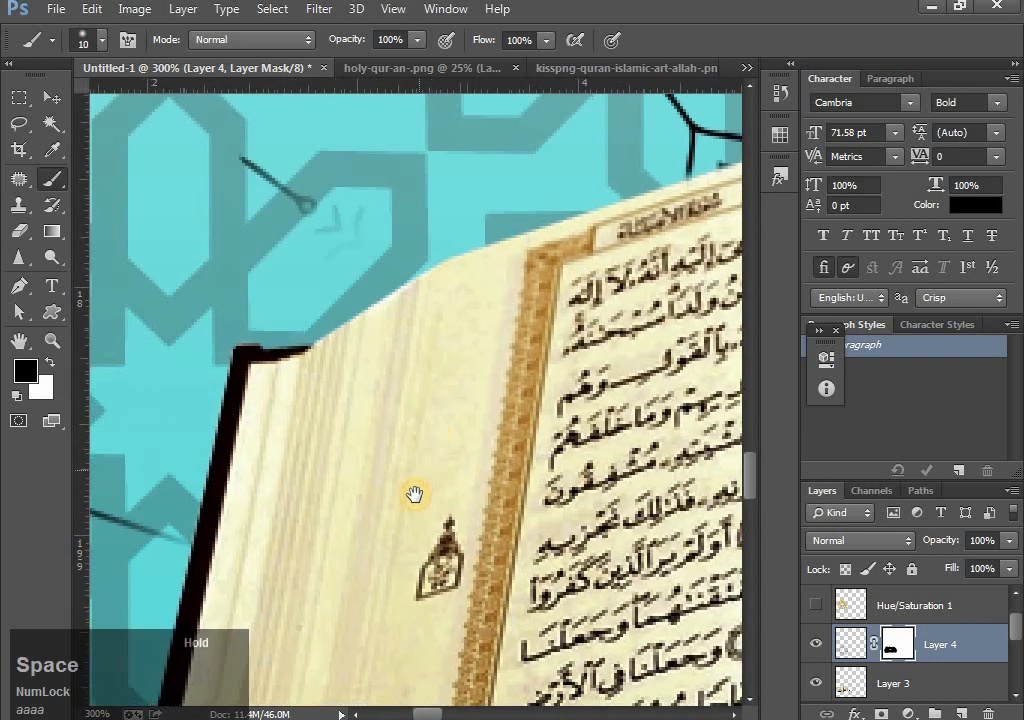
left_click_drag(311, 208, 346, 214)
key("x")
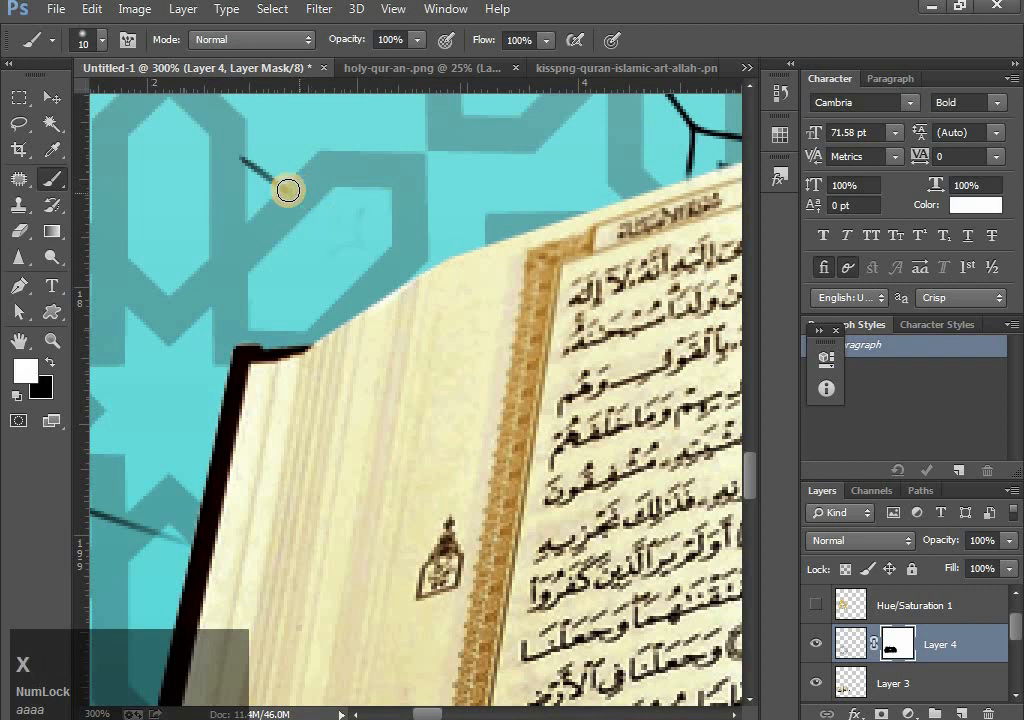
left_click_drag(288, 190, 329, 219)
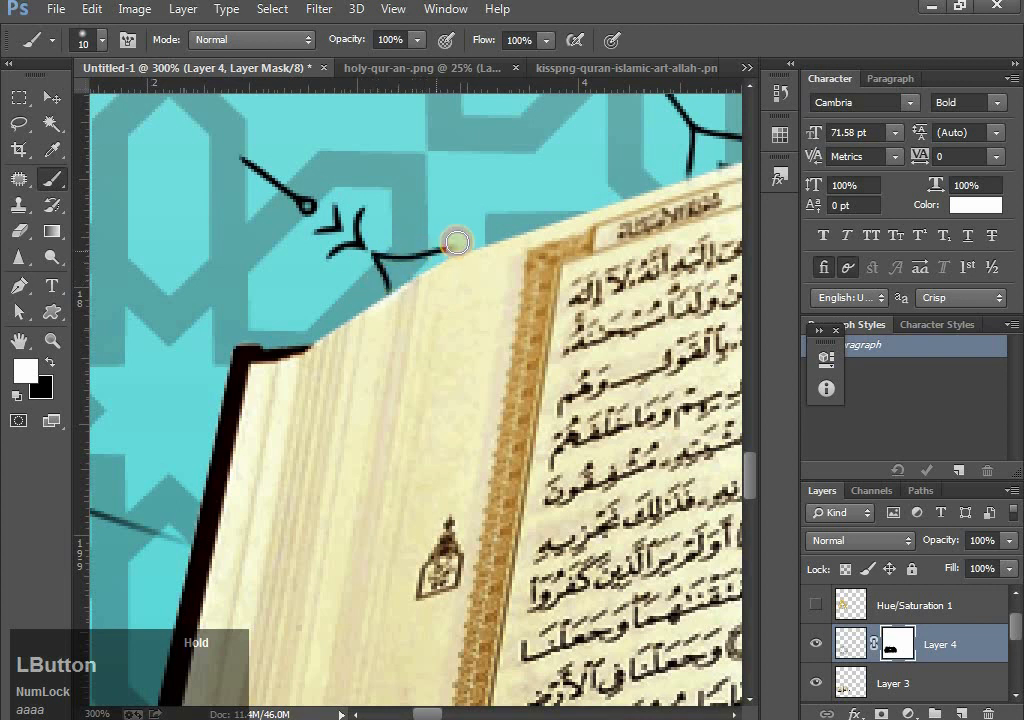
Mask the overspill off the left page's outer corner in black and restore the short slanted line beside the left cover in white
key("x")
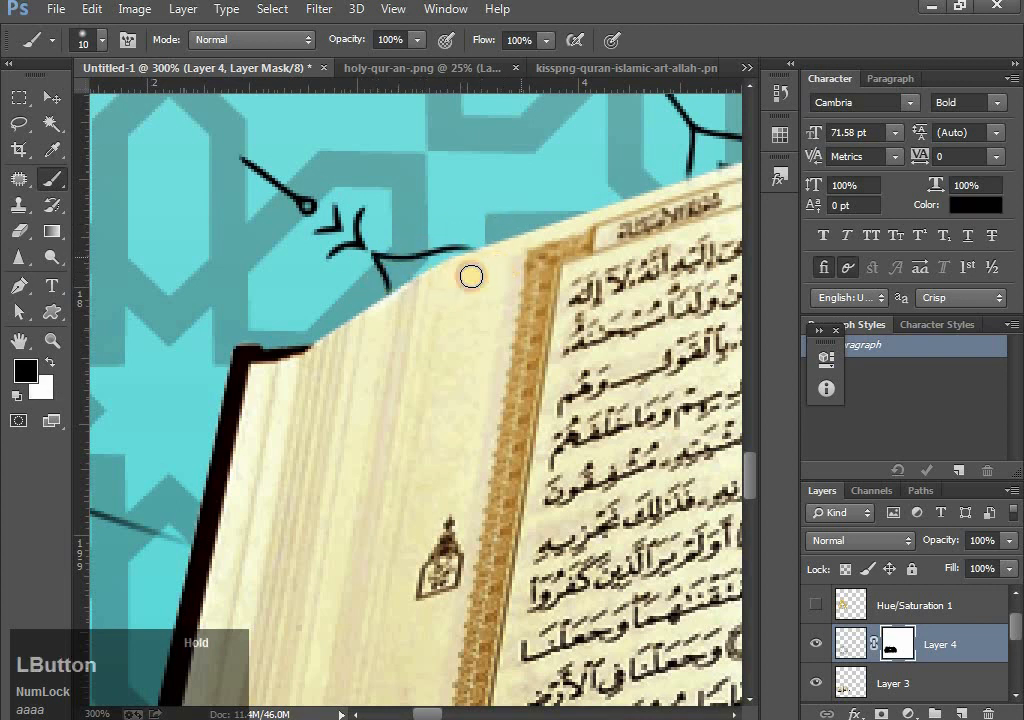
left_click_drag(385, 371, 550, 209)
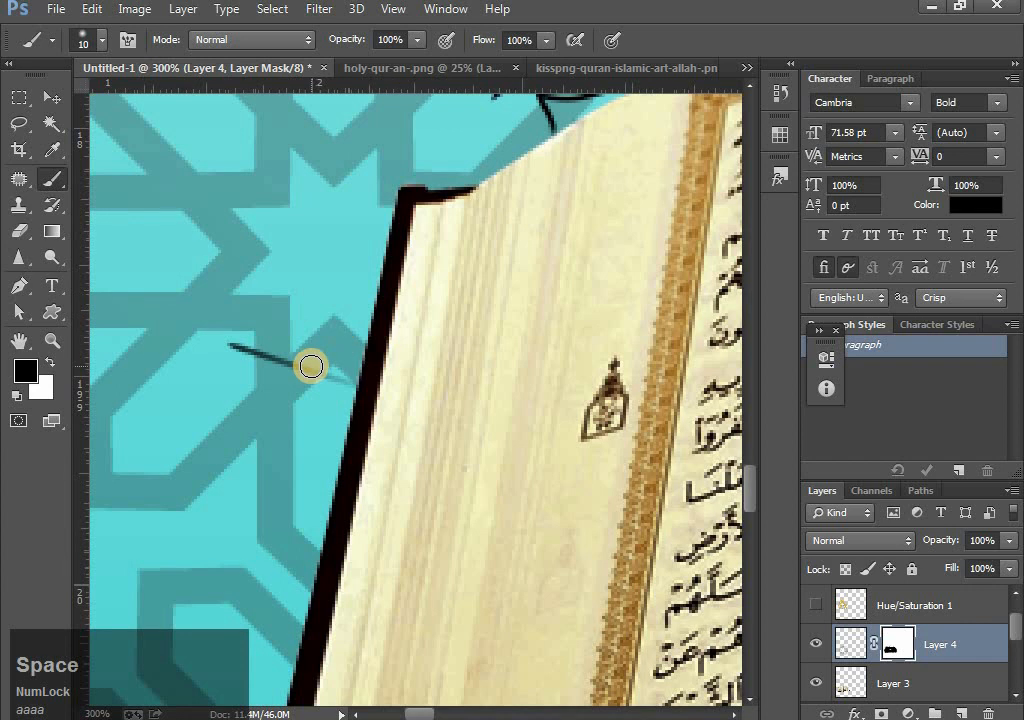
key("x")
left_click(320, 376)
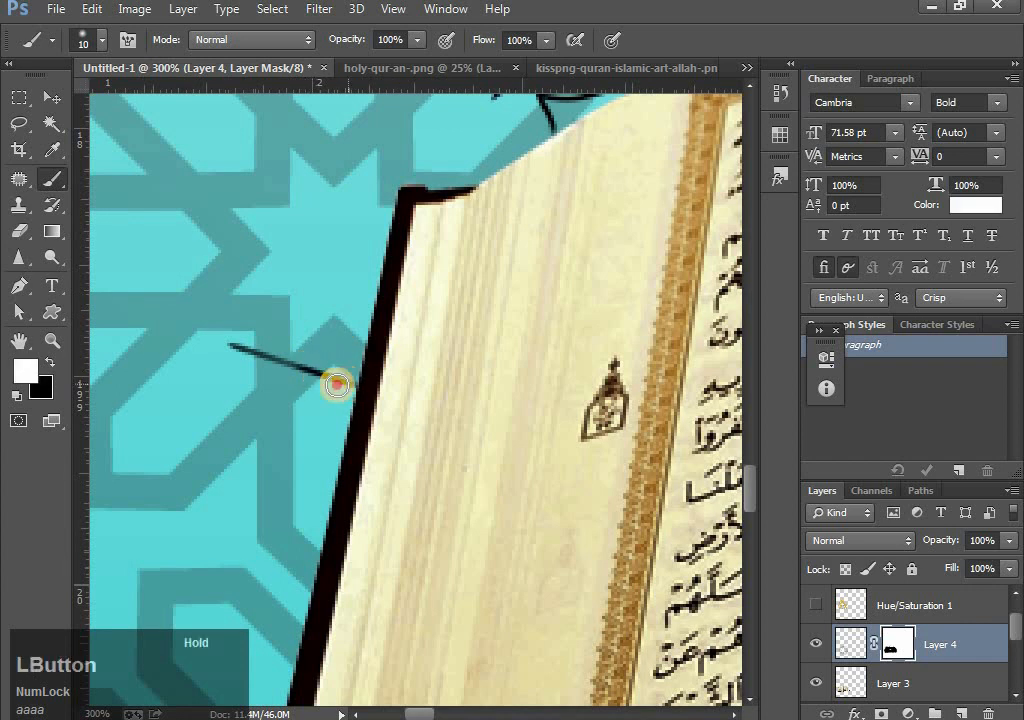
Restore the horizontal pin-shaped line beside the lower part of the book's left cover by painting white on the mask
left_click_drag(229, 389, 338, 263)
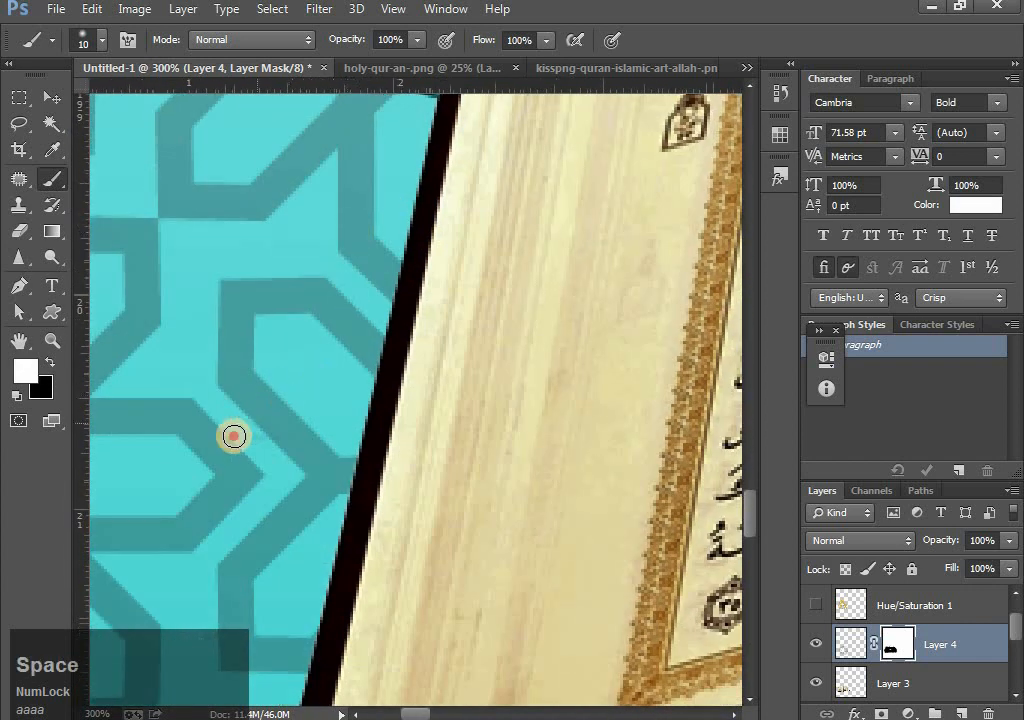
left_click_drag(233, 436, 328, 437)
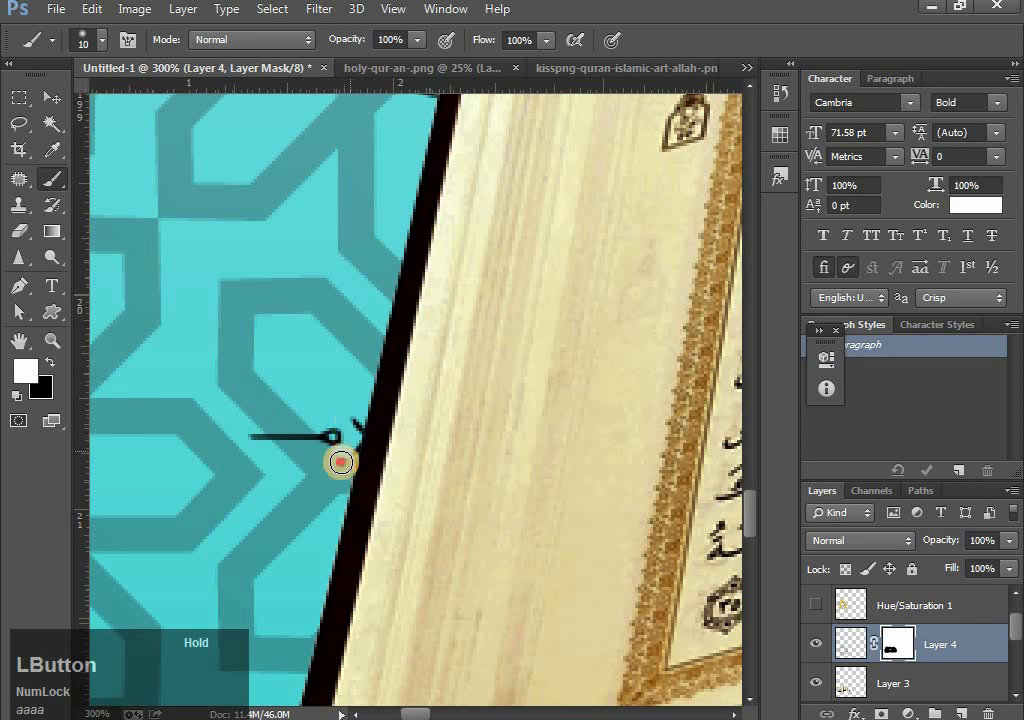
left_click_drag(352, 478, 407, 291)
left_click_drag(397, 360, 391, 315)
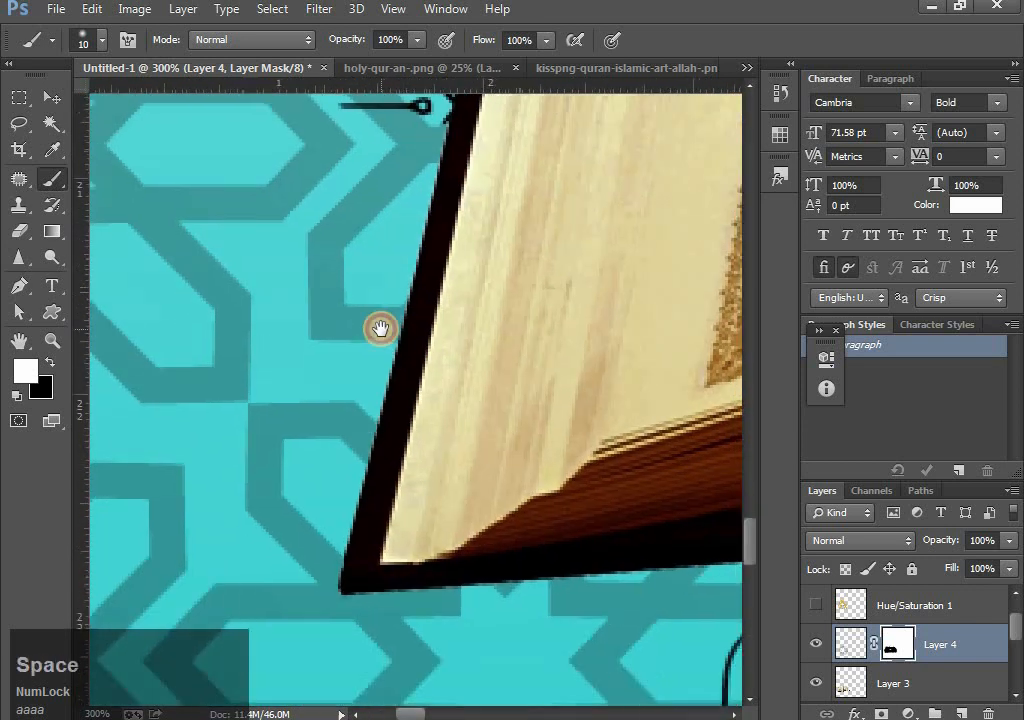
Enlarge the brush to 30 px and restore the mandala under the left cover and the curved bands beneath the spine
mouse_move(425, 130)
left_mouse_down()
mouse_move(336, 365)
mouse_move(309, 484)
mouse_move(317, 611)
mouse_move(482, 601)
mouse_move(591, 608)
mouse_move(257, 474)
mouse_move(533, 447)
mouse_move(368, 496)
mouse_move(463, 467)
mouse_move(419, 521)
mouse_move(414, 492)
mouse_move(408, 518)
mouse_move(493, 451)
mouse_move(444, 448)
mouse_move(459, 439)
mouse_move(599, 421)
mouse_move(528, 444)
mouse_move(521, 454)
mouse_move(557, 473)
mouse_move(508, 550)
mouse_move(463, 530)
mouse_move(509, 491)
mouse_move(476, 521)
mouse_move(524, 496)
mouse_move(315, 529)
mouse_move(276, 467)
mouse_move(526, 447)
mouse_move(352, 469)
mouse_move(375, 496)
mouse_move(510, 504)
mouse_move(584, 482)
mouse_move(593, 490)
mouse_move(594, 465)
mouse_move(657, 455)
mouse_move(550, 556)
mouse_move(294, 565)
left_mouse_up()
key("bracketright")
key("bracketright")
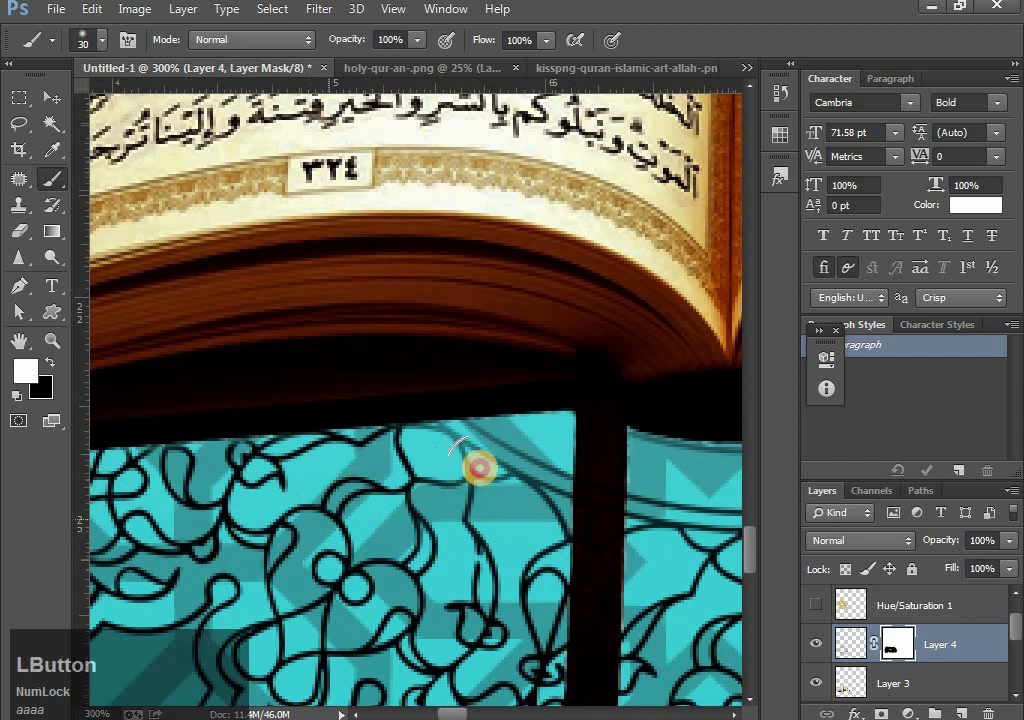
mouse_move(479, 467)
left_mouse_down()
mouse_move(509, 456)
mouse_move(421, 466)
mouse_move(443, 496)
mouse_move(529, 460)
mouse_move(517, 528)
mouse_move(535, 476)
left_mouse_up()
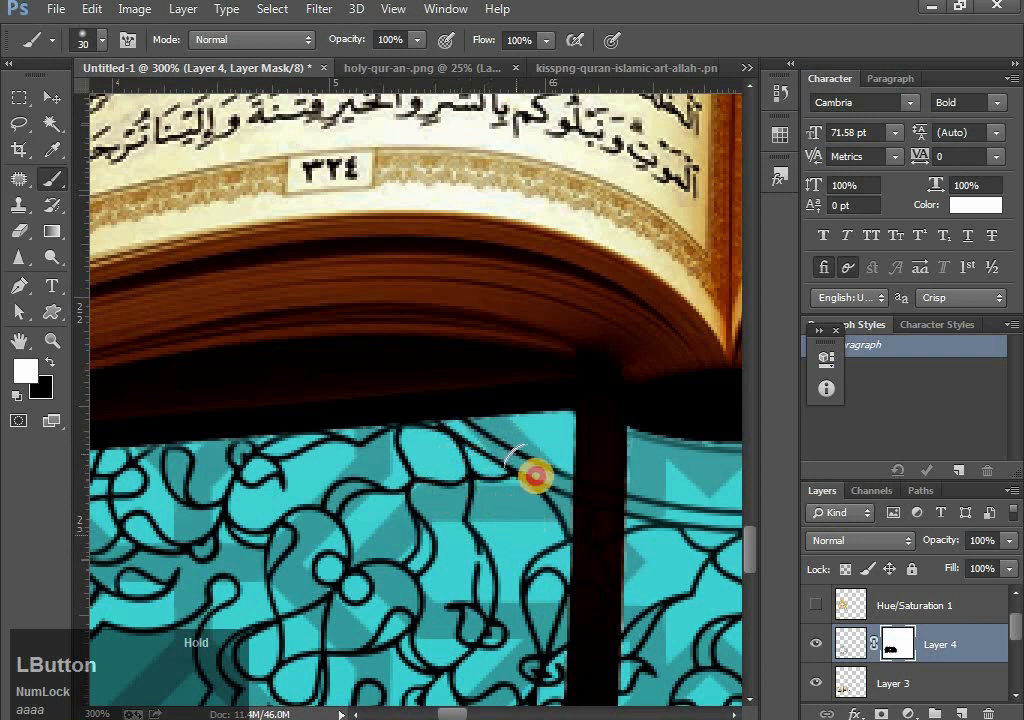
left_click_drag(498, 546, 304, 414)
left_click_drag(482, 405, 616, 356)
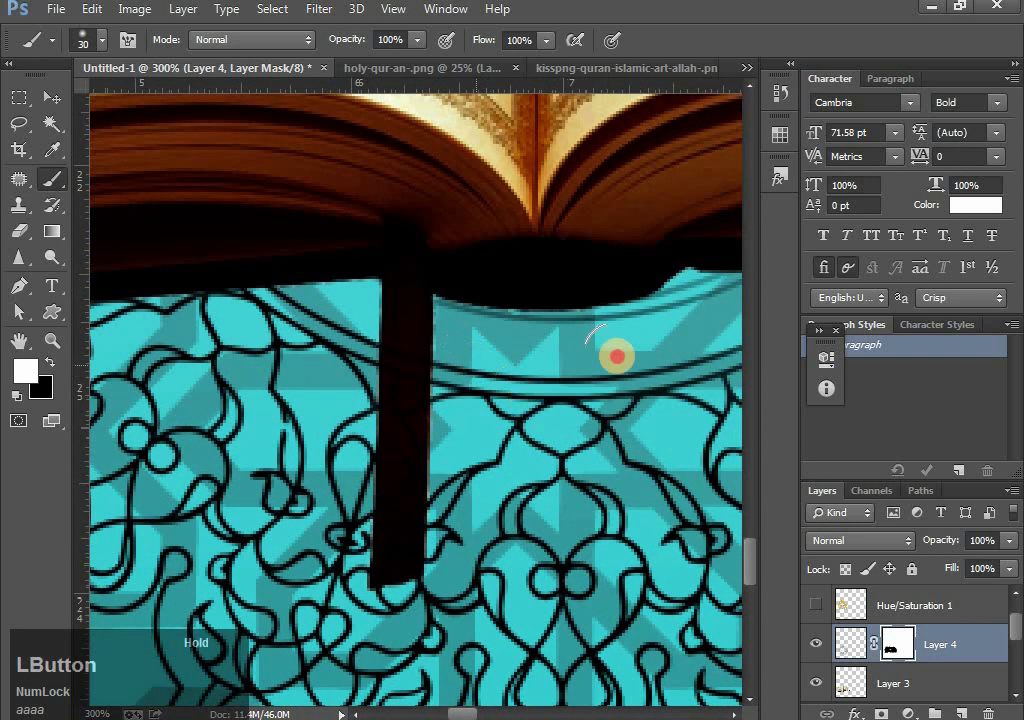
Reduce the brush to 15 px and paint black on the mask to hide mandala lines crossing the dark strip below the spine
key("x")
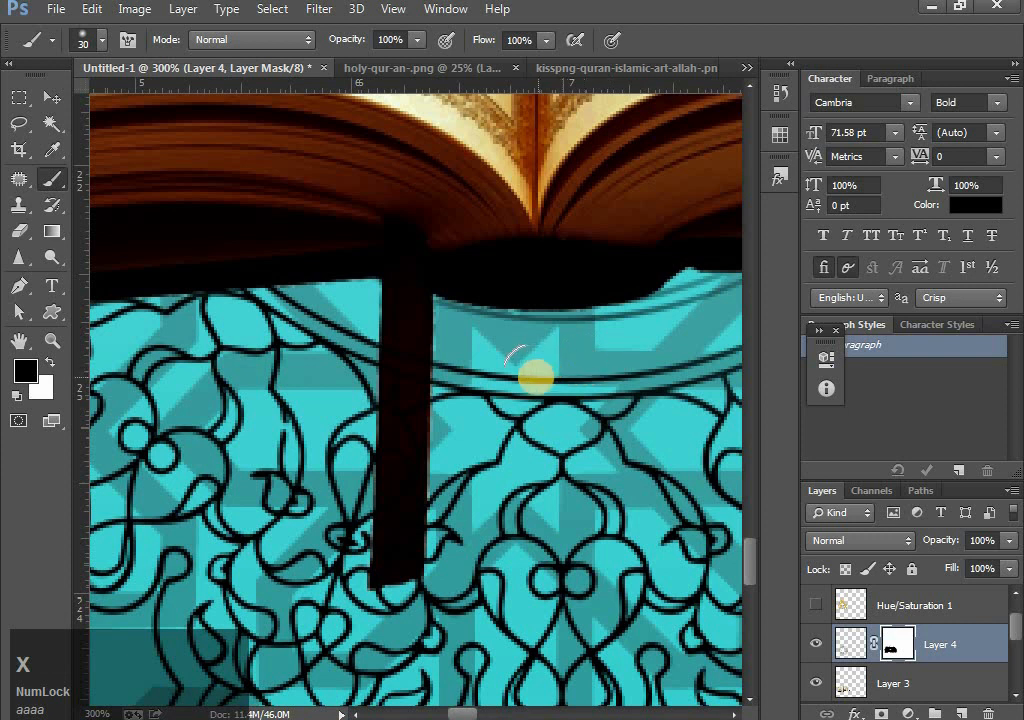
key("bracketleft")
key("bracketleft")
left_click(405, 387)
mouse_move(405, 387)
left_mouse_down()
mouse_move(388, 563)
mouse_move(405, 356)
mouse_move(404, 513)
mouse_move(389, 560)
mouse_move(399, 355)
mouse_move(489, 469)
mouse_move(373, 522)
mouse_move(292, 444)
mouse_move(245, 428)
mouse_move(419, 446)
mouse_move(542, 409)
mouse_move(535, 402)
mouse_move(596, 409)
mouse_move(603, 424)
mouse_move(502, 454)
mouse_move(563, 431)
mouse_move(446, 500)
mouse_move(344, 531)
mouse_move(269, 535)
mouse_move(385, 511)
mouse_move(547, 434)
mouse_move(582, 453)
mouse_move(341, 505)
mouse_move(325, 513)
mouse_move(462, 518)
mouse_move(342, 542)
mouse_move(359, 540)
mouse_move(420, 466)
mouse_move(387, 454)
mouse_move(701, 435)
mouse_move(703, 444)
mouse_move(392, 474)
mouse_move(529, 521)
left_mouse_up()
Restore the mandala lines beneath and beside the book's right cover by painting white on the mask
key("x")
left_click_drag(601, 583, 411, 464)
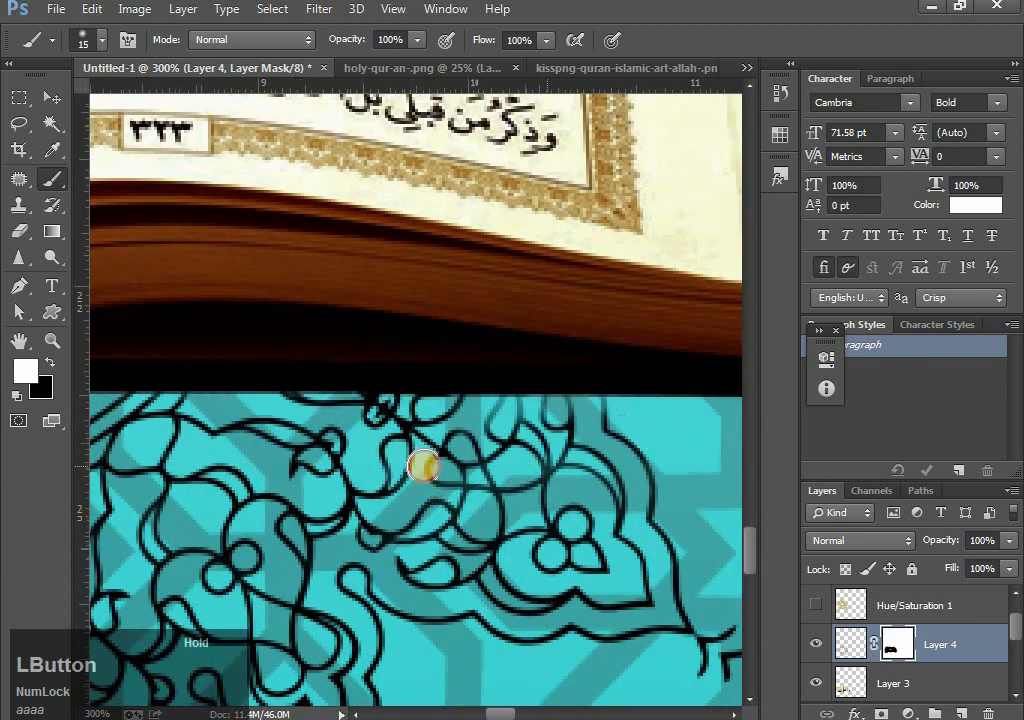
left_click_drag(725, 482, 505, 423)
left_click_drag(695, 317, 430, 487)
left_click_drag(445, 320, 463, 578)
mouse_move(546, 370)
left_mouse_down()
mouse_move(463, 366)
mouse_move(472, 386)
left_mouse_up()
left_click_drag(482, 217, 519, 537)
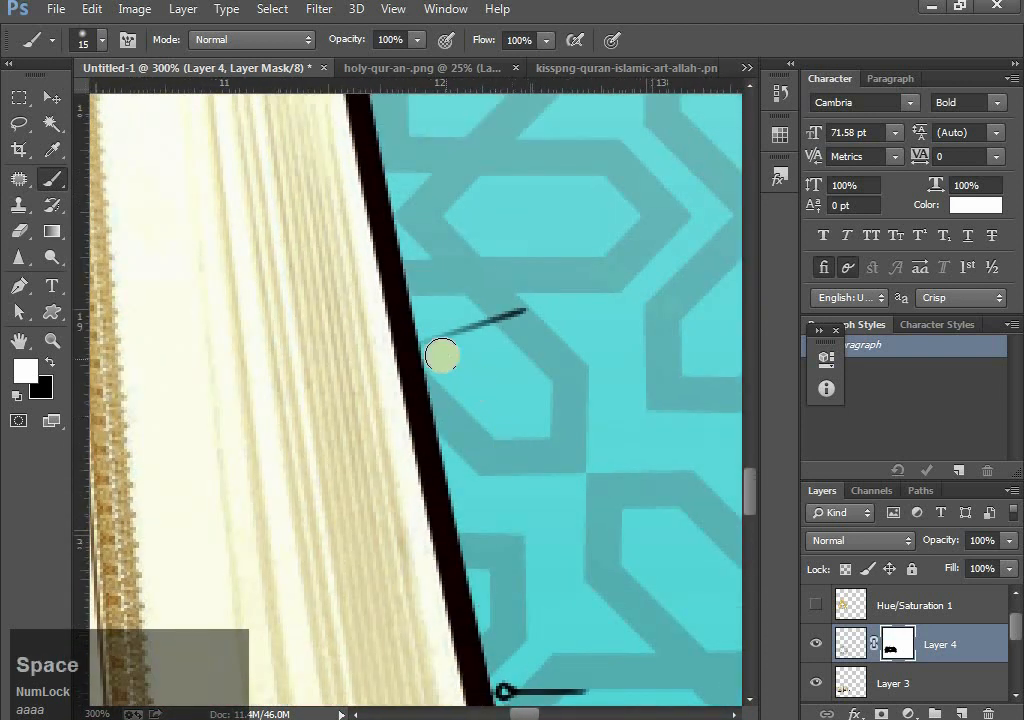
mouse_move(439, 343)
left_mouse_down()
mouse_move(519, 307)
mouse_move(490, 318)
mouse_move(537, 475)
mouse_move(523, 438)
mouse_move(530, 491)
left_mouse_up()
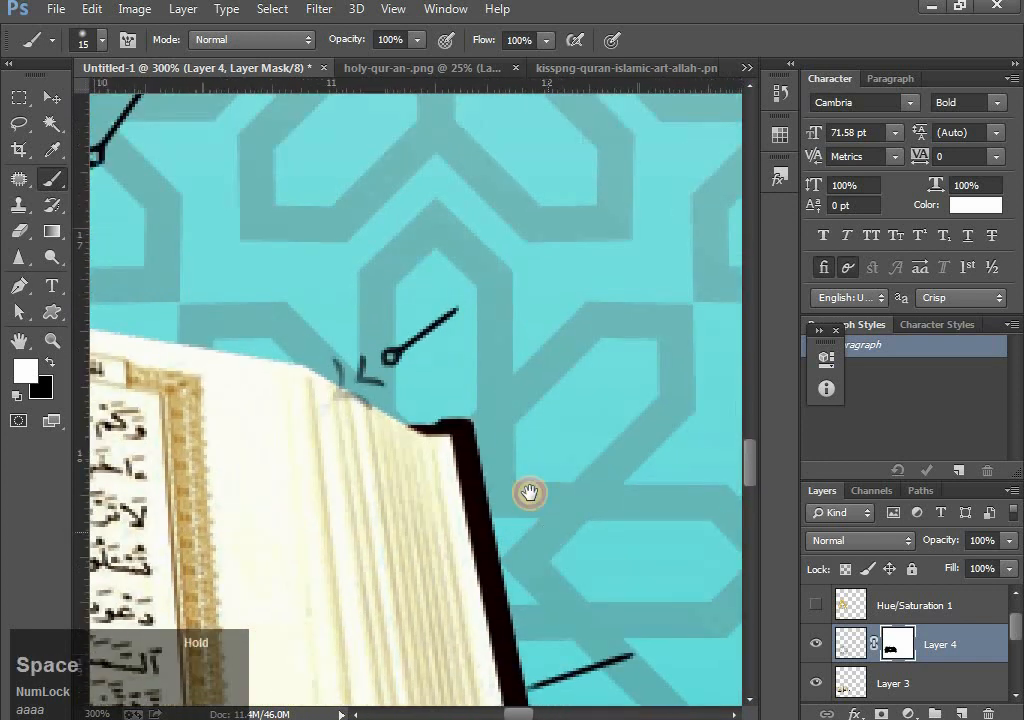
Clean up the right page's upper outer corner, masking overspill on the page in black and restoring the small marks beside it in white
key("x")
mouse_move(295, 418)
left_mouse_down()
mouse_move(318, 398)
mouse_move(357, 412)
mouse_move(342, 362)
mouse_move(389, 361)
mouse_move(373, 359)
mouse_move(393, 376)
mouse_move(497, 345)
left_mouse_up()
key("x")
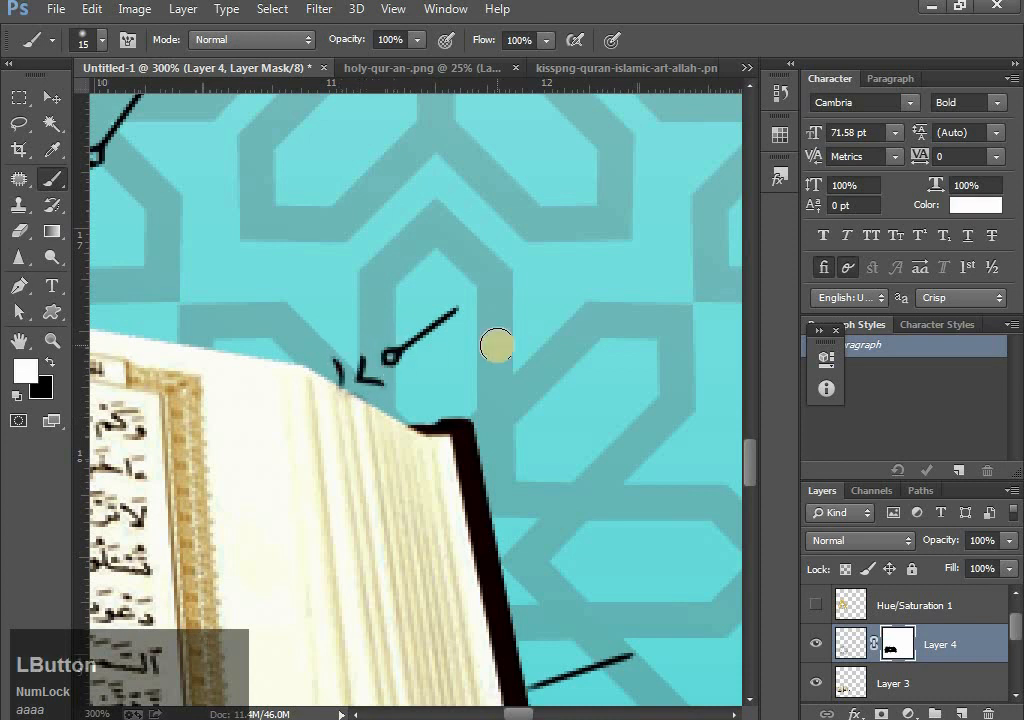
key("ctrl+0")
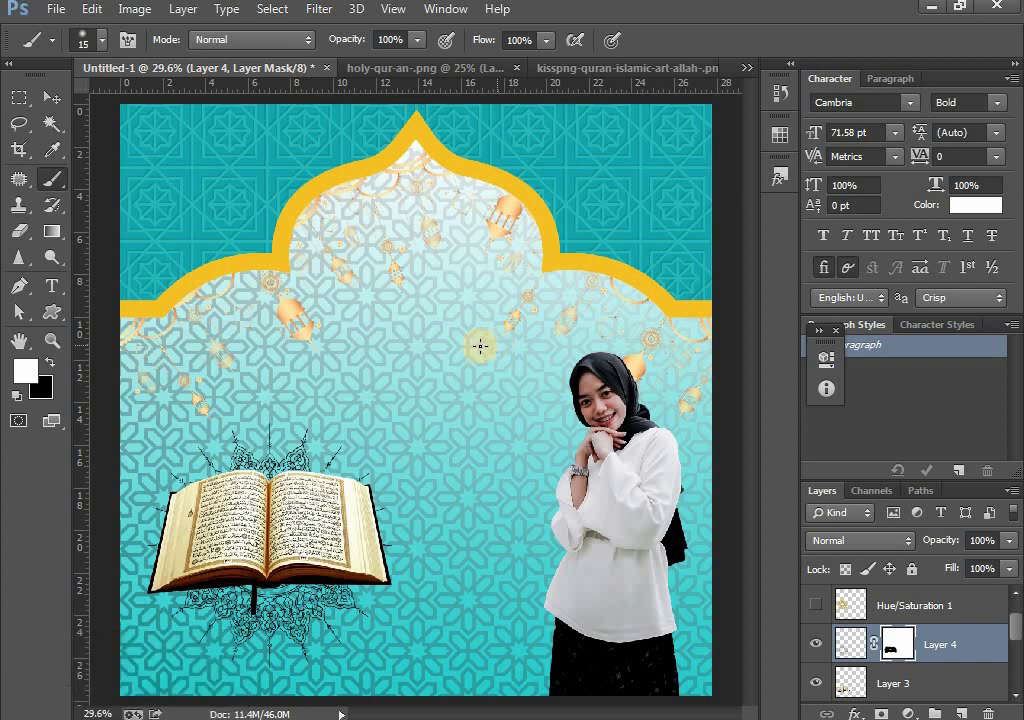
Convert the masked mandala layer, Layer 4, to a smart object and rasterize it to bake in the mask
right_click(930, 640)
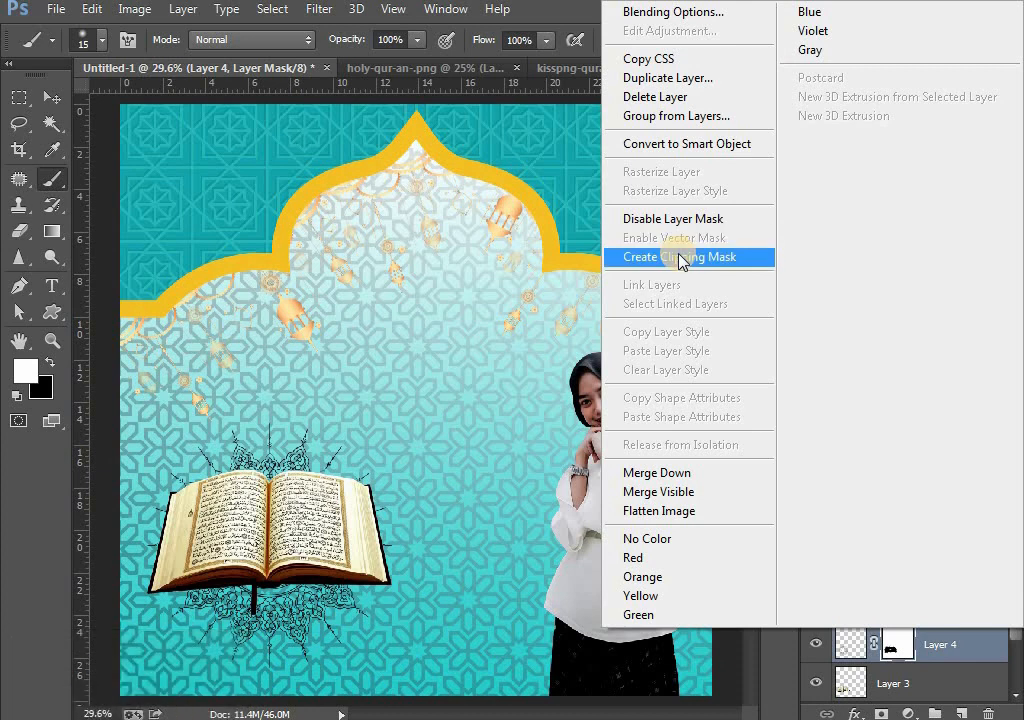
left_click(692, 146)
right_click(930, 645)
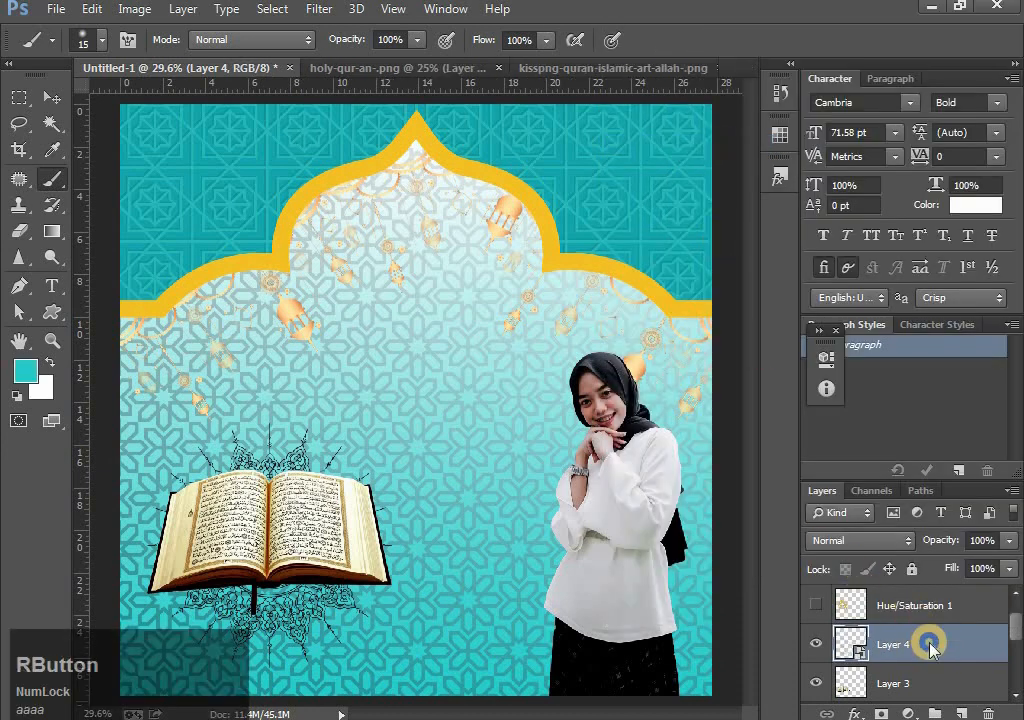
left_click(679, 214)
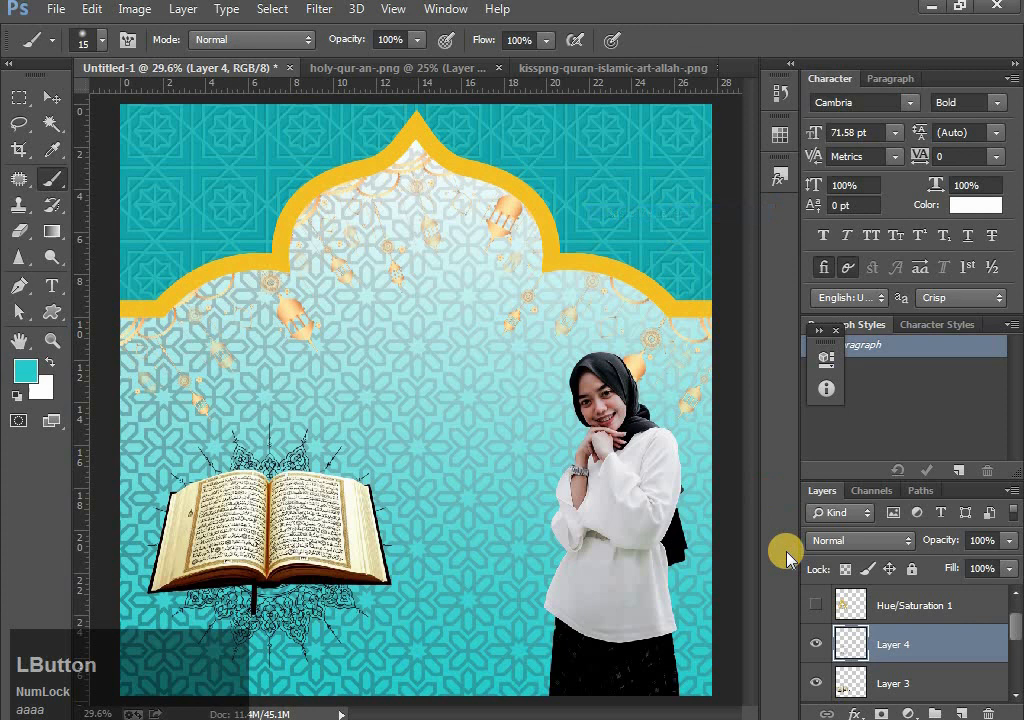
Show the golden calligraphy layer Hue/Saturation 1 again and toggle the mandala layer off and back on
left_click(812, 610)
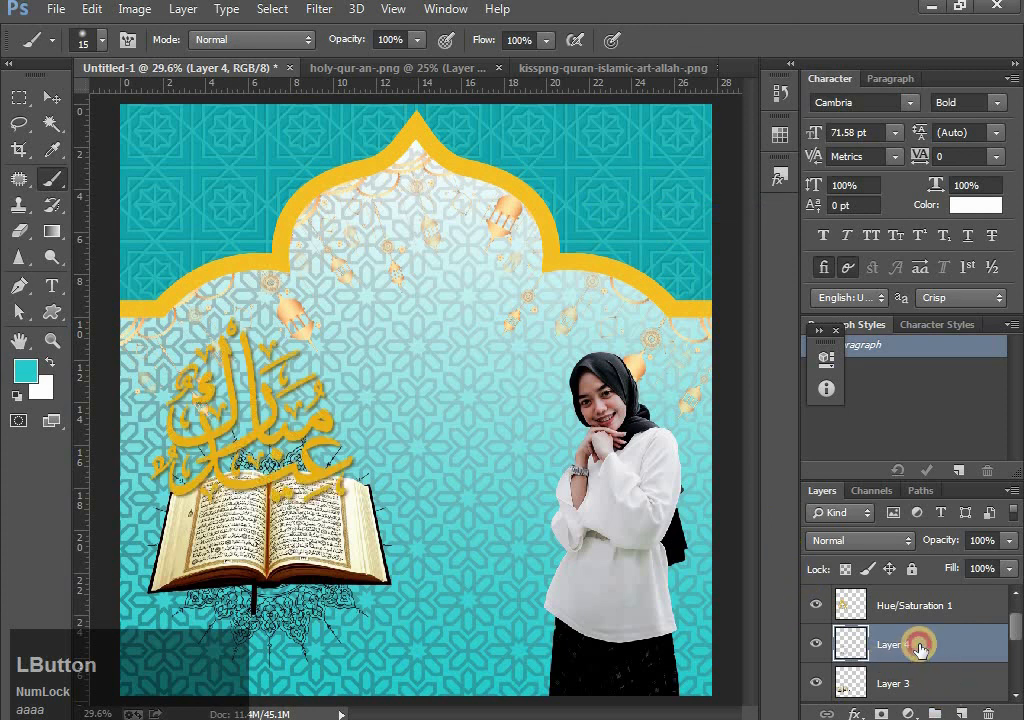
left_click(820, 645)
left_click(820, 645)
Add an Outer Glow to the mandala layer and set the glow colour to near-black #070705
double_click(948, 645)
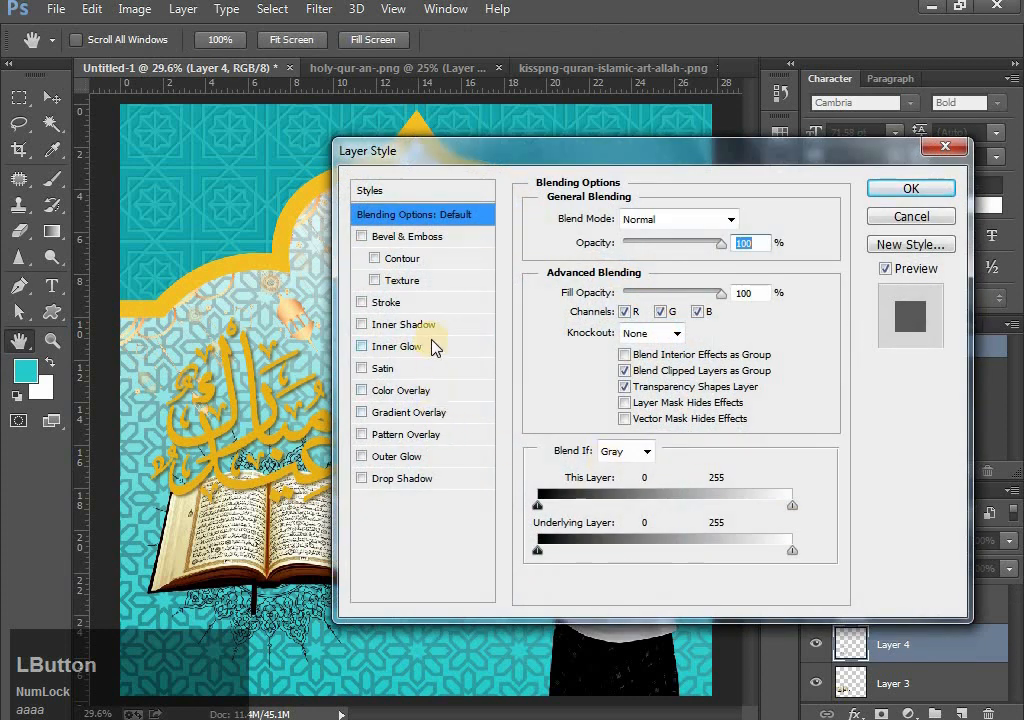
left_click(411, 457)
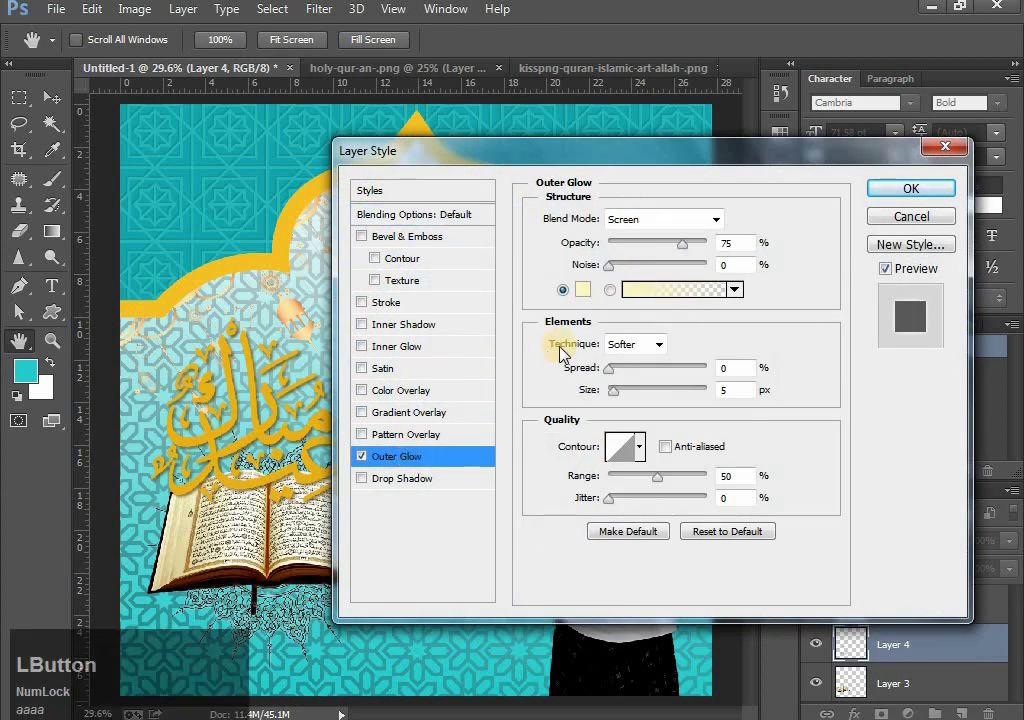
left_click(672, 291)
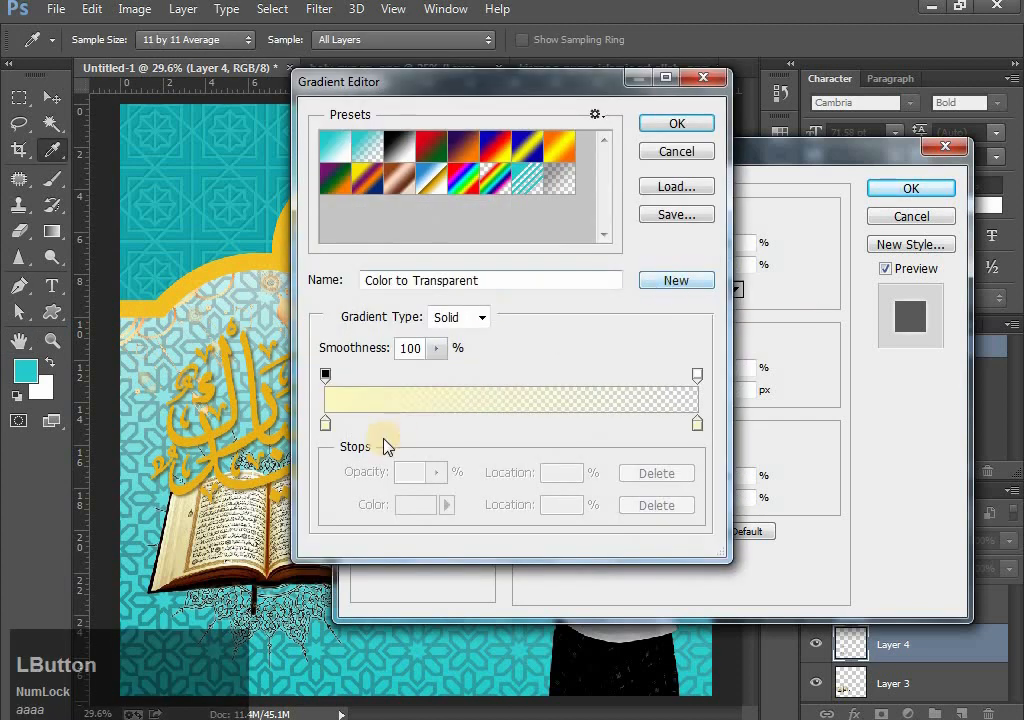
left_click(668, 158)
left_click(583, 290)
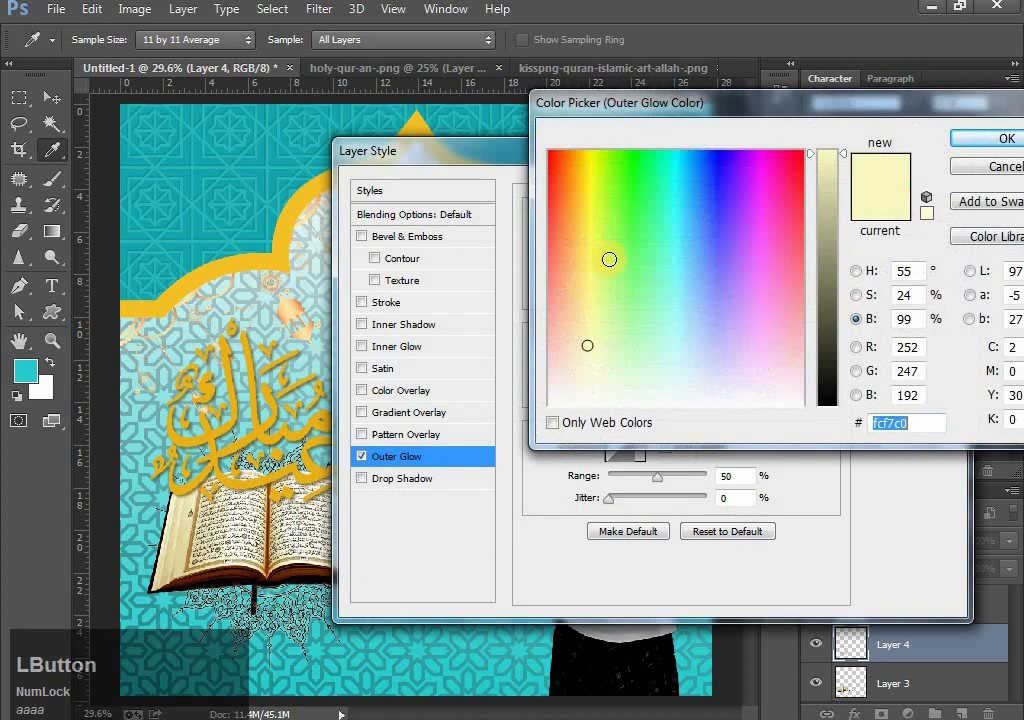
left_click(828, 397)
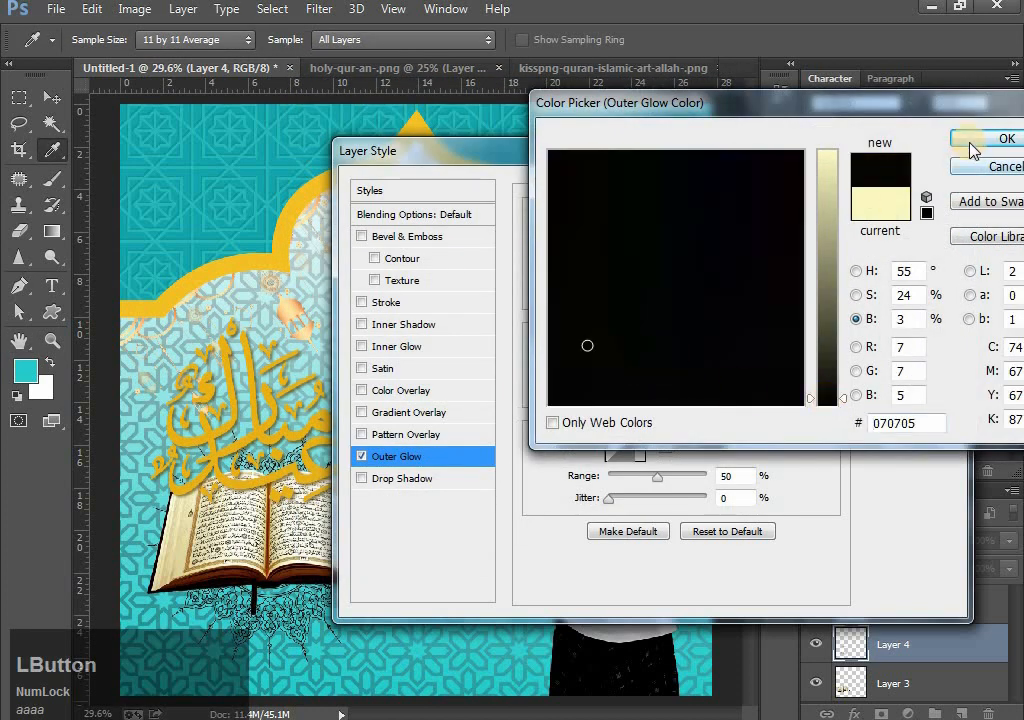
left_click(1002, 139)
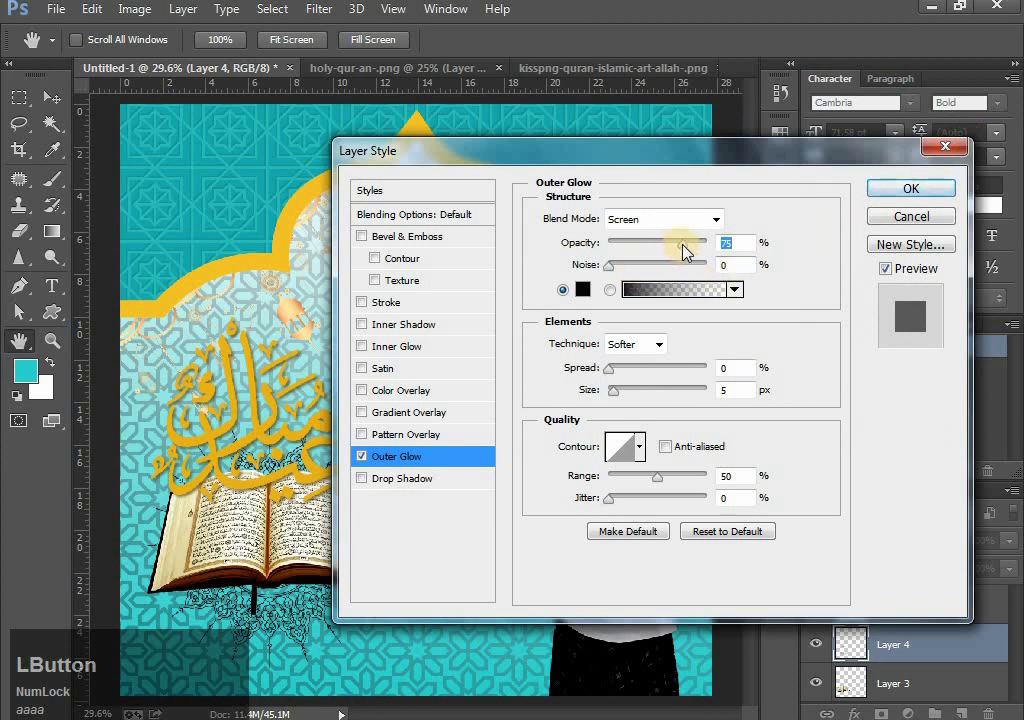
Set the mandala's outer glow opacity to 100% and its size to 59 px
left_click_drag(693, 247, 727, 240)
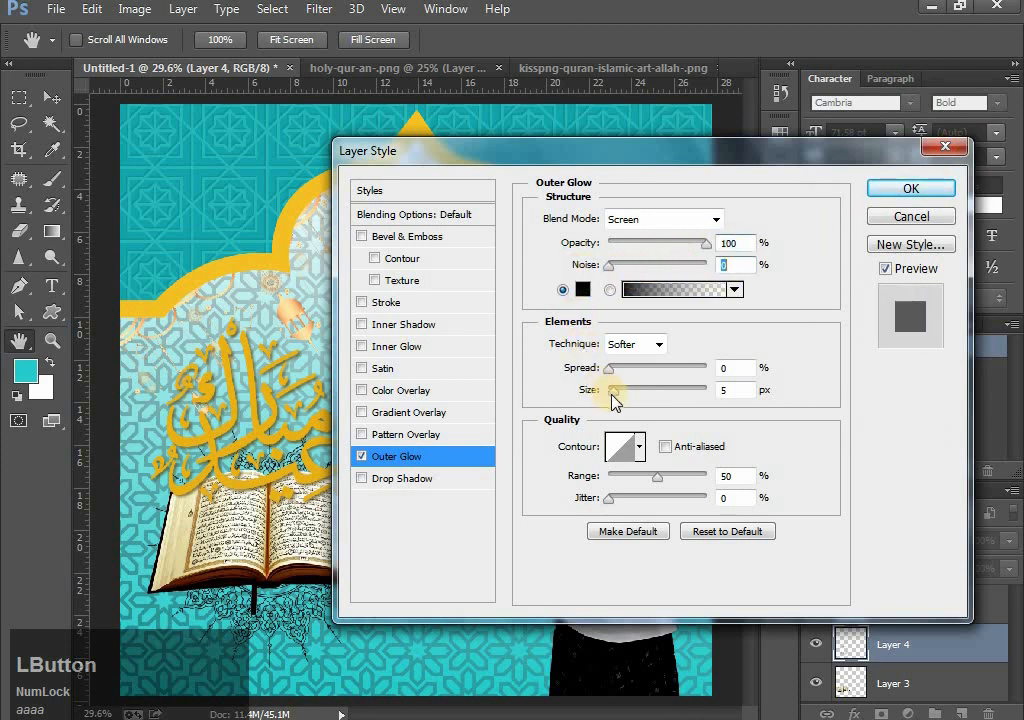
left_click_drag(610, 391, 803, 405)
left_click_drag(645, 375, 612, 345)
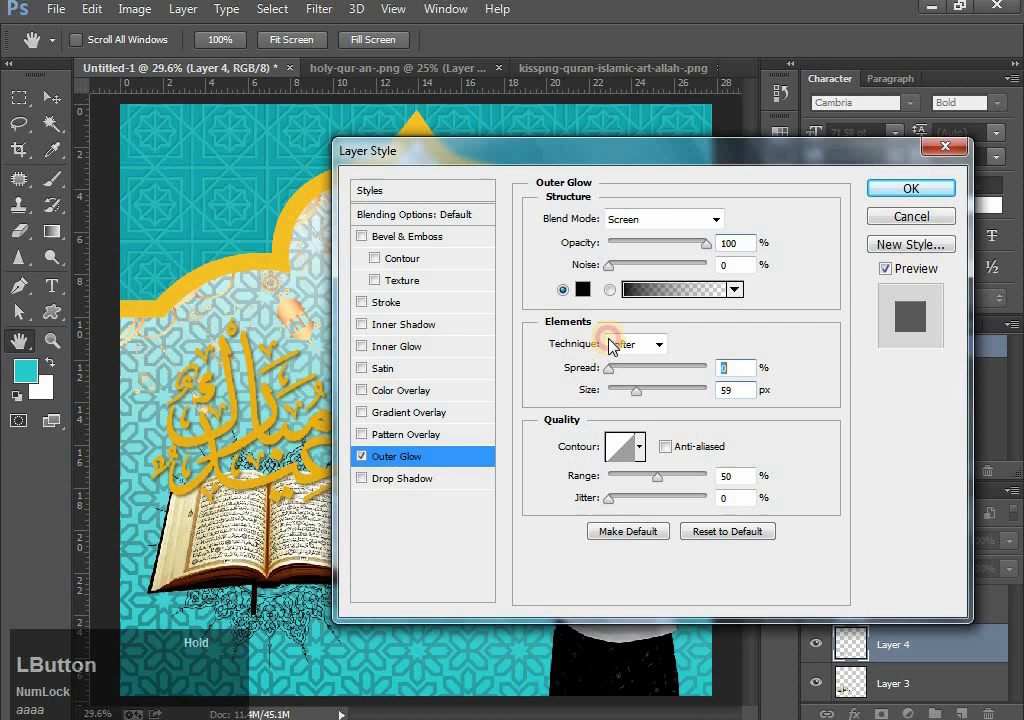
Change the mandala's outer glow colour to pale yellow #fffac2 and set its size to 27 px
left_click(578, 291)
left_click_drag(828, 279, 829, 152)
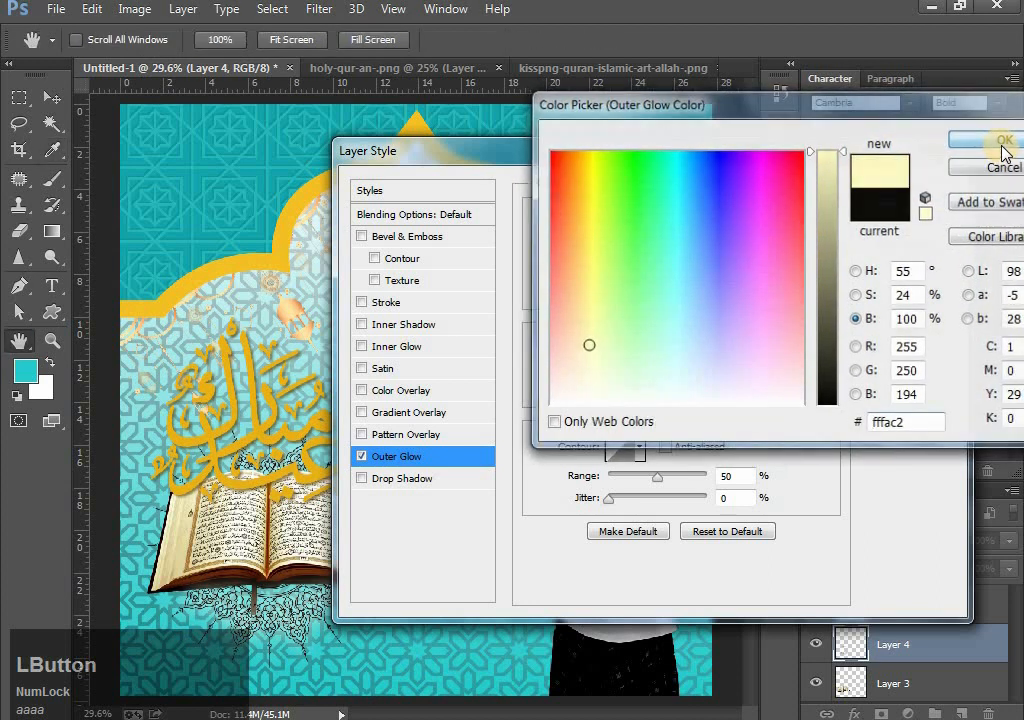
left_click(1005, 142)
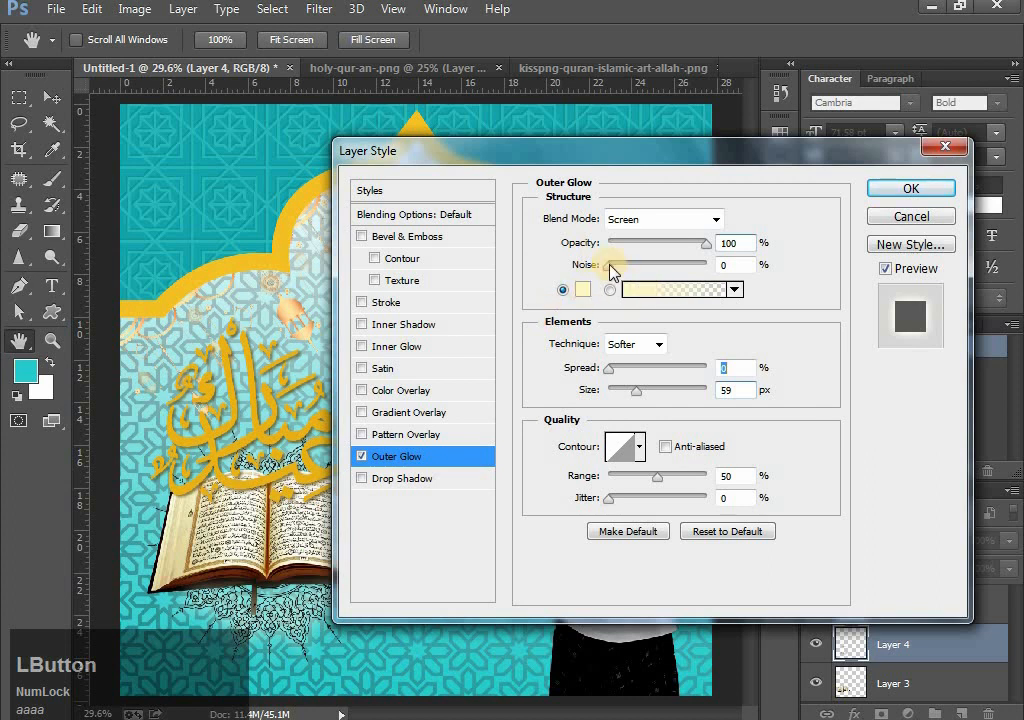
left_click_drag(609, 266, 554, 288)
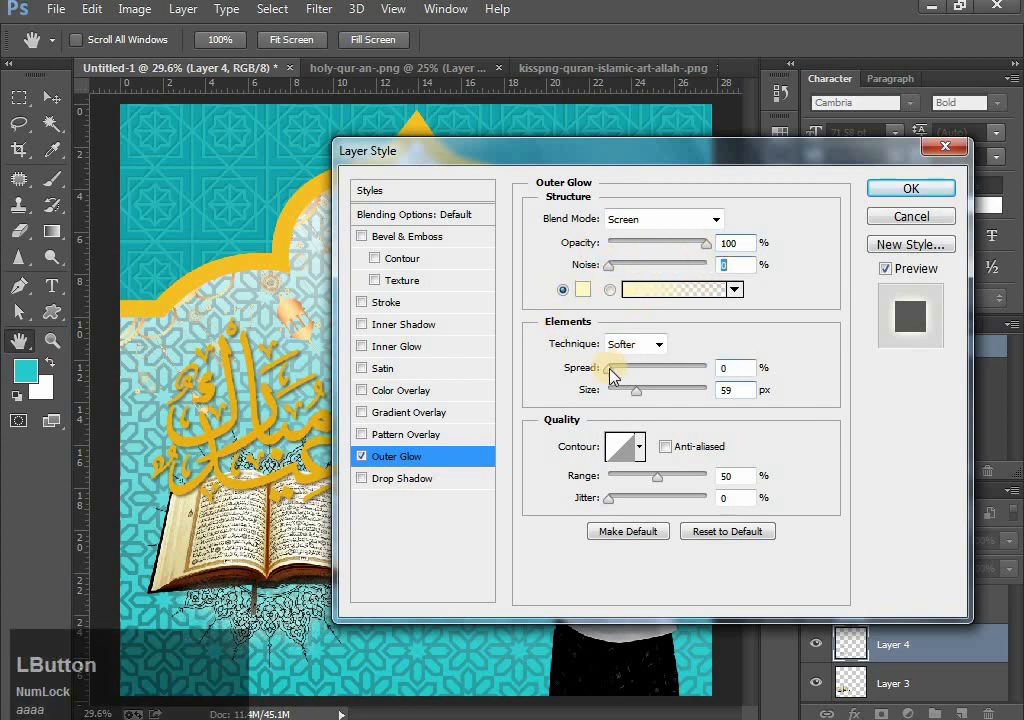
mouse_move(636, 390)
left_mouse_down()
mouse_move(727, 400)
mouse_move(626, 394)
mouse_move(617, 402)
mouse_move(638, 402)
mouse_move(620, 405)
left_mouse_up()
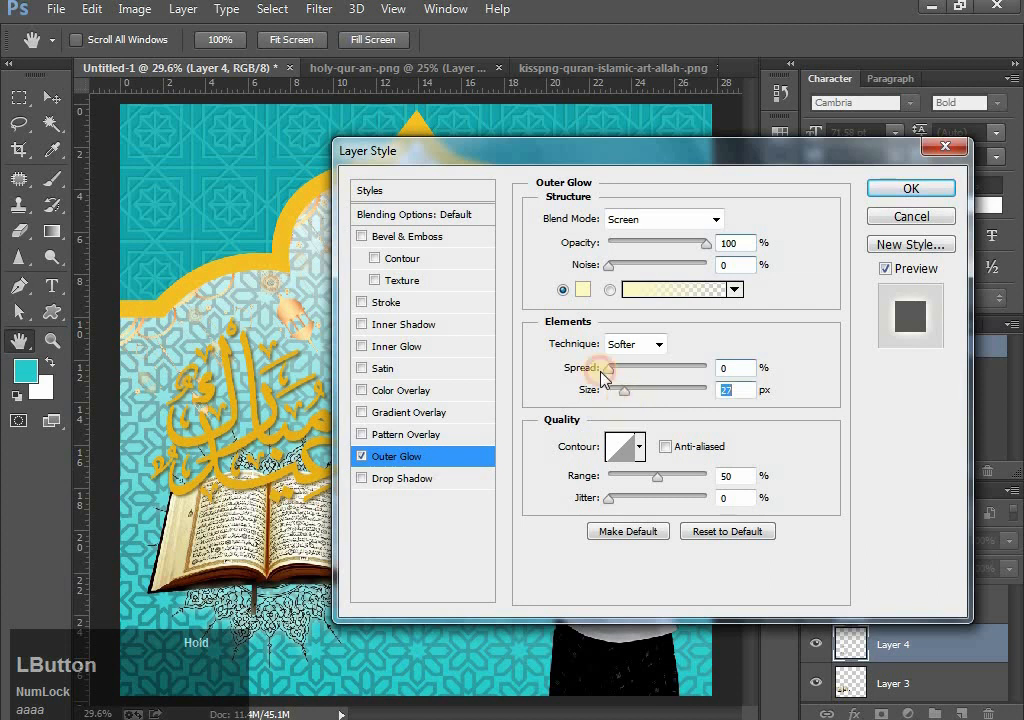
Try blend modes such as Normal, Darken, Linear Burn and Lighten for the outer glow, and apply the style with Screen
left_click(666, 228)
left_click(663, 233)
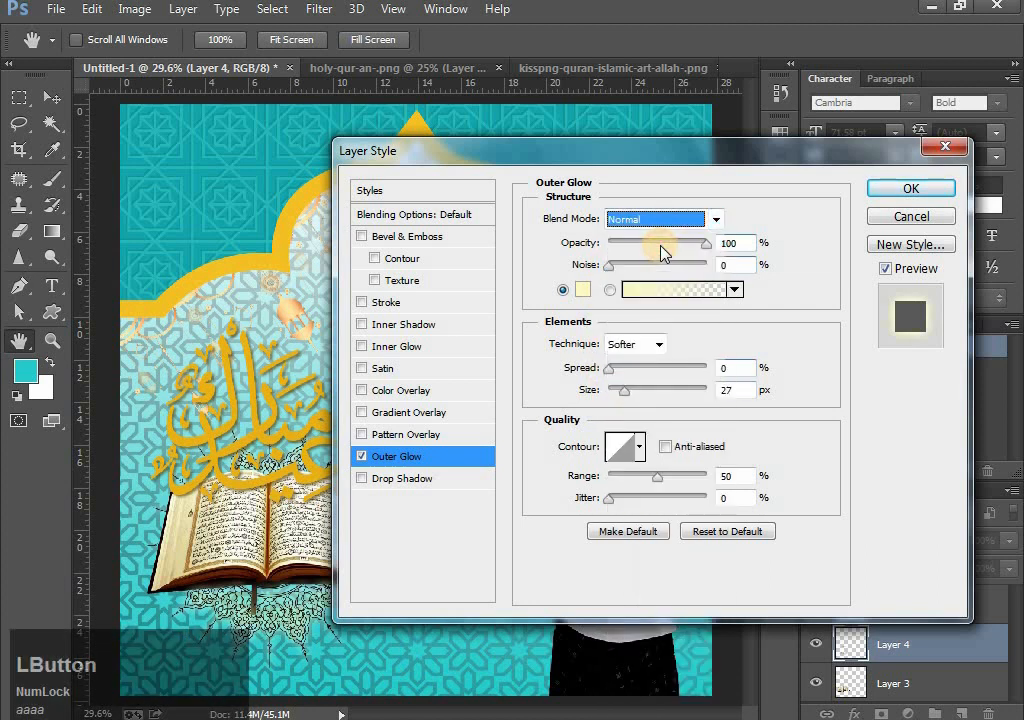
left_click(661, 221)
left_click(662, 291)
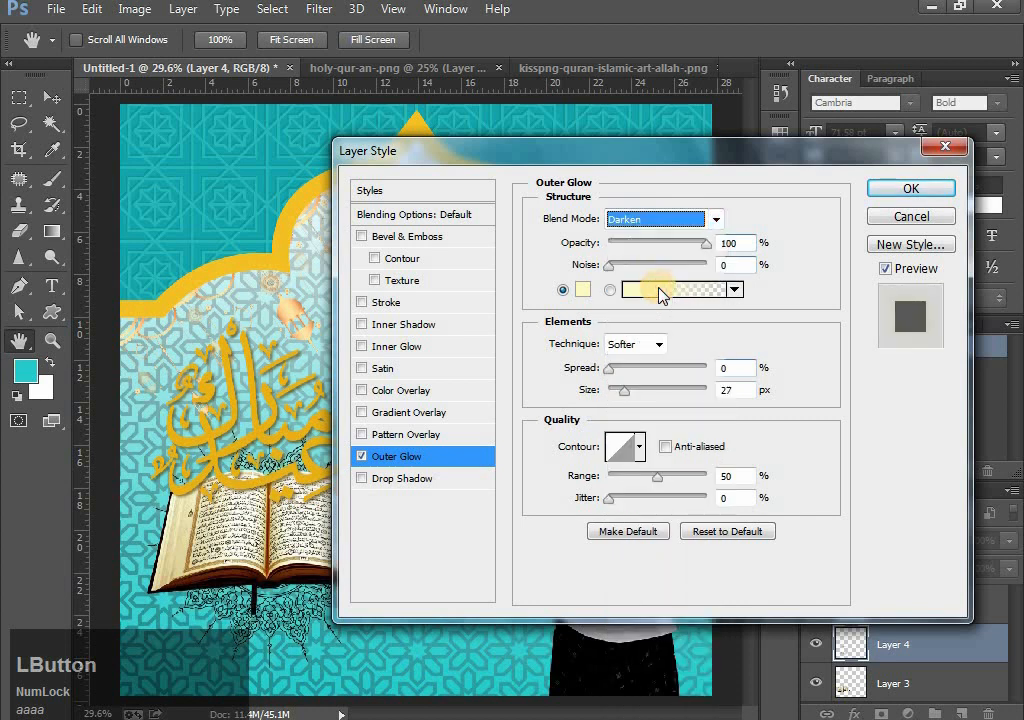
key("Down")
key("Down")
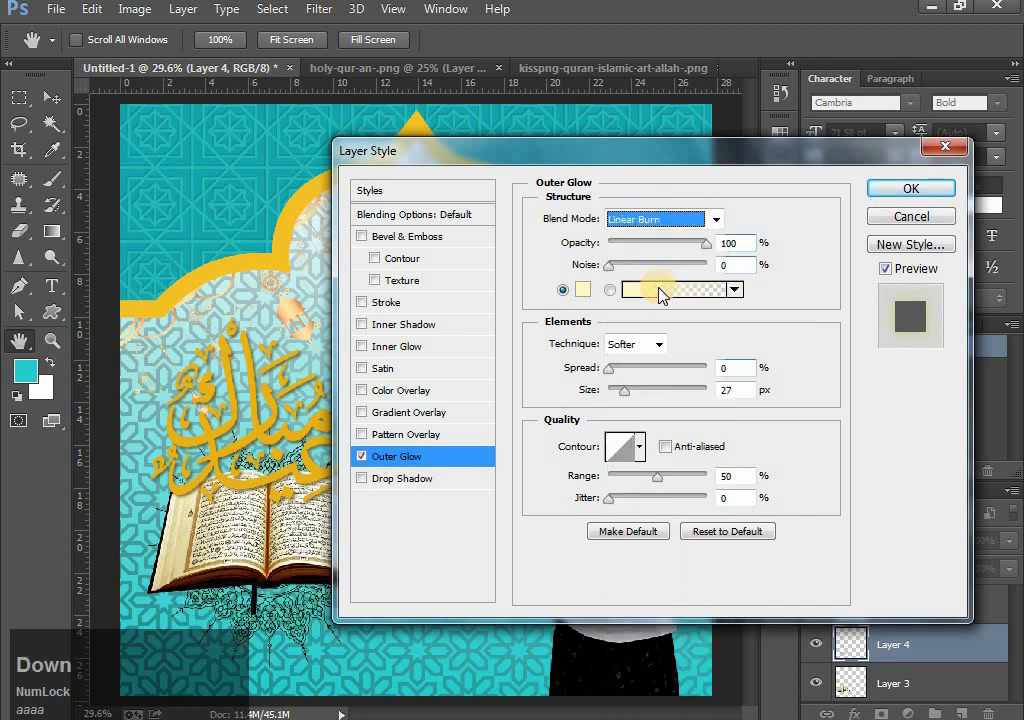
key("Down")
key("Down")
key("Down")
key("Up")
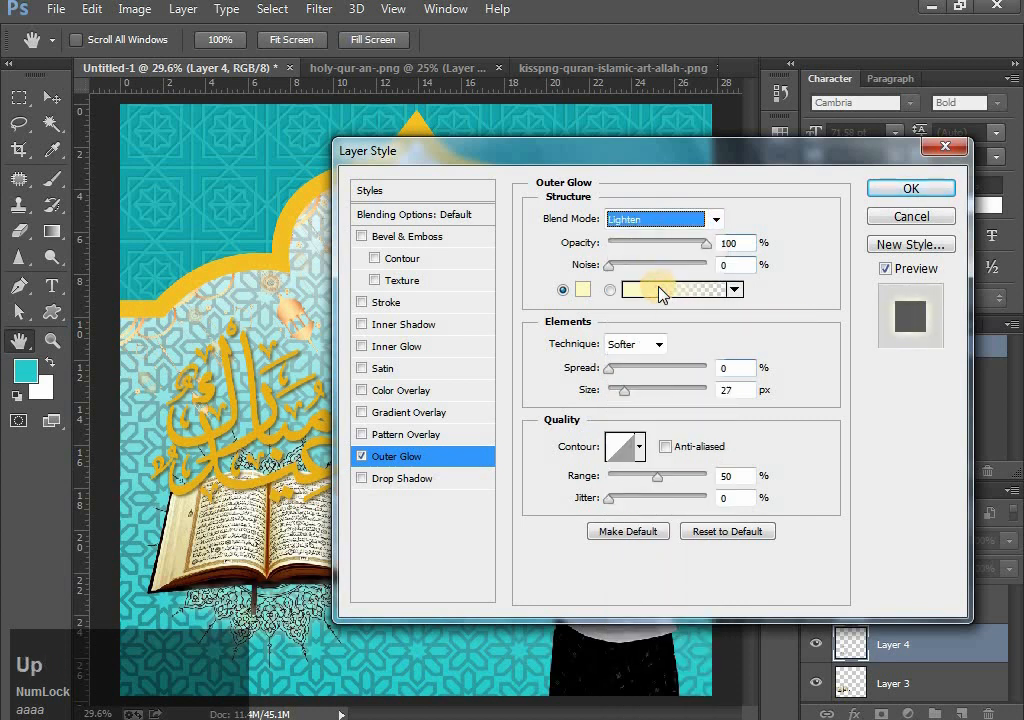
key("Down")
left_click(911, 189)
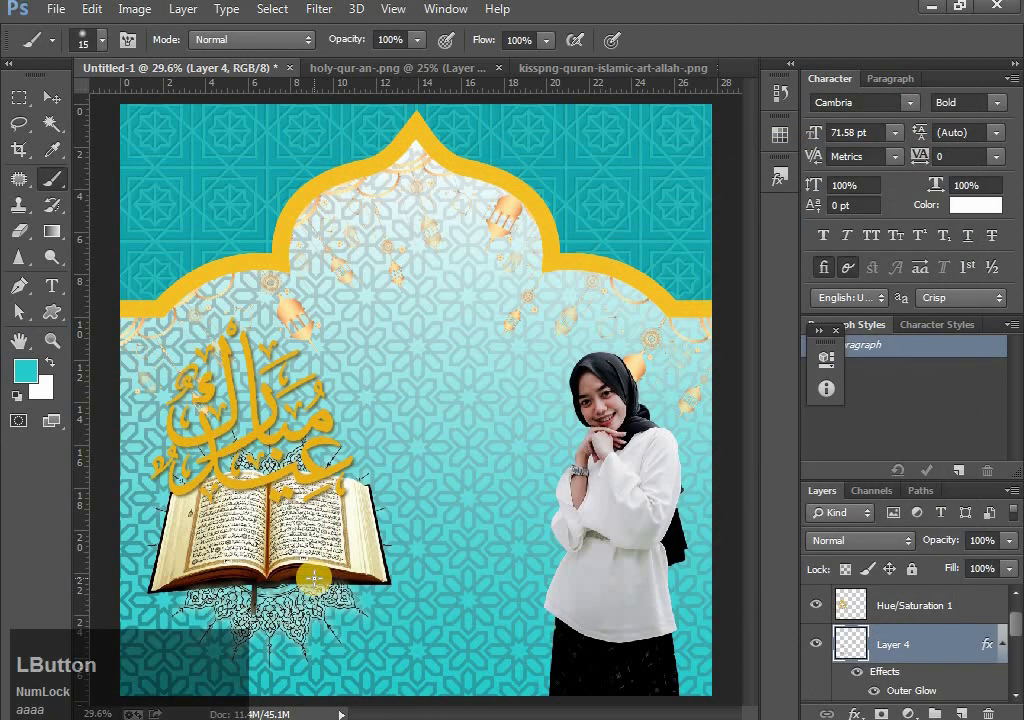
Examine the outer glow around the mandala beneath the book at 100% zoom
key("ctrl+equal")
key("ctrl+equal")
left_click_drag(391, 457, 676, 171)
key("ctrl+equal")
key("ctrl+equal")
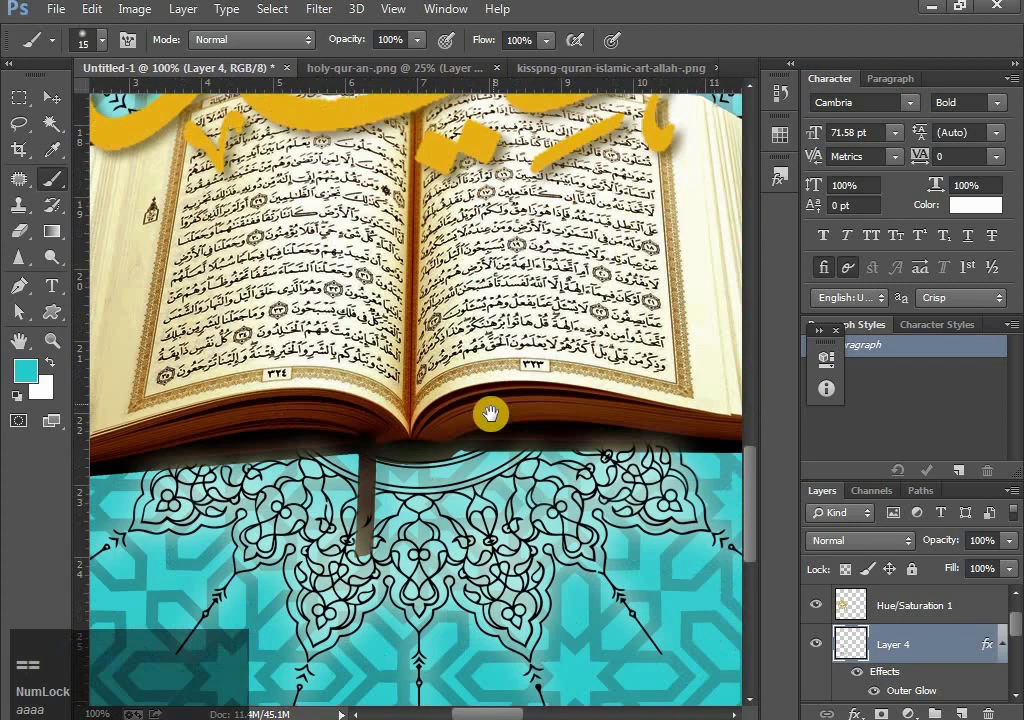
left_click_drag(491, 413, 471, 328)
key("ctrl+0")
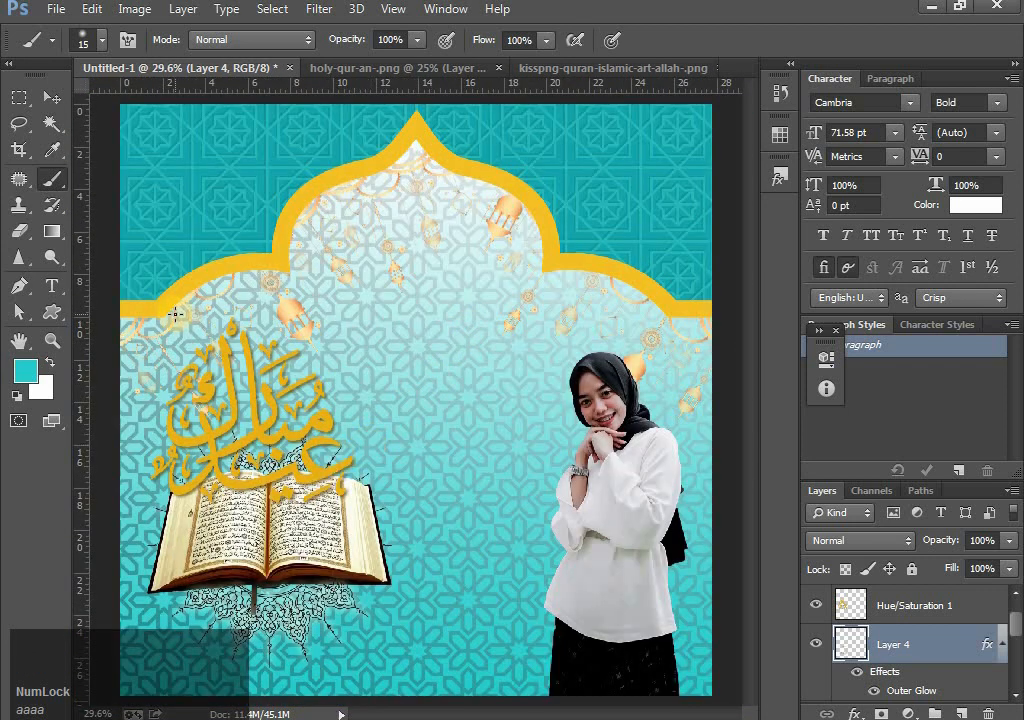
Close the source documents holy-qur-an-.png and kisspng-quran-islamic-art-allah-.png
left_click(488, 67)
left_click(514, 67)
left_click(617, 68)
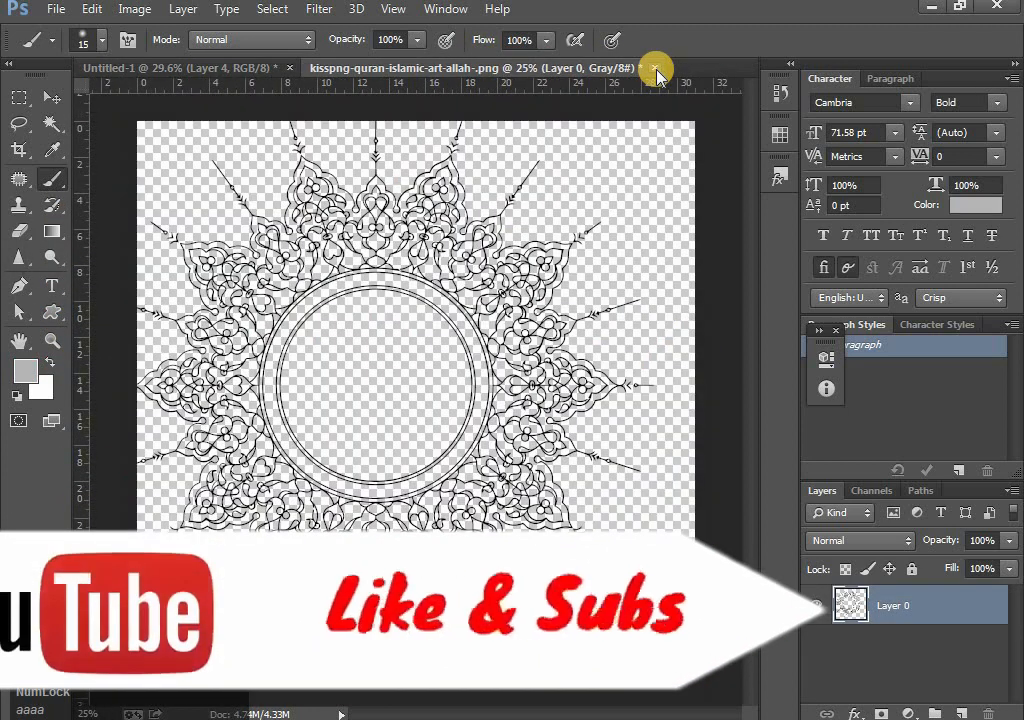
left_click(655, 68)
left_click(399, 259)
Copy the crescent-and-lanterns layer from Untitled-2 into Untitled-1 under the arch and stack it directly above Hue/Saturation 1
left_click(395, 70)
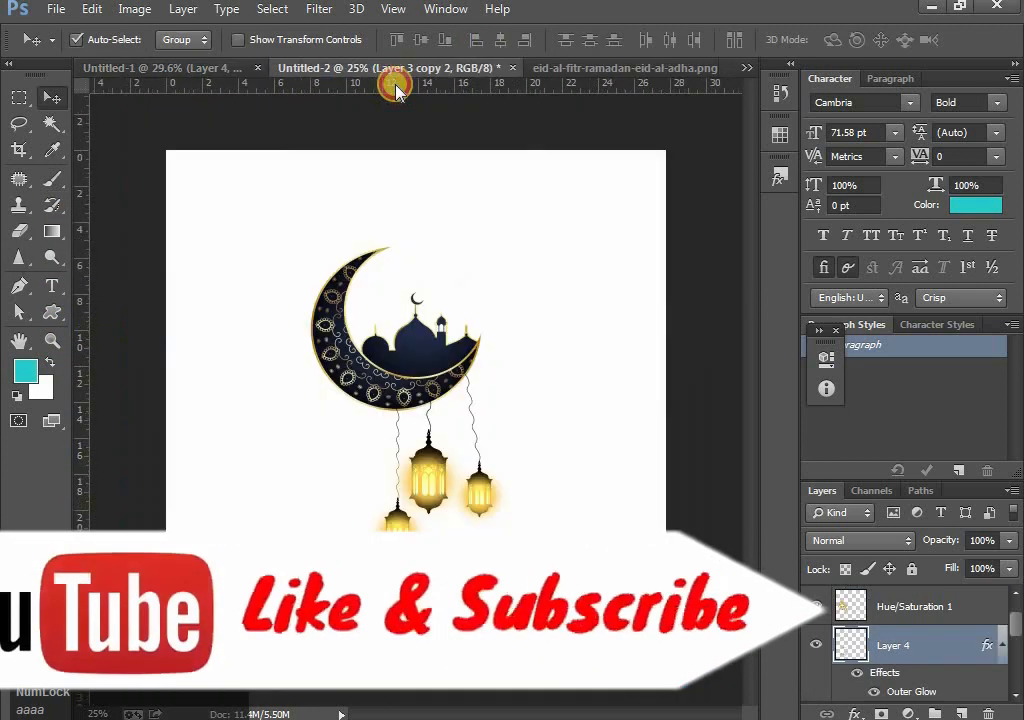
left_click_drag(439, 357, 433, 301)
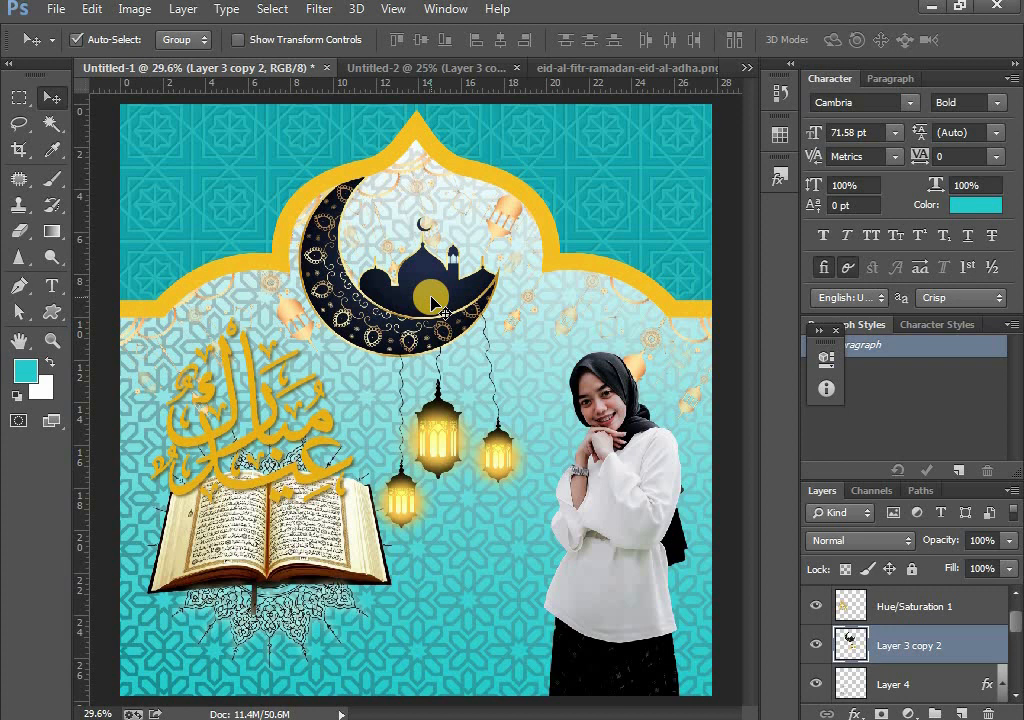
scroll(965, 635, "up", 1)
left_click(927, 672)
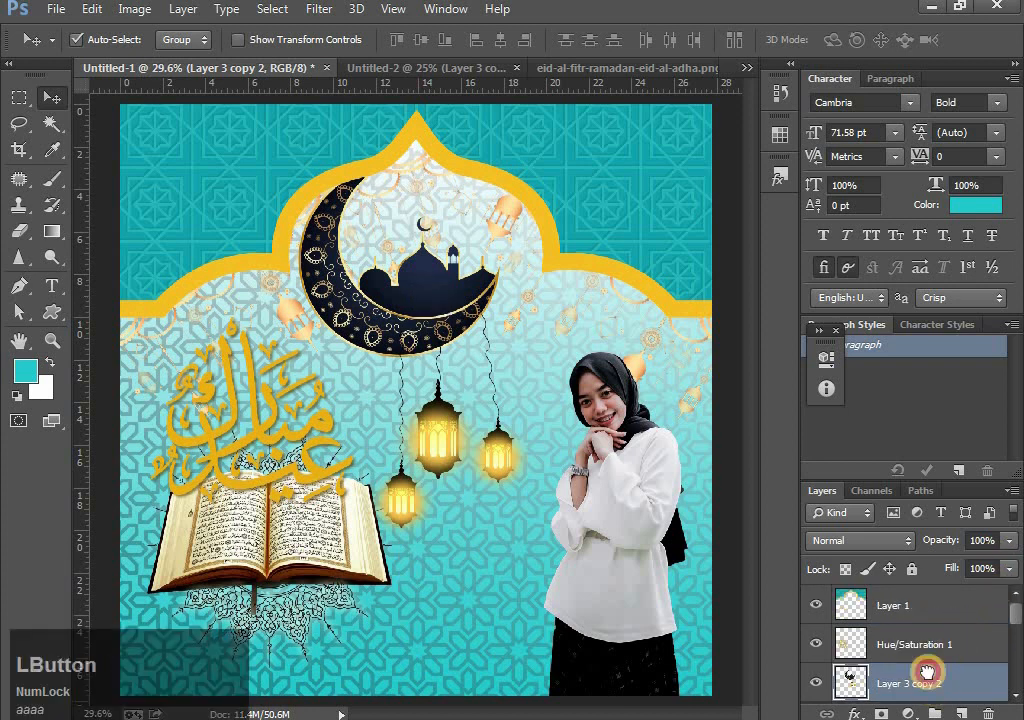
left_click_drag(927, 672, 896, 647)
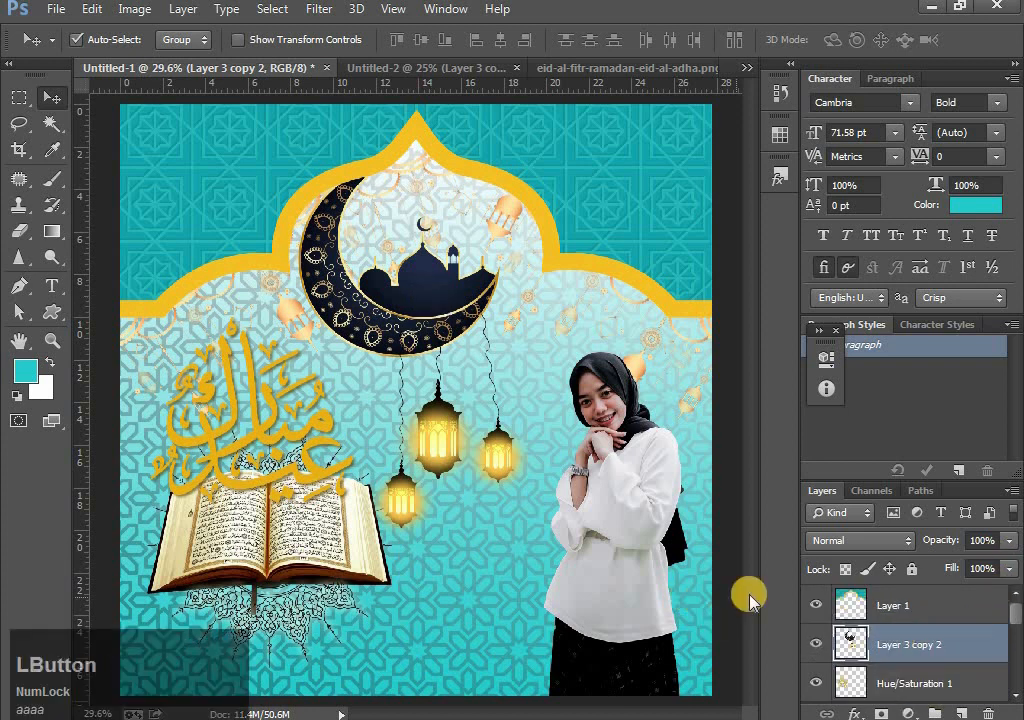
Toggle the crescent-and-lanterns layer off and on, and nudge the artwork slightly up and right within the arch
left_click(815, 640)
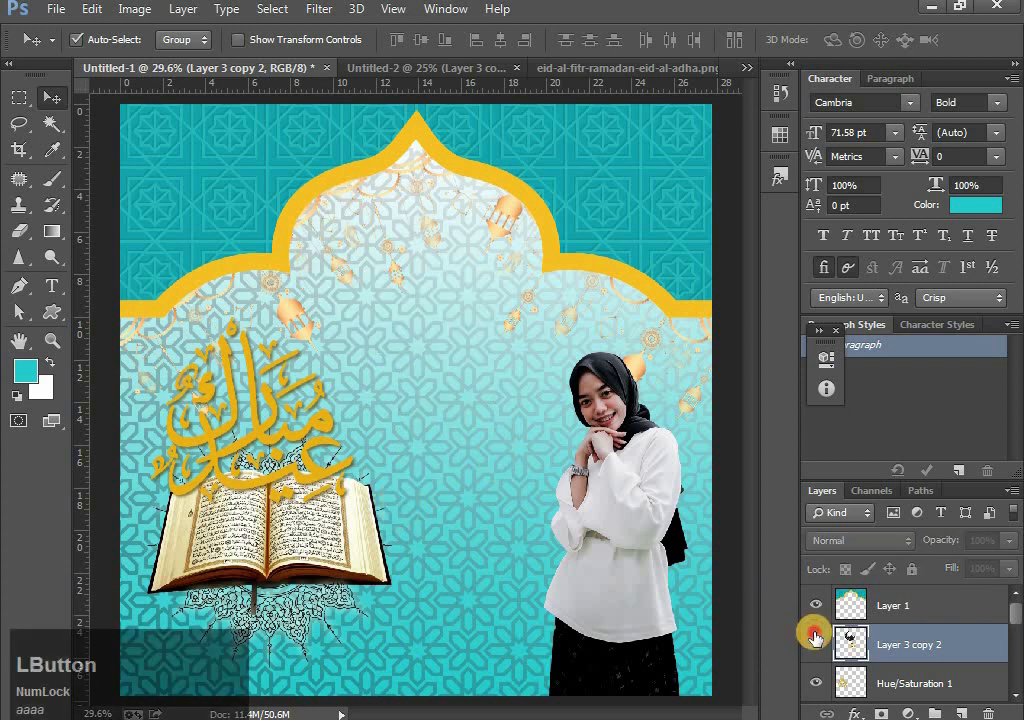
left_click(815, 637)
left_click_drag(381, 284, 388, 300)
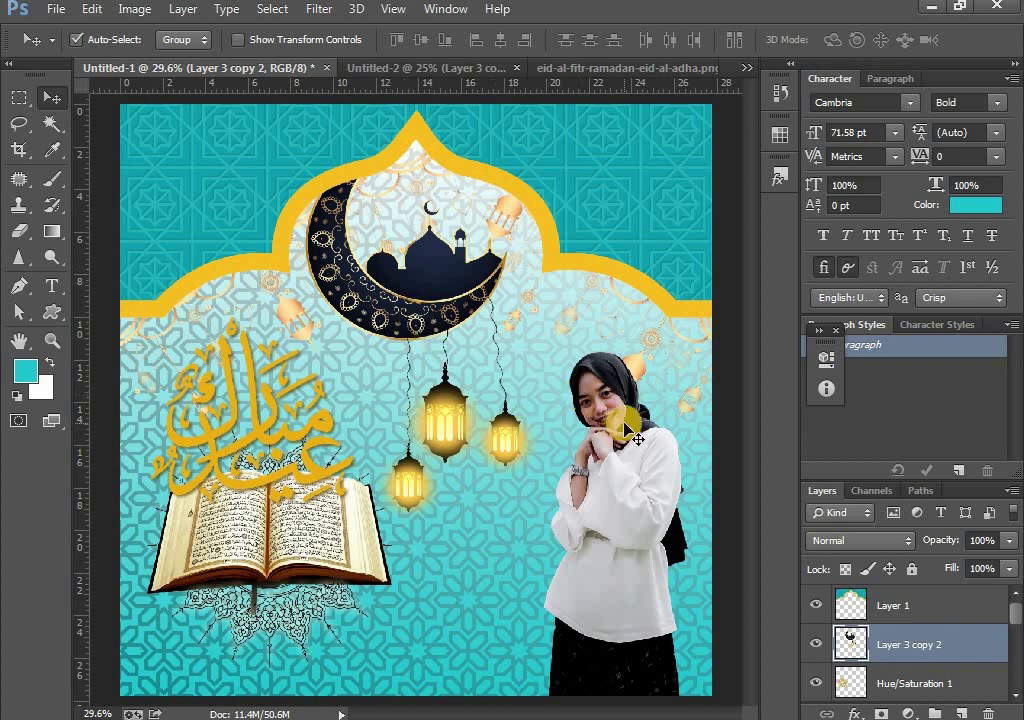
Shift the portrait slightly left and down, and open the Camera Raw filter for its Levels 3 layer
scroll(785, 515, "down", 1)
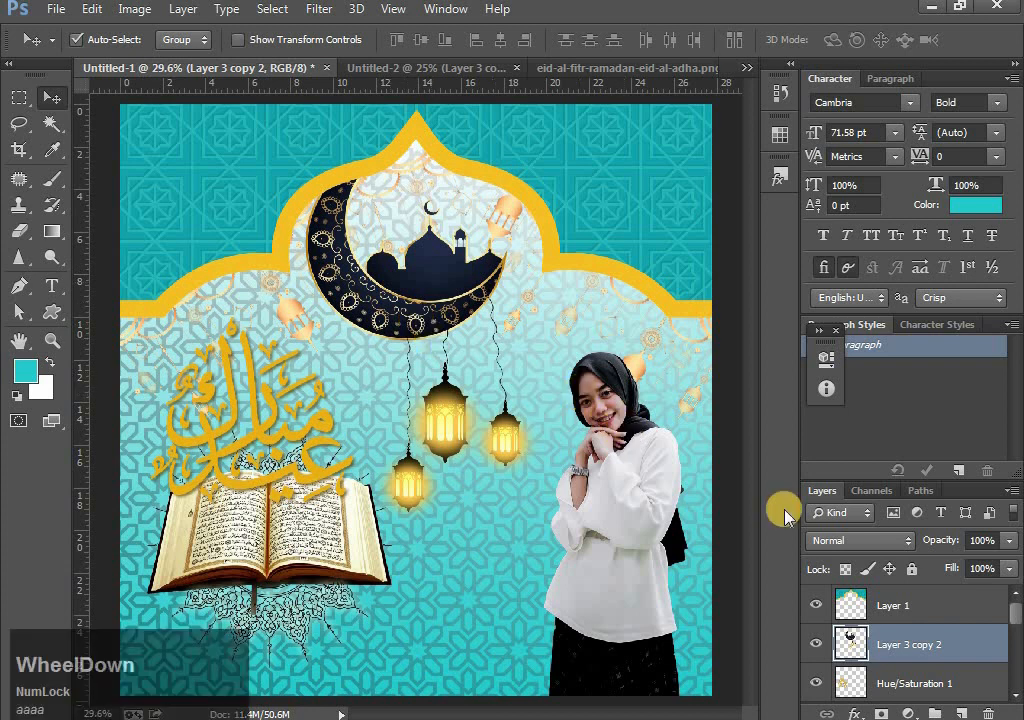
scroll(867, 602, "down", 5)
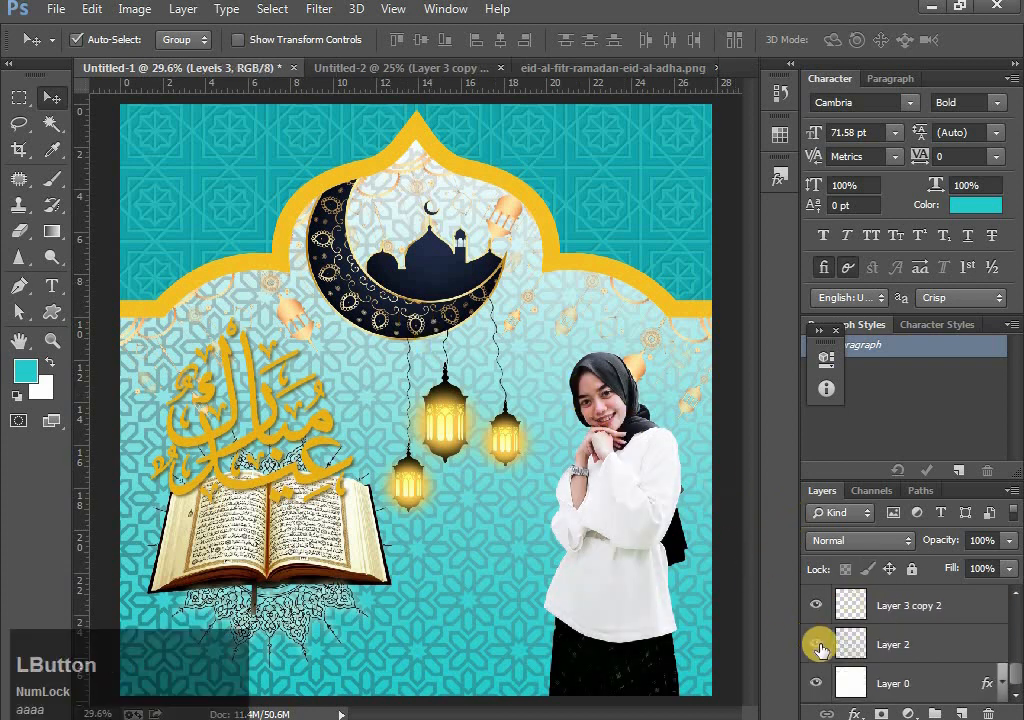
scroll(818, 648, "down", 1)
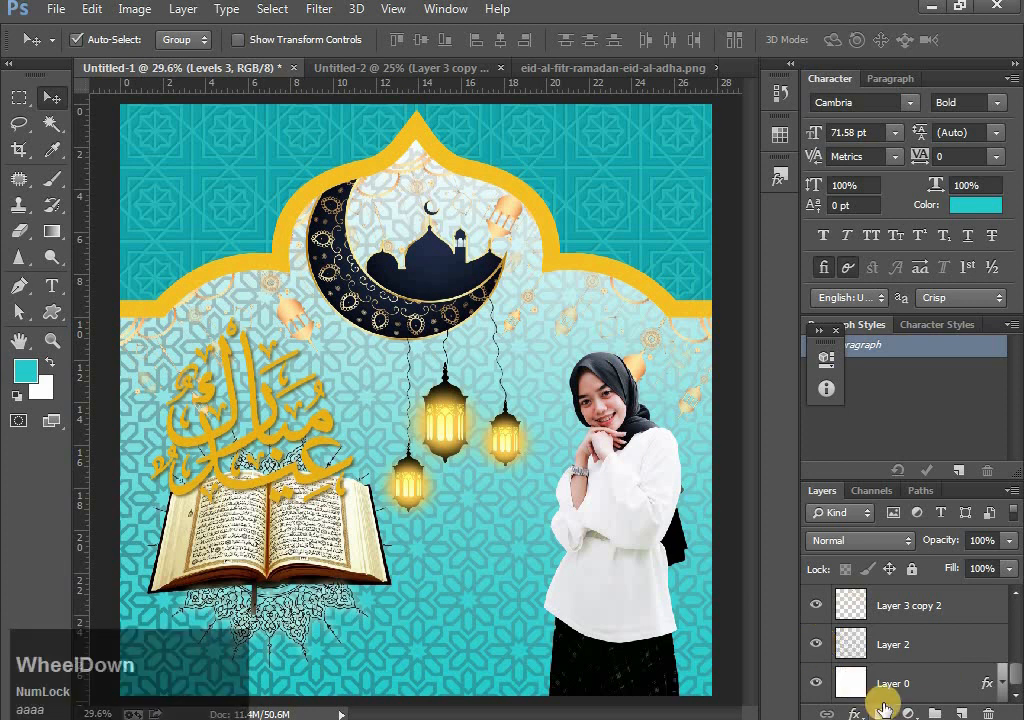
left_click(319, 9)
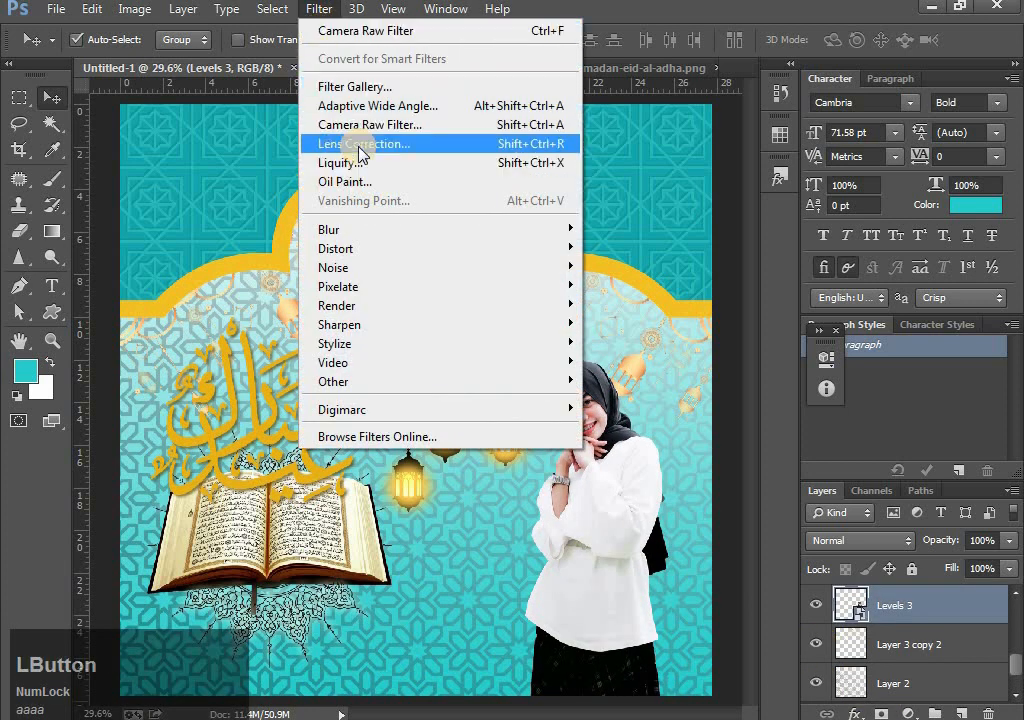
left_click(622, 258)
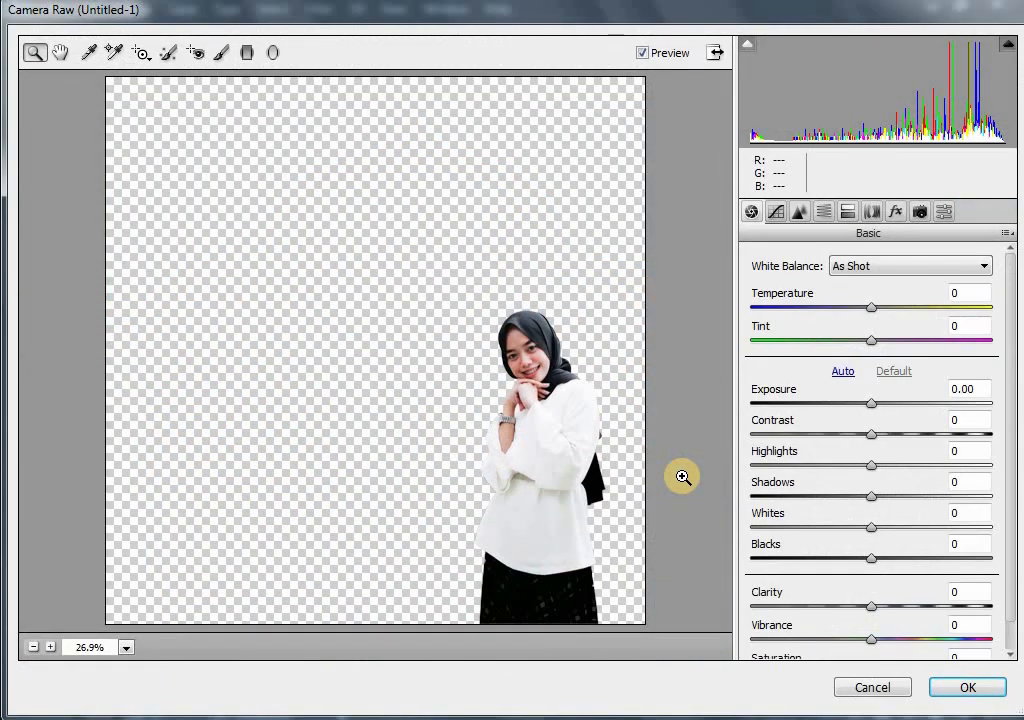
key("Num_Lock")
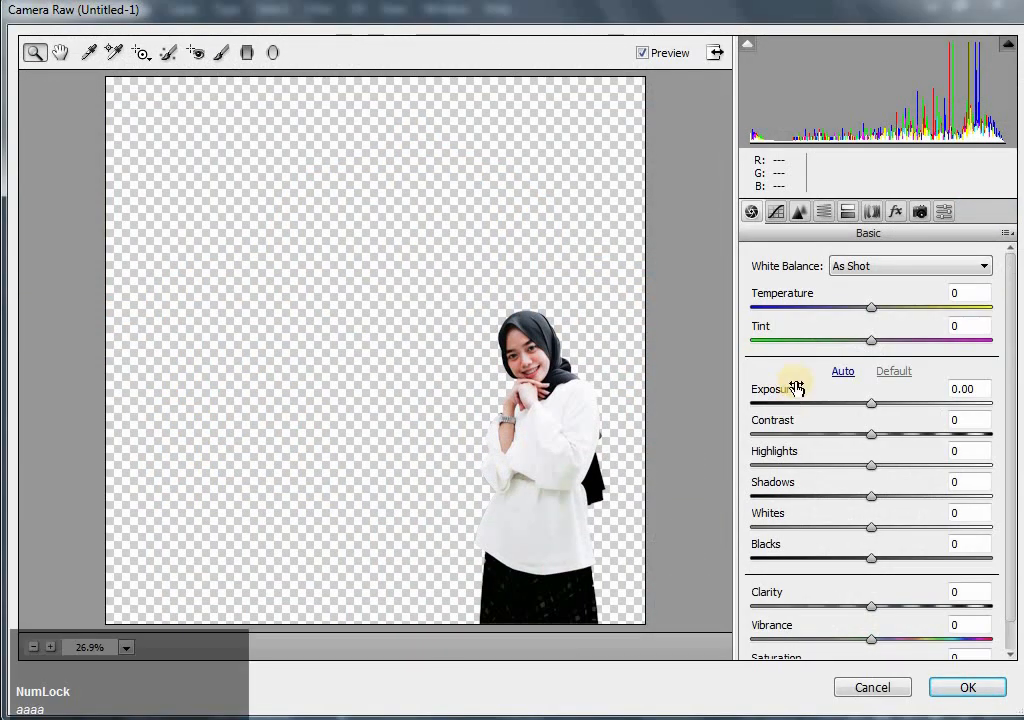
Apply Camera Raw to the portrait with Exposure -0.70, Contrast -18, Highlights -3, Whites -13, Blacks +21 and Clarity about +26
left_click_drag(871, 404, 868, 471)
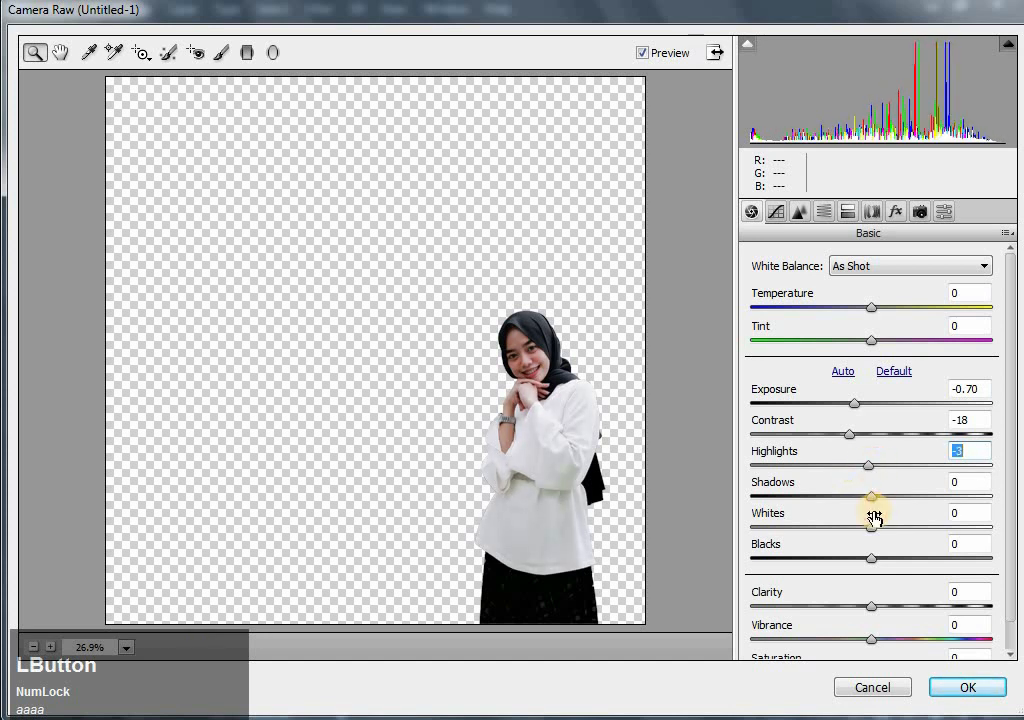
left_click_drag(872, 527, 890, 568)
left_click_drag(900, 567, 897, 562)
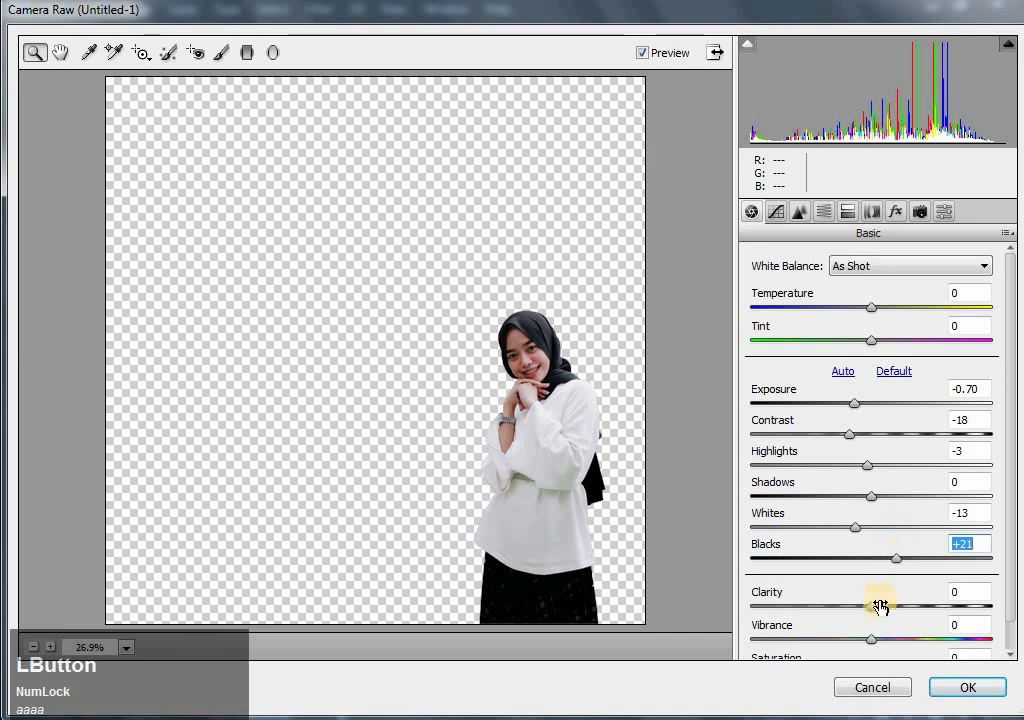
left_click_drag(880, 617, 905, 615)
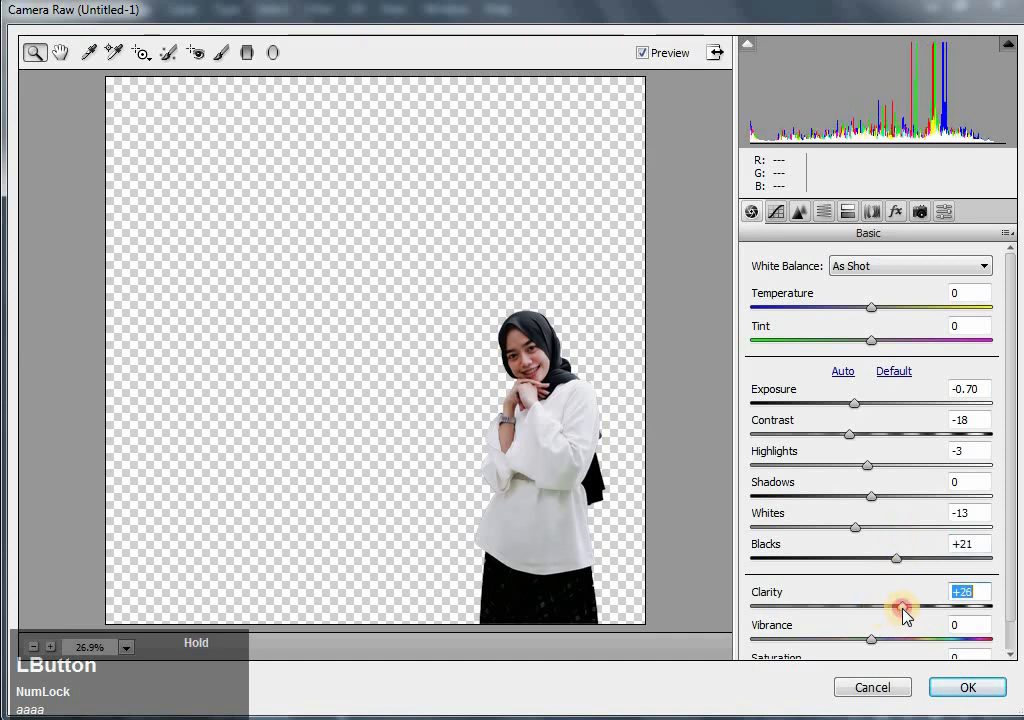
left_click(946, 690)
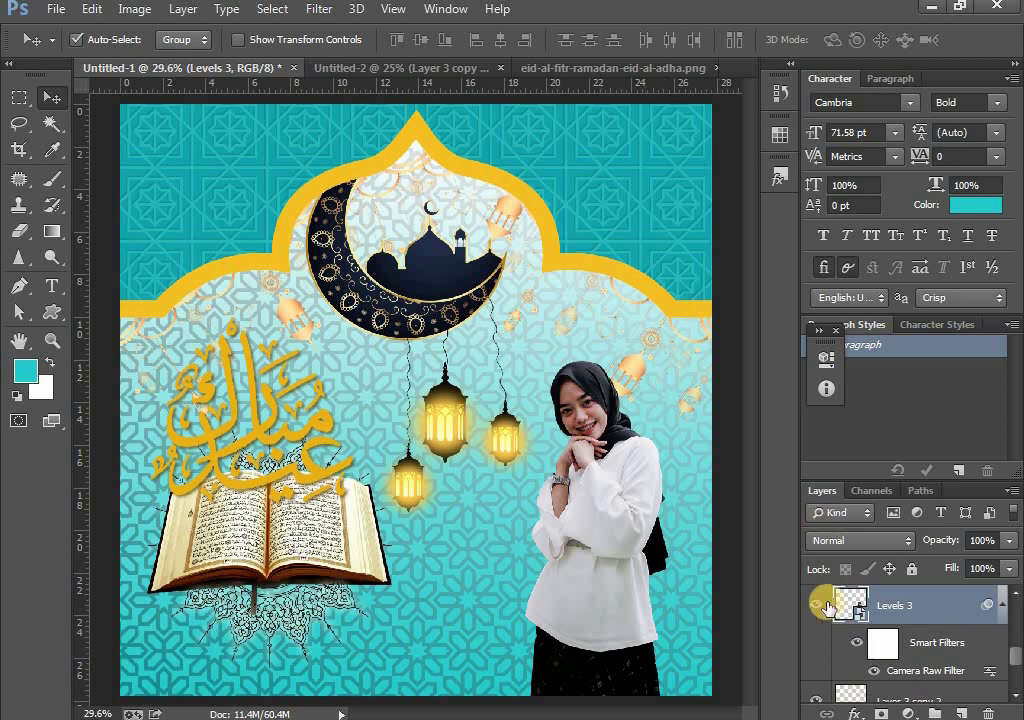
Toggle the portrait's smart filters off and on to compare it with and without the Camera Raw correction
left_click(851, 640)
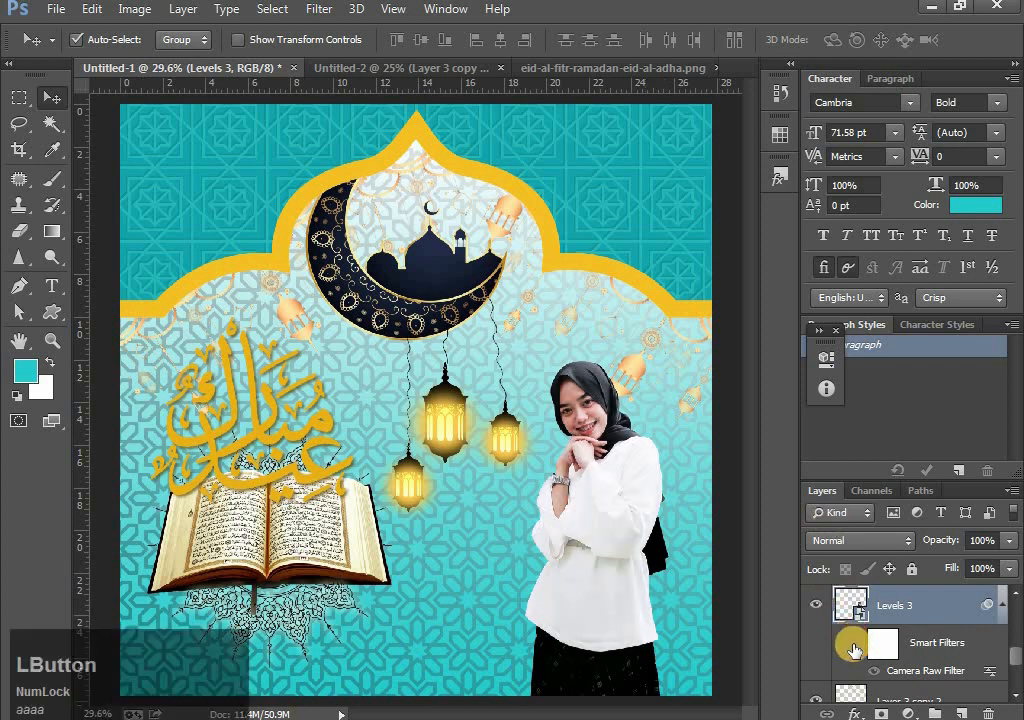
left_click(853, 649)
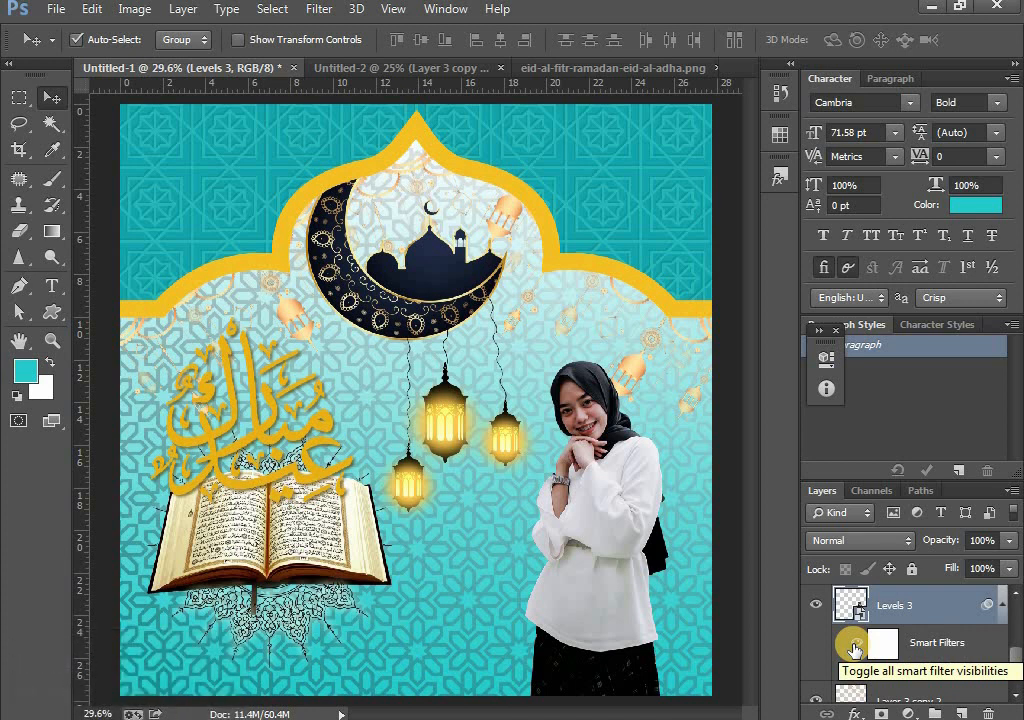
left_click(57, 98)
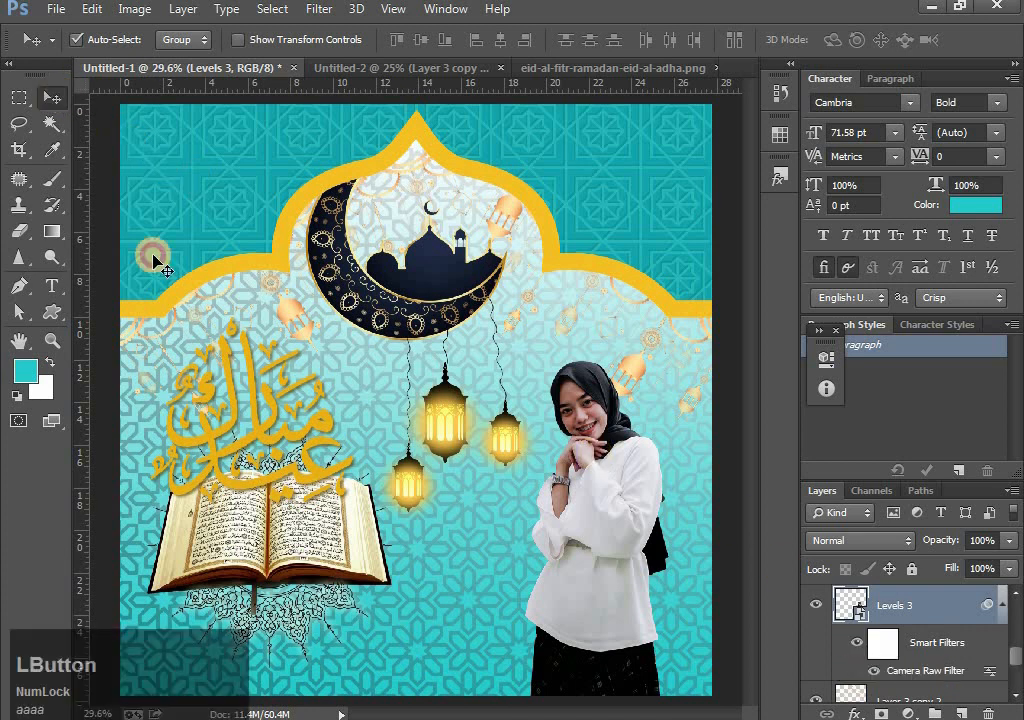
Select all layers from Layer 1 to Layer 0 and stamp them into a new merged layer
scroll(946, 656, "down", 3)
scroll(919, 619, "up", 2)
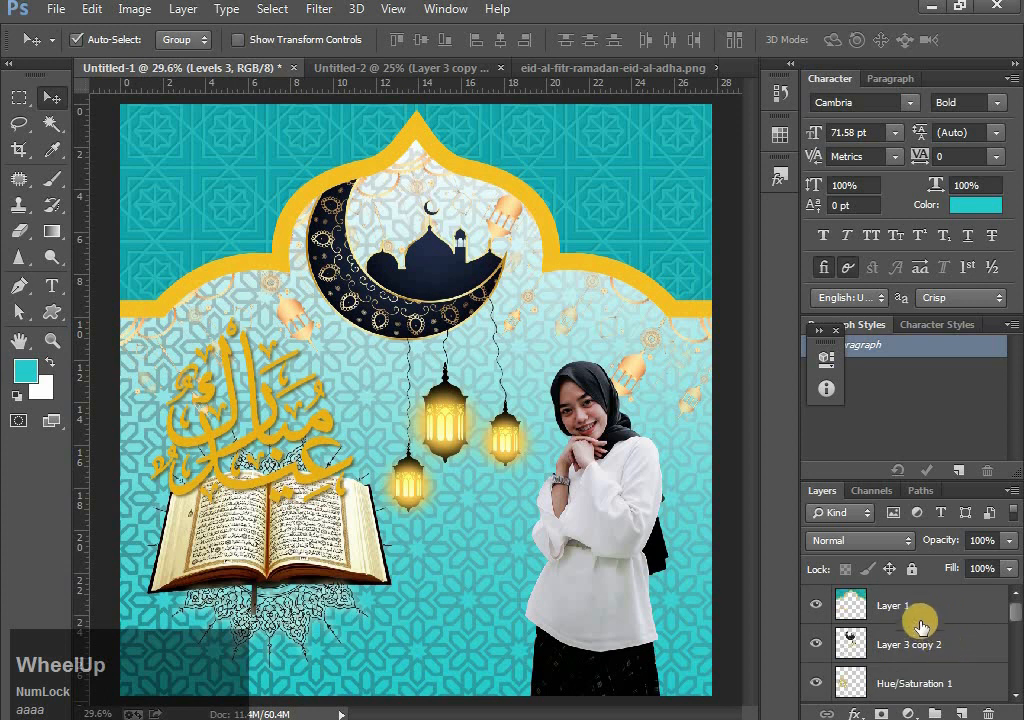
left_click(919, 618)
scroll(910, 660, "down", 3)
left_click(909, 676, "shift")
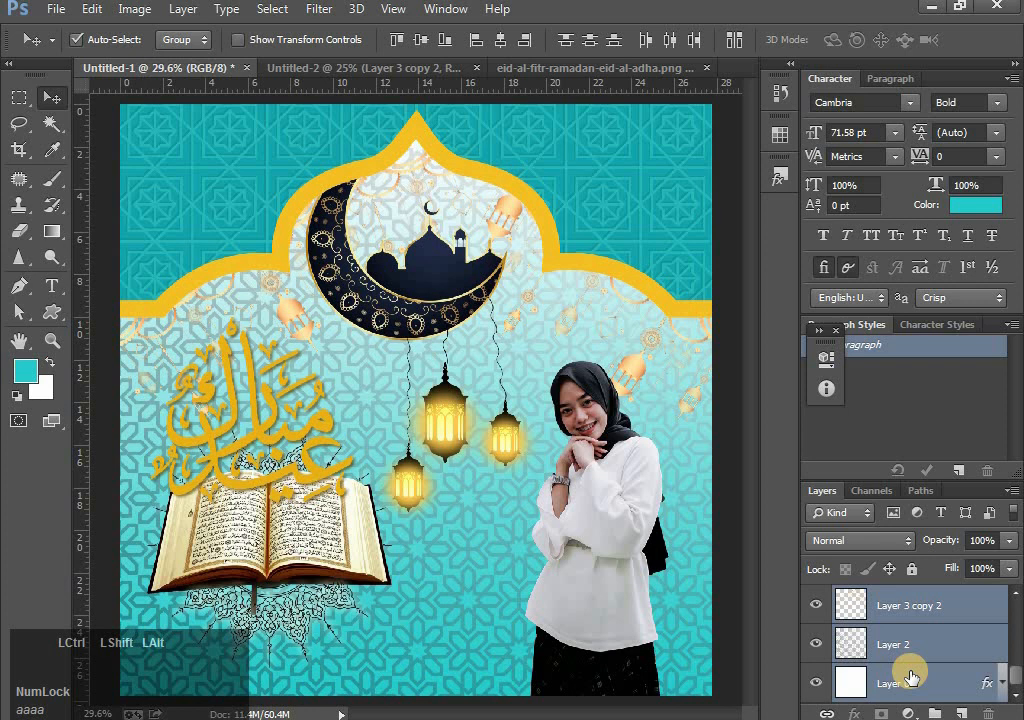
key("ctrl+shift+alt+e")
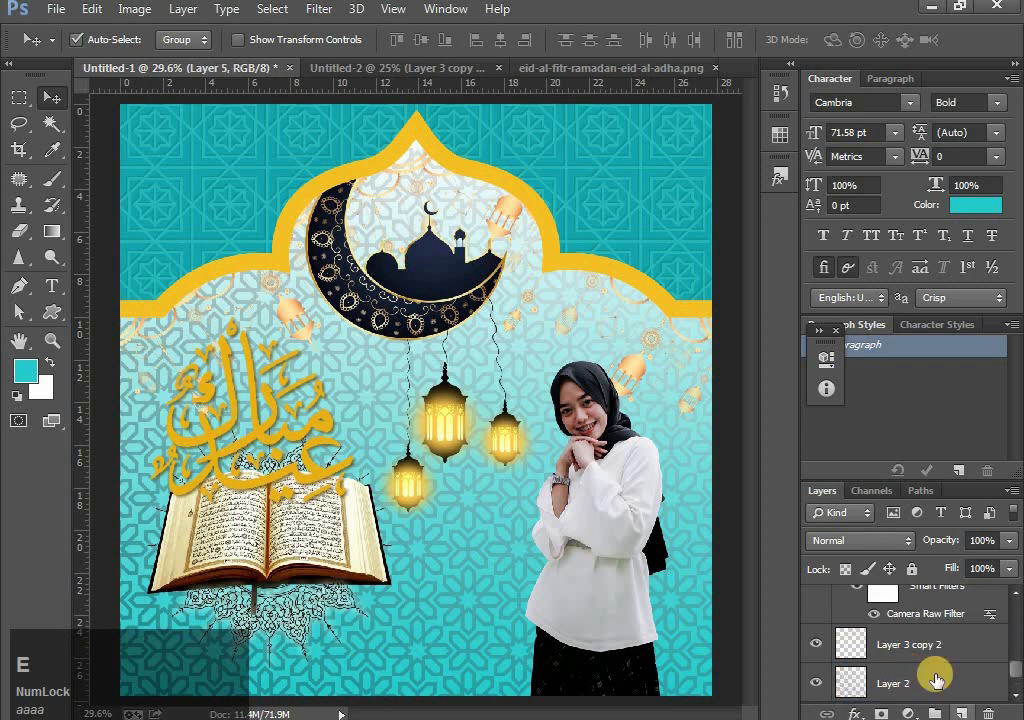
Group all the original layers from Layer 1 to Layer 0 beneath the merged copy, and hide the group
scroll(900, 665, "up", 5)
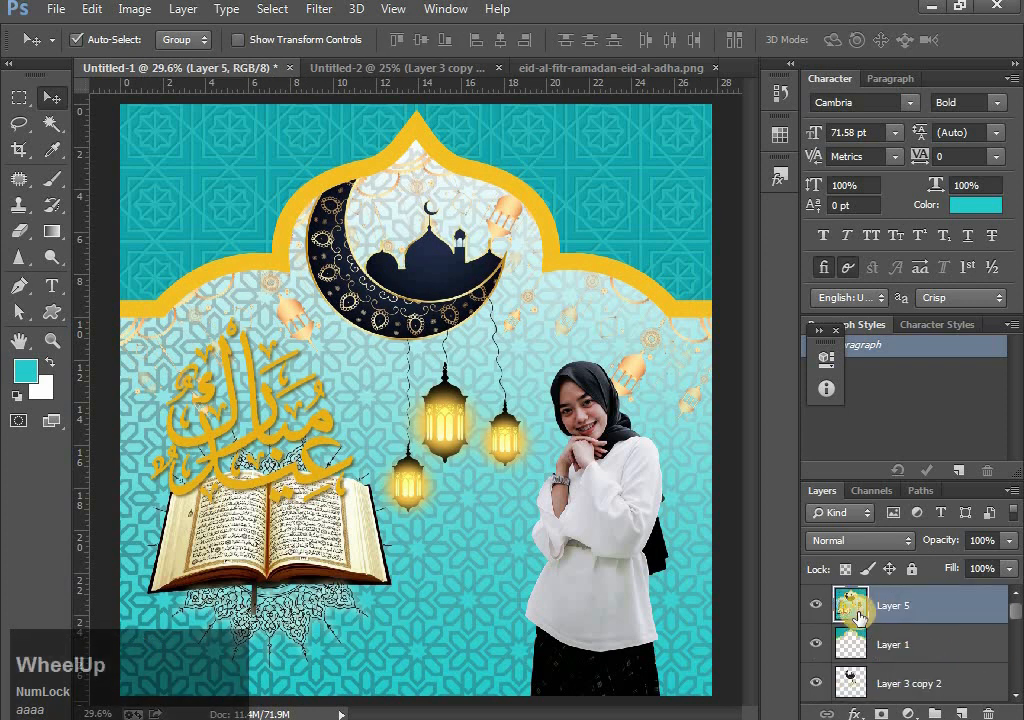
left_click(910, 646)
scroll(912, 650, "down", 4)
left_click(918, 678, "shift")
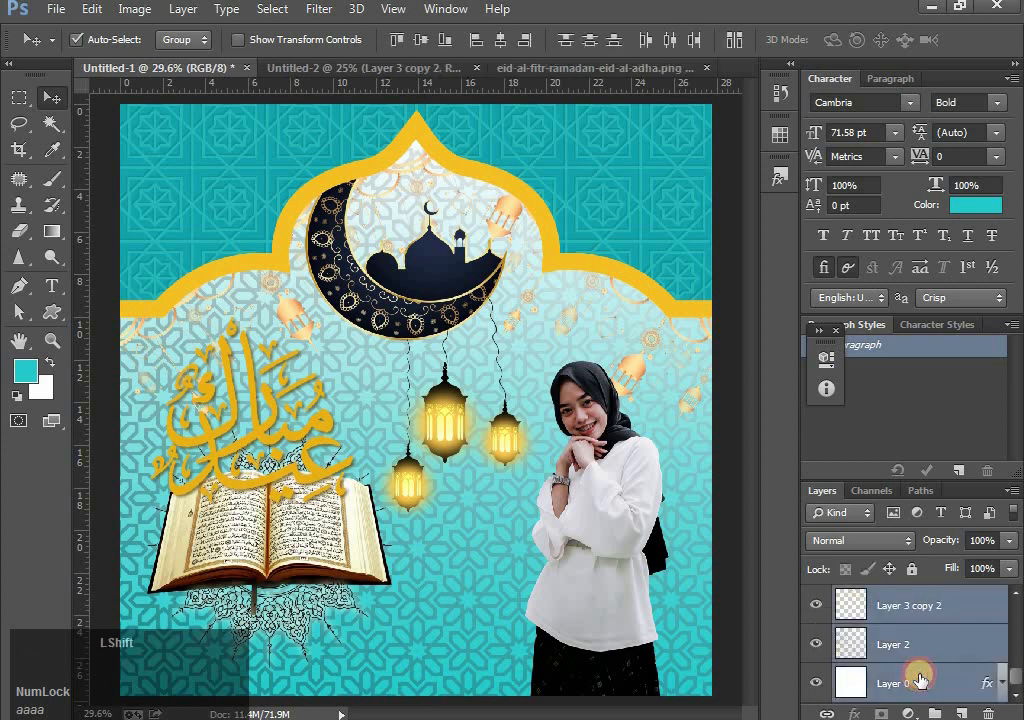
scroll(918, 678, "down", 1)
key("ctrl+g")
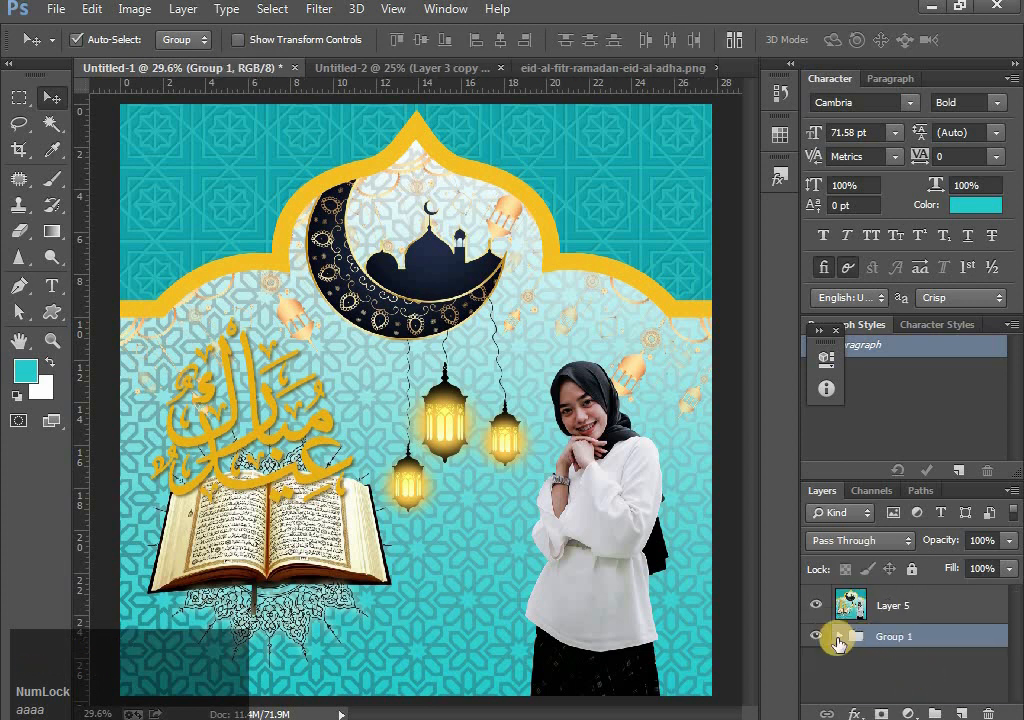
left_click(816, 636)
In Camera Raw, set the merged layer's Exposure +0.40, Contrast +14, Highlights +14, Shadows -1, Whites +18, Blacks -17, and raise Clarity
left_click(895, 596)
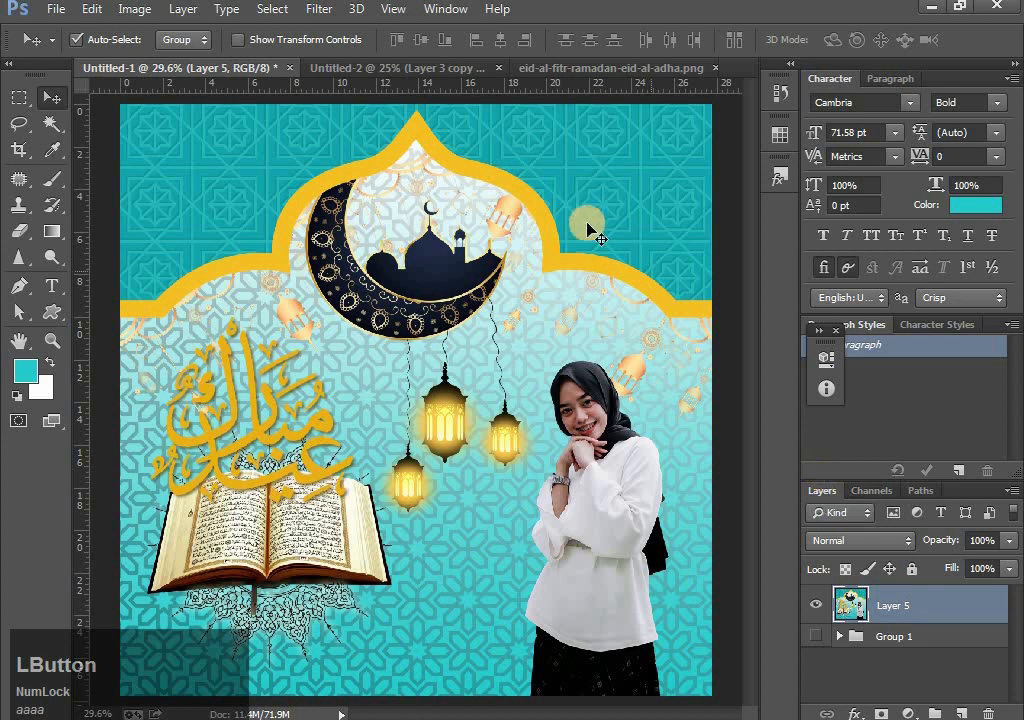
left_click(320, 8)
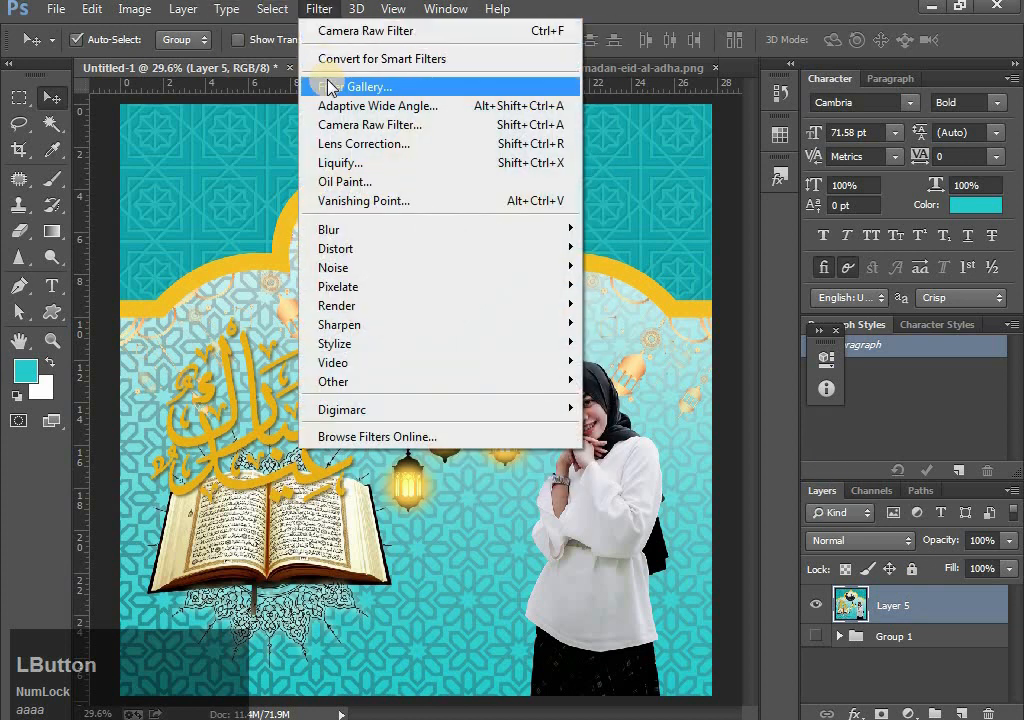
left_click(350, 126)
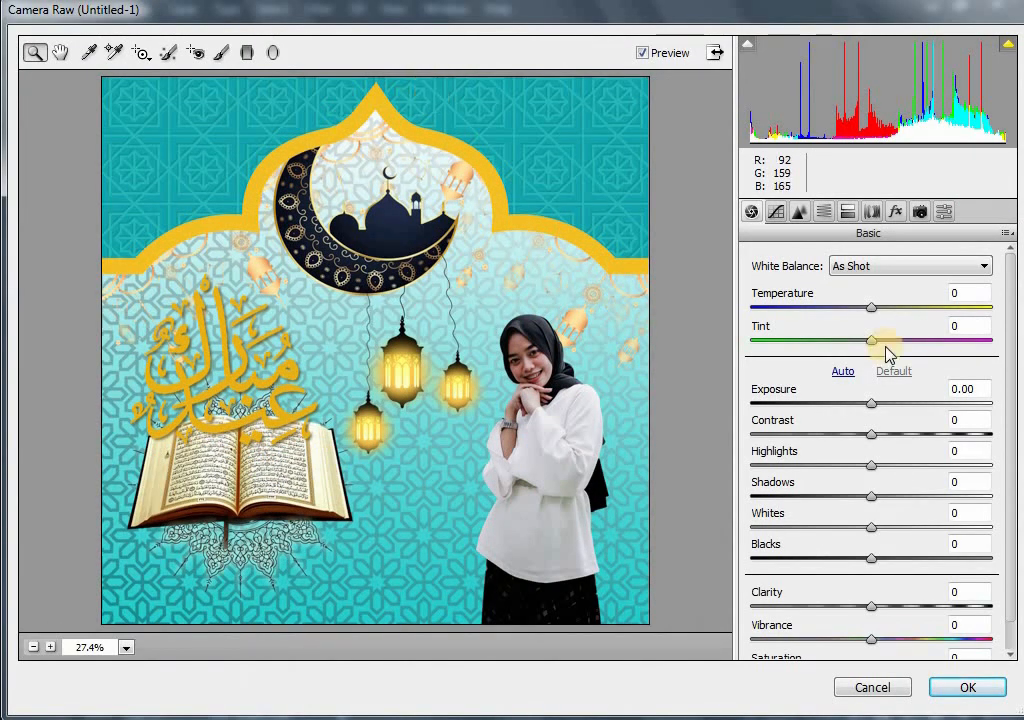
left_click_drag(872, 403, 851, 567)
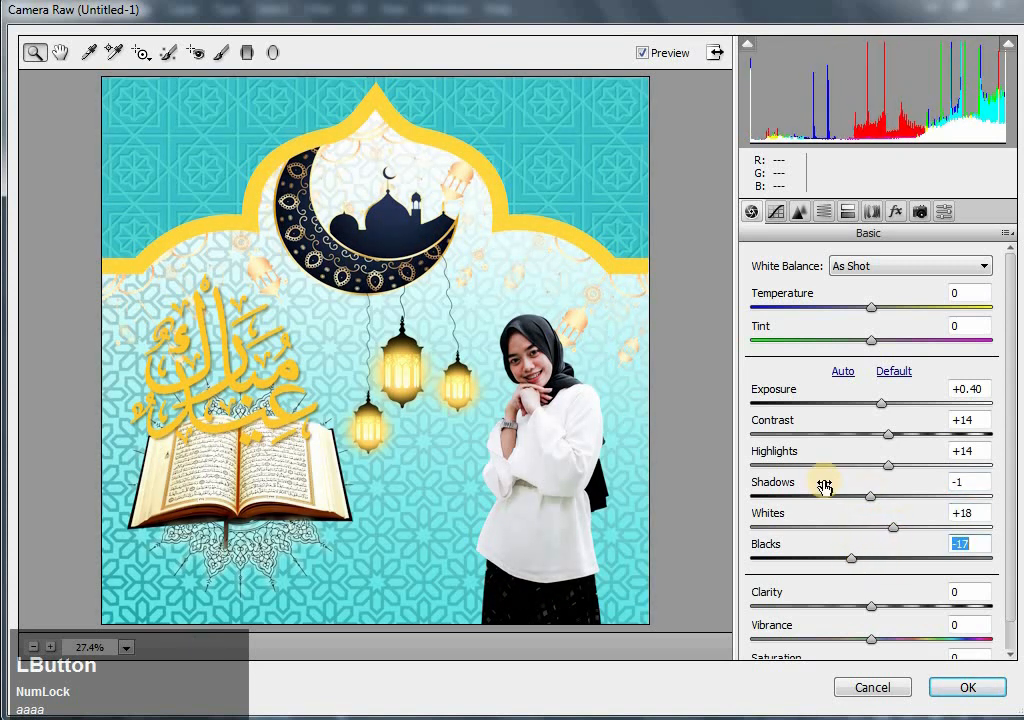
left_click_drag(880, 617, 908, 614)
Set the parametric tone curve's Highlights to +13 and Lights to -15, and apply the Camera Raw filter to the merged layer
left_click(774, 211)
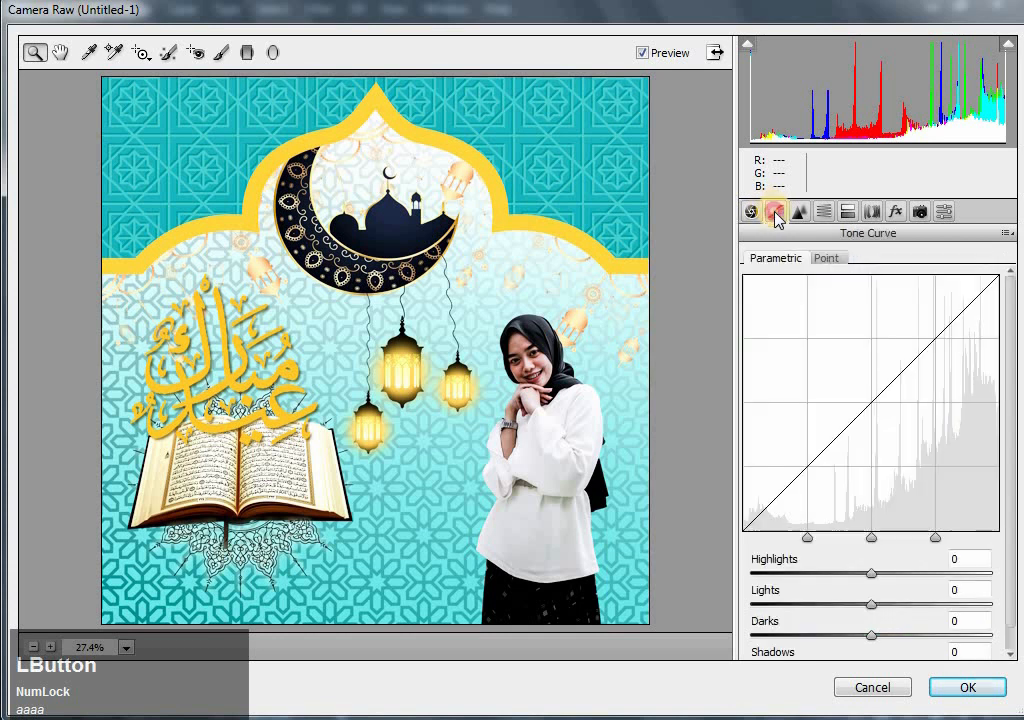
left_click_drag(870, 578, 853, 604)
left_click(966, 684)
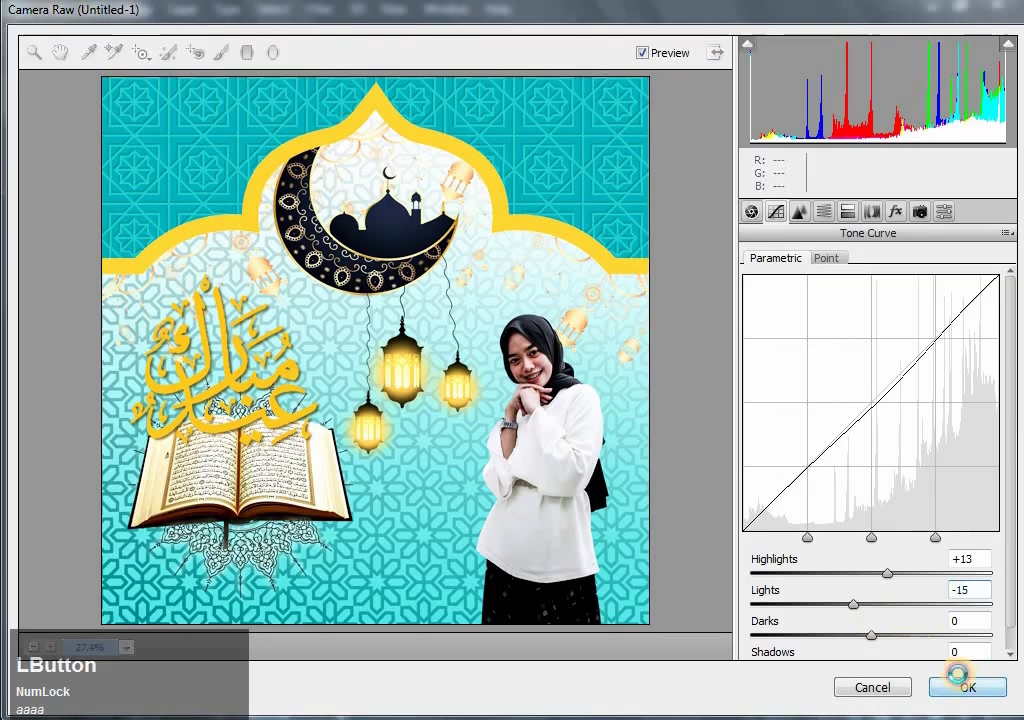